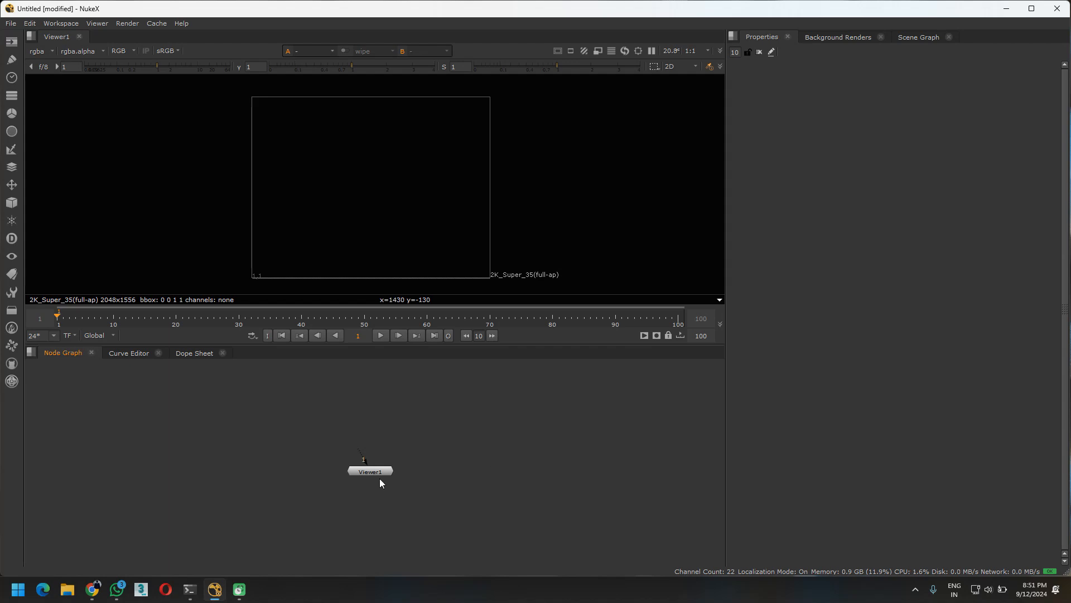
Open the project settings and select the fps value
{"action": "middle_click_drag", "start_coordinate": [393, 472], "coordinate": [442, 469]}
{"action": "key", "text": "s"}
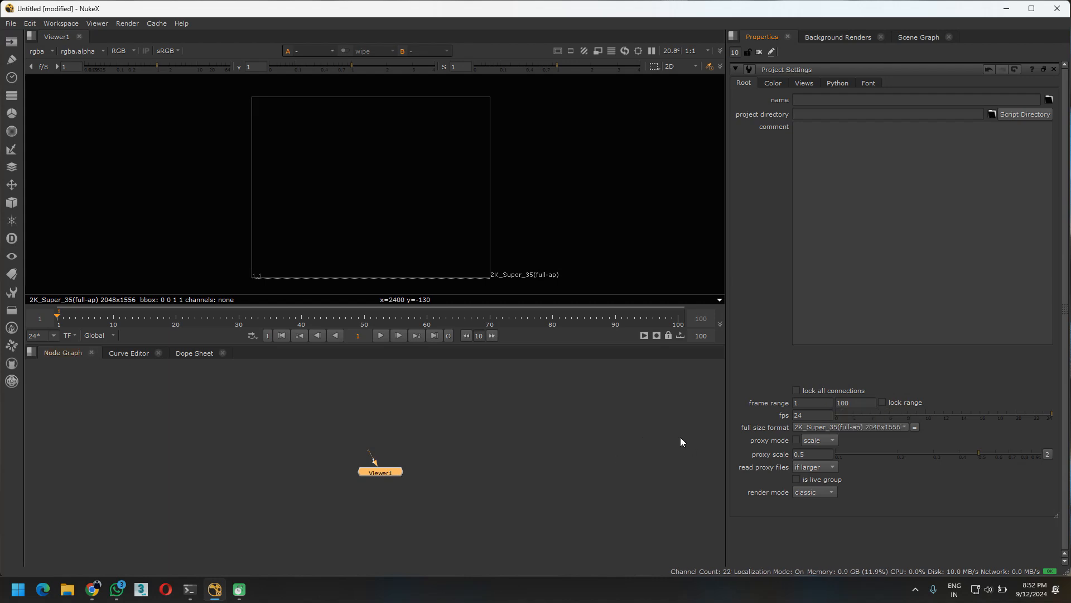
{"action": "left_click", "coordinate": [792, 416]}
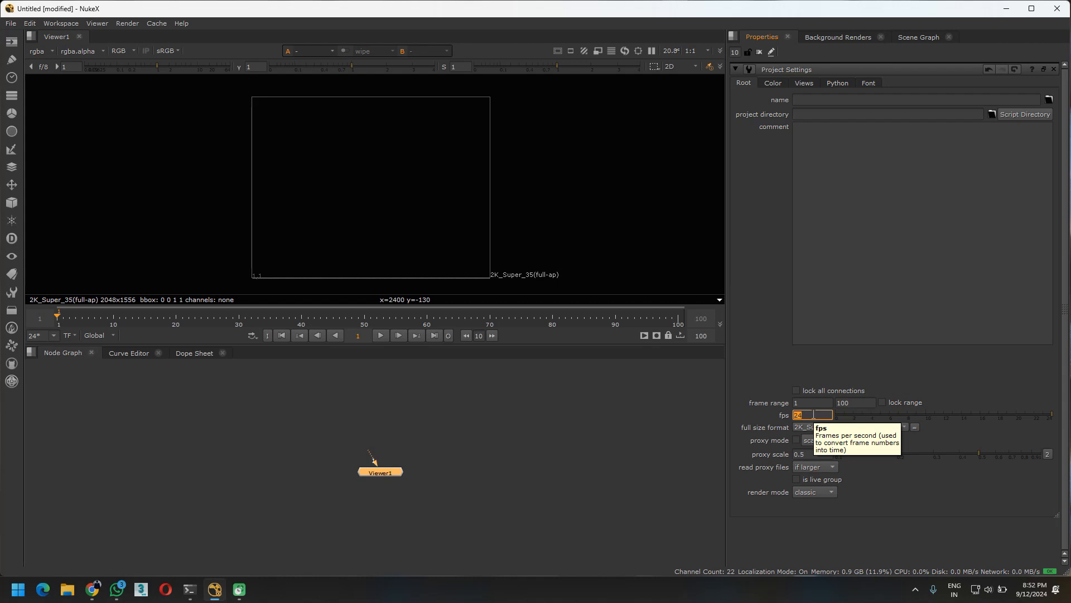
{"action": "left_click", "coordinate": [1054, 414]}
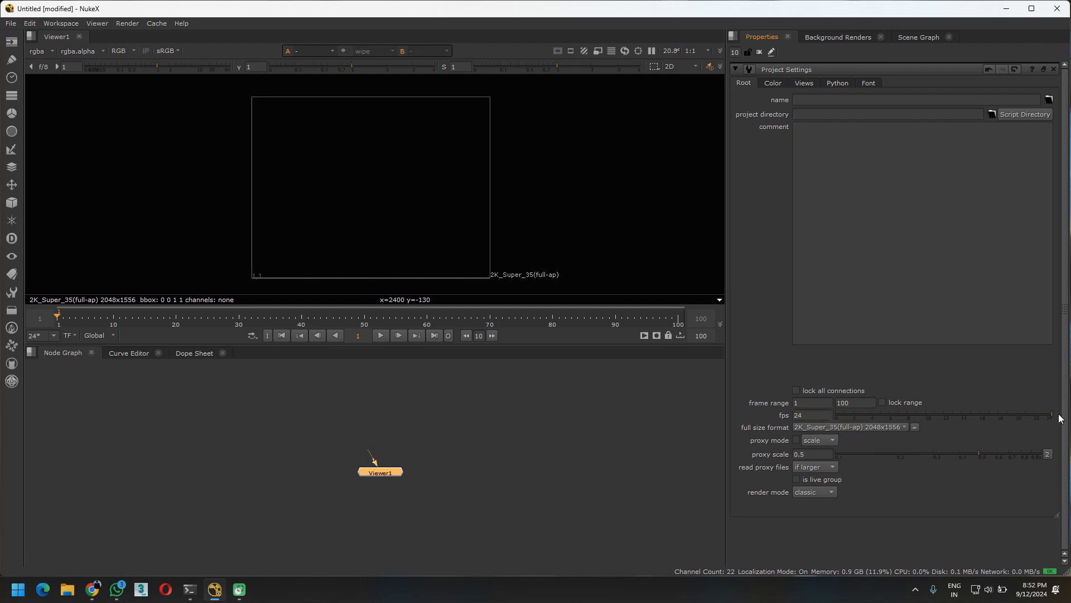
Set the project's frame rate to 30 fps
{"action": "left_click_drag", "start_coordinate": [1052, 415], "coordinate": [1069, 416]}
{"action": "left_click", "coordinate": [817, 416]}
{"action": "double_click", "coordinate": [821, 416]}
{"action": "type", "text": "30"}
{"action": "key", "text": "Return"}
Set the project's frame rate to 24 fps
{"action": "double_click", "coordinate": [815, 416]}
{"action": "type", "text": "24"}
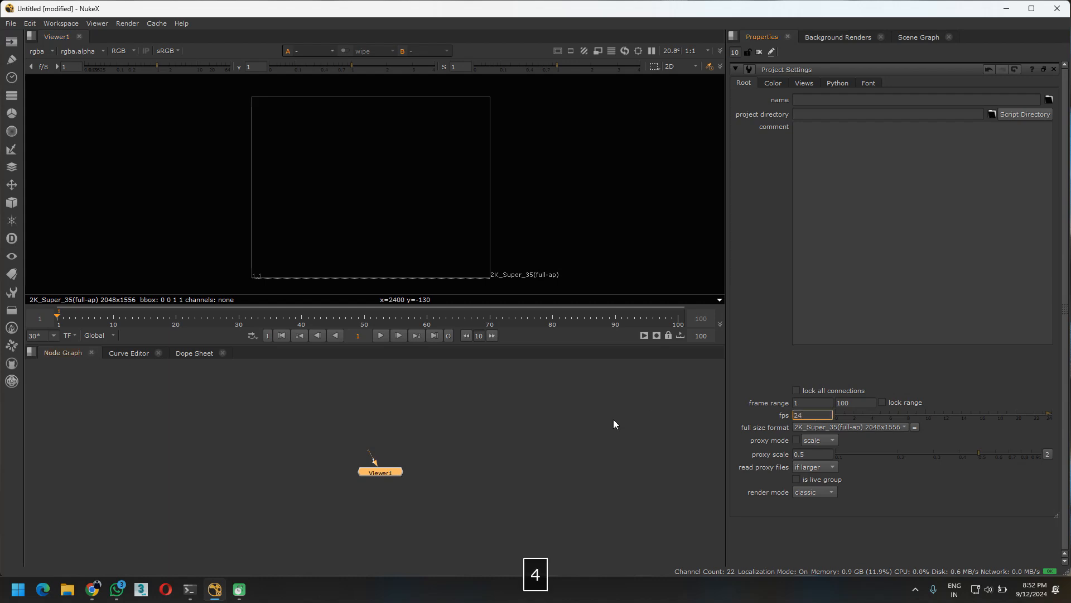
{"action": "key", "text": "Return"}
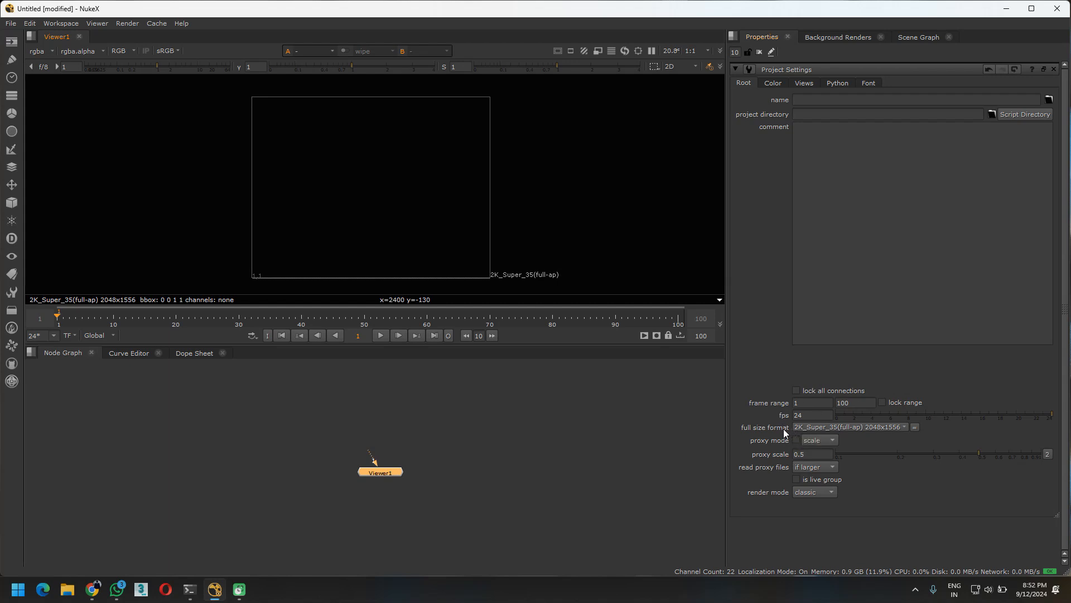
Set the project's full size format to HD_1080 (1920x1080)
{"action": "left_click", "coordinate": [878, 427]}
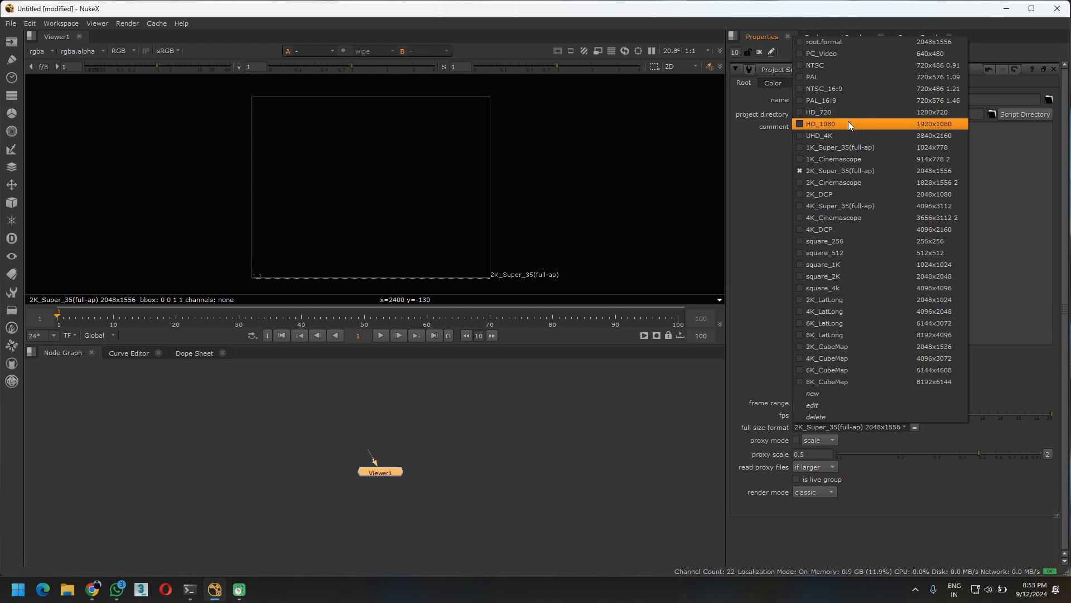
{"action": "left_click", "coordinate": [935, 126]}
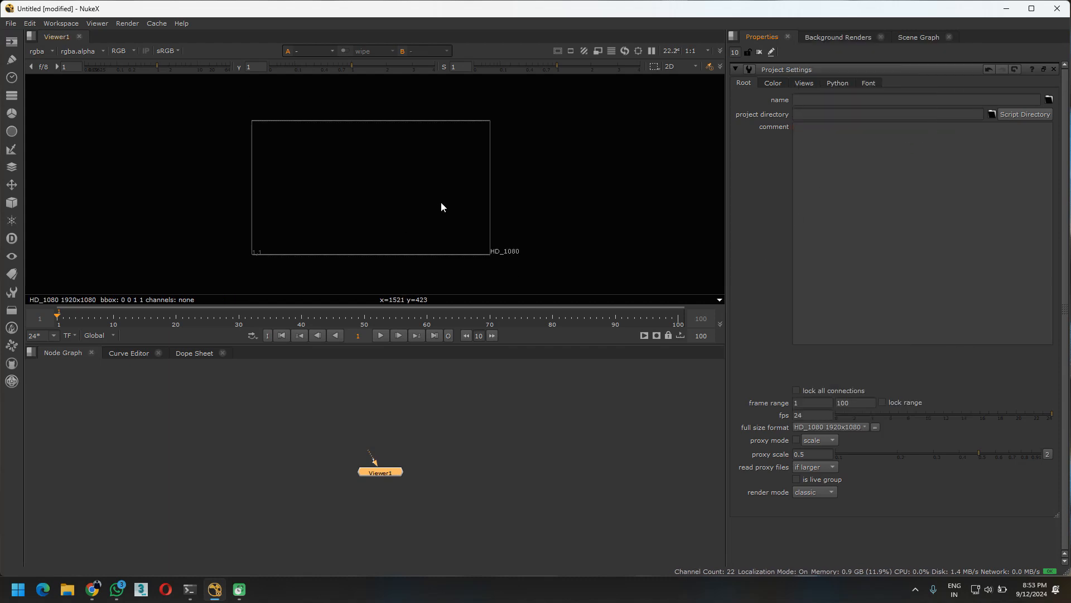
{"action": "scroll", "coordinate": [505, 254], "scroll_direction": "up", "scroll_amount": 4}
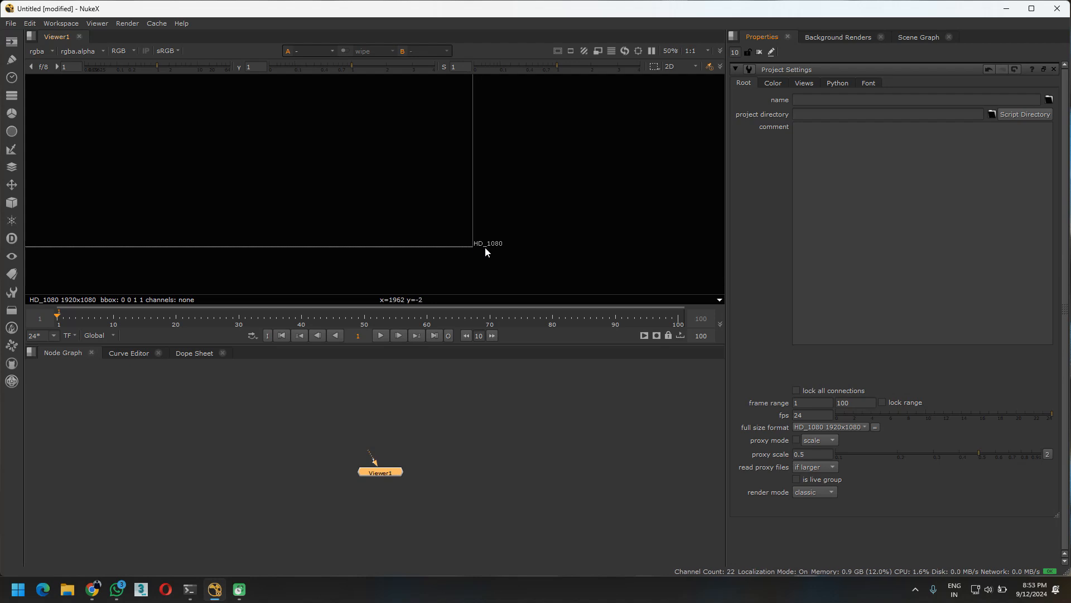
{"action": "middle_click_drag", "start_coordinate": [587, 220], "coordinate": [634, 229]}
{"action": "scroll", "coordinate": [540, 218], "scroll_direction": "down", "scroll_amount": 4}
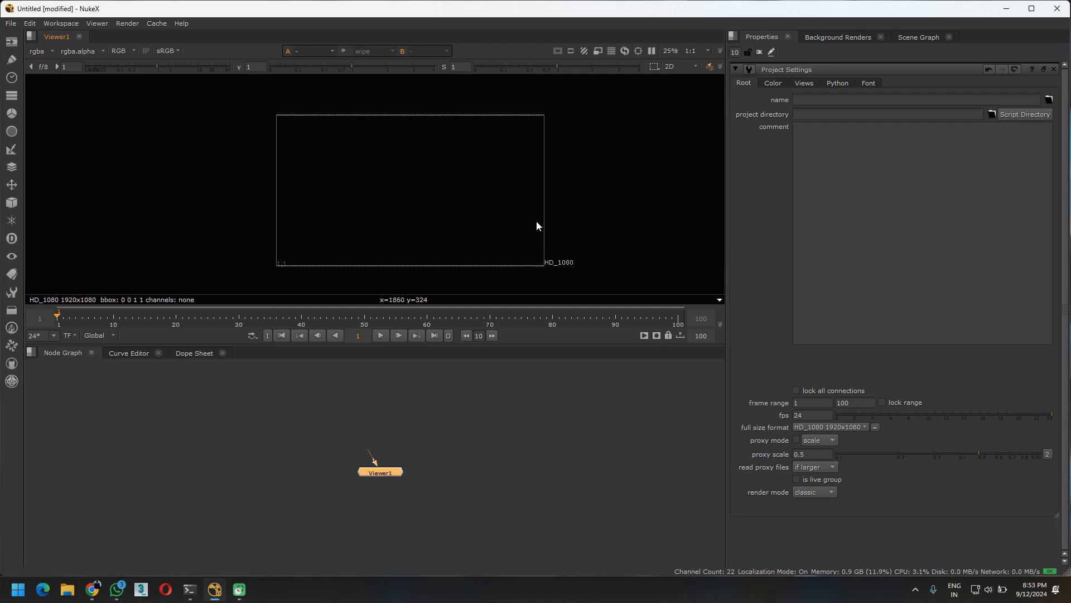
{"action": "middle_click_drag", "start_coordinate": [417, 463], "coordinate": [398, 514]}
{"action": "left_click", "coordinate": [371, 430]}
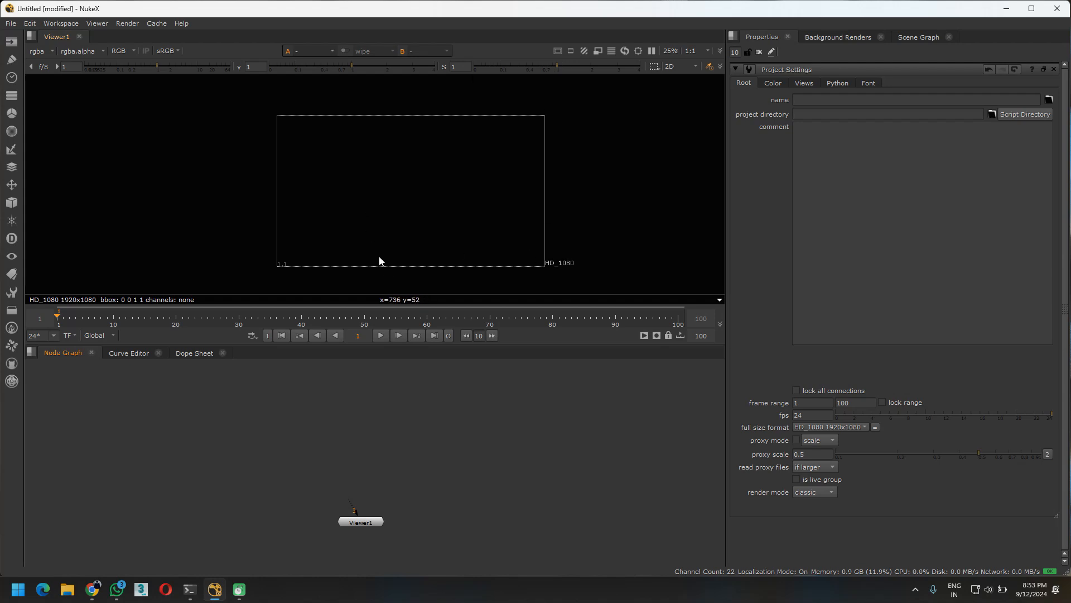
{"action": "middle_click_drag", "start_coordinate": [368, 435], "coordinate": [379, 438]}
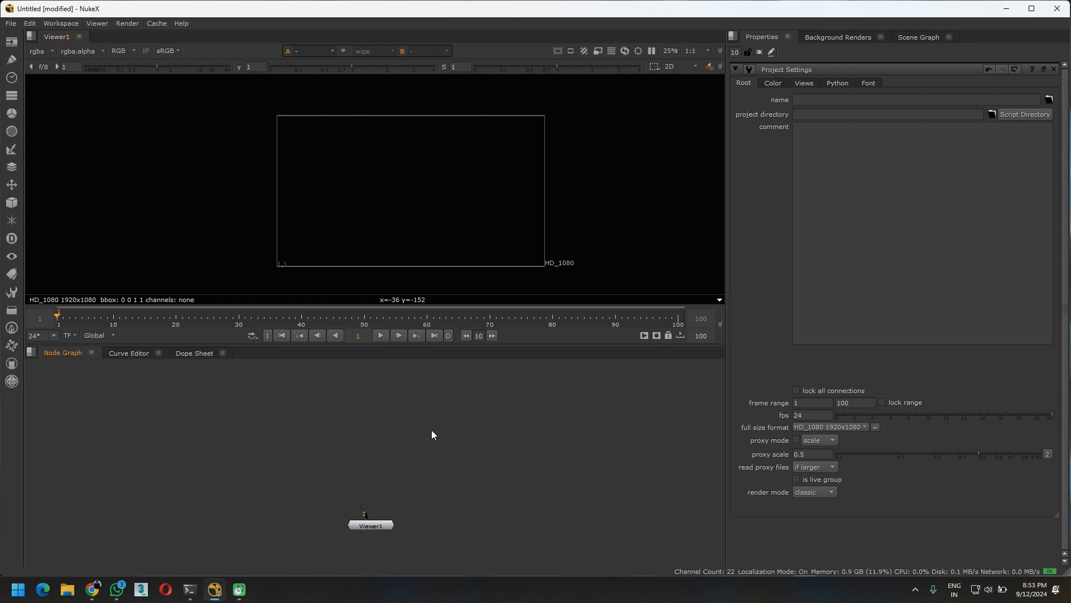
{"action": "key", "text": "Tab"}
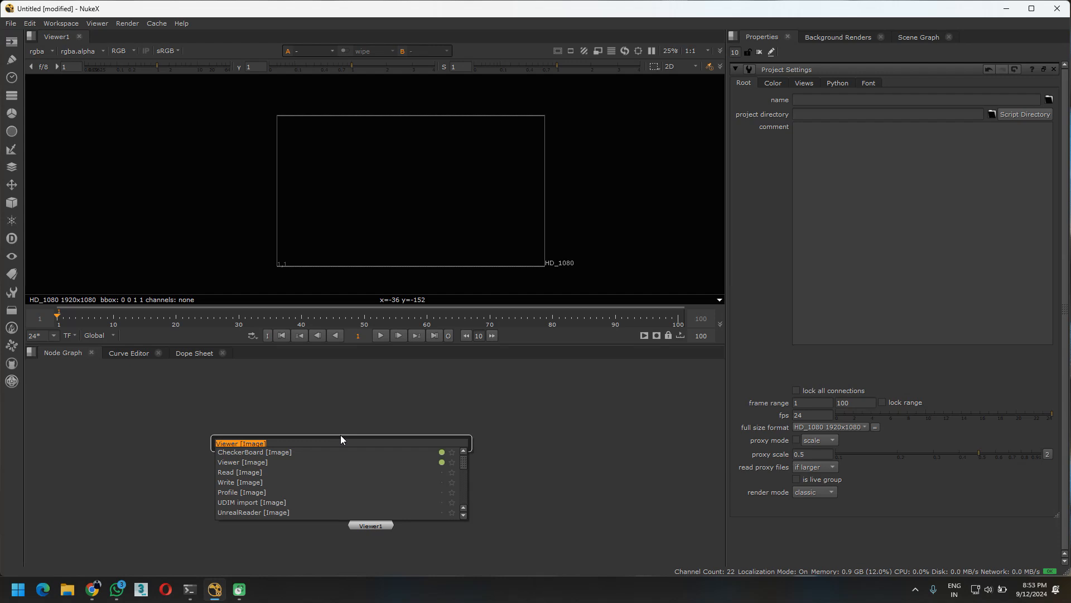
{"action": "type", "text": "cons"}
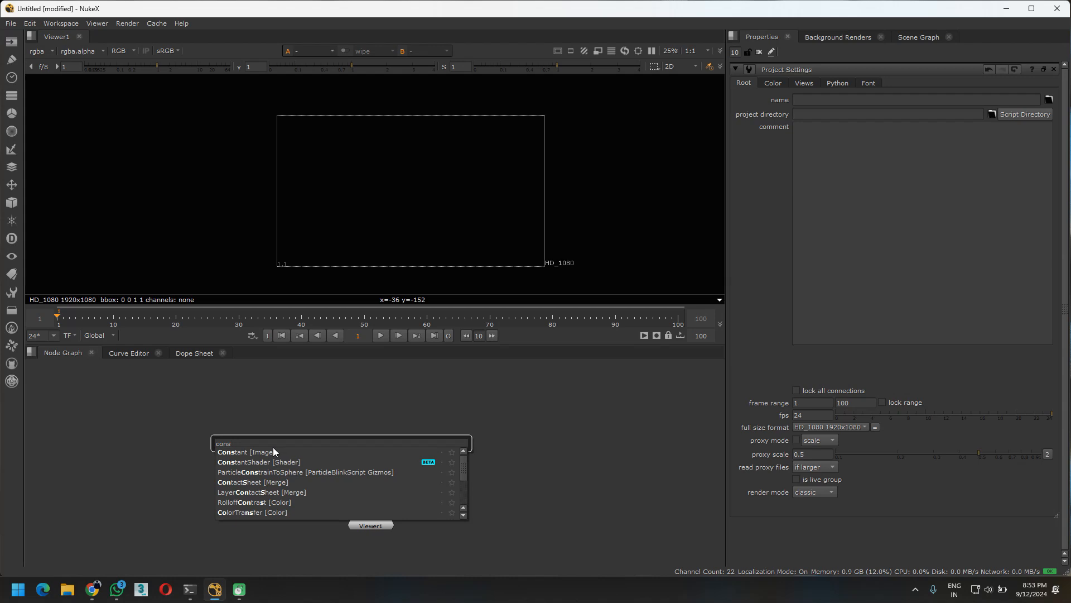
{"action": "key", "text": "Escape"}
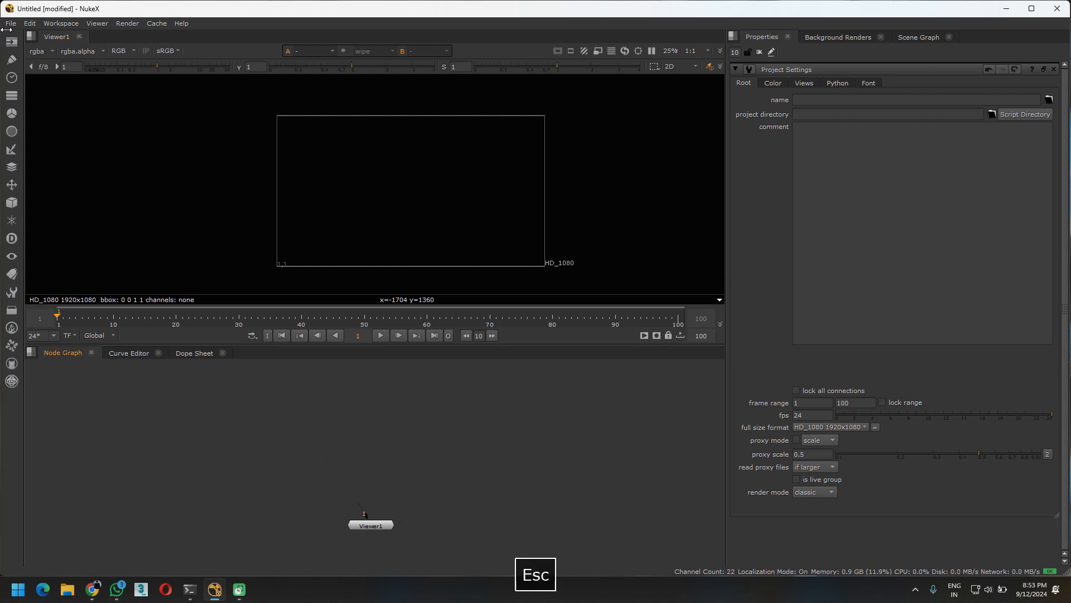
{"action": "left_click", "coordinate": [13, 39]}
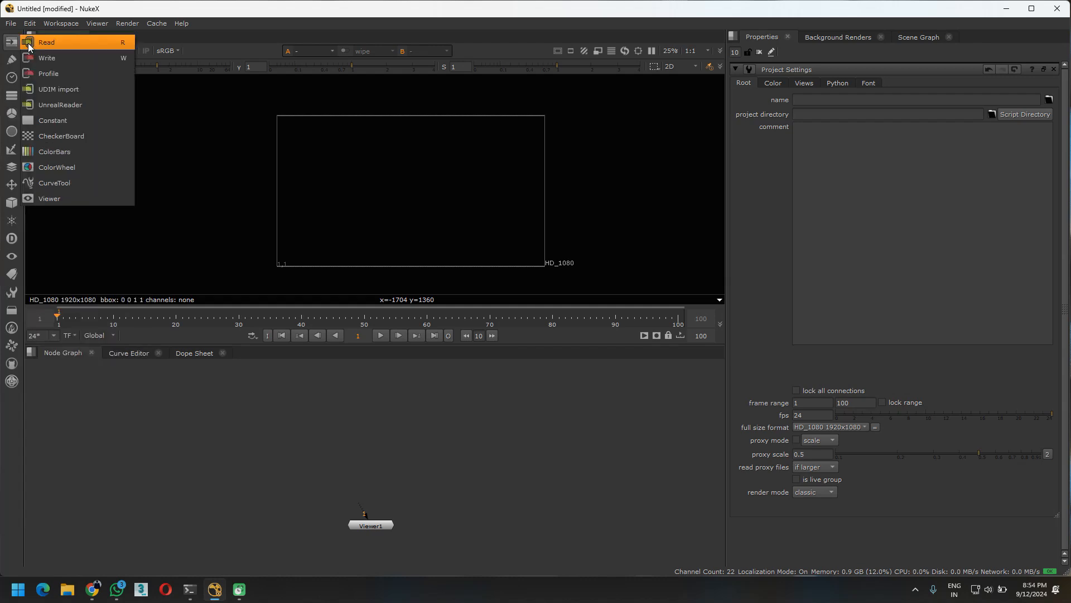
{"action": "left_click", "coordinate": [130, 465]}
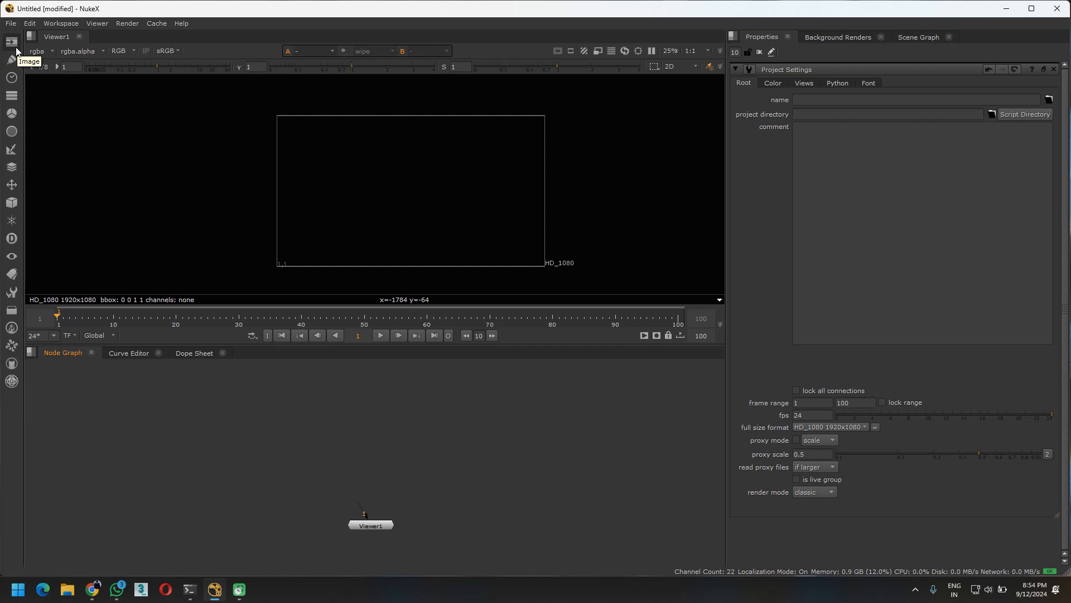
{"action": "left_click", "coordinate": [16, 49]}
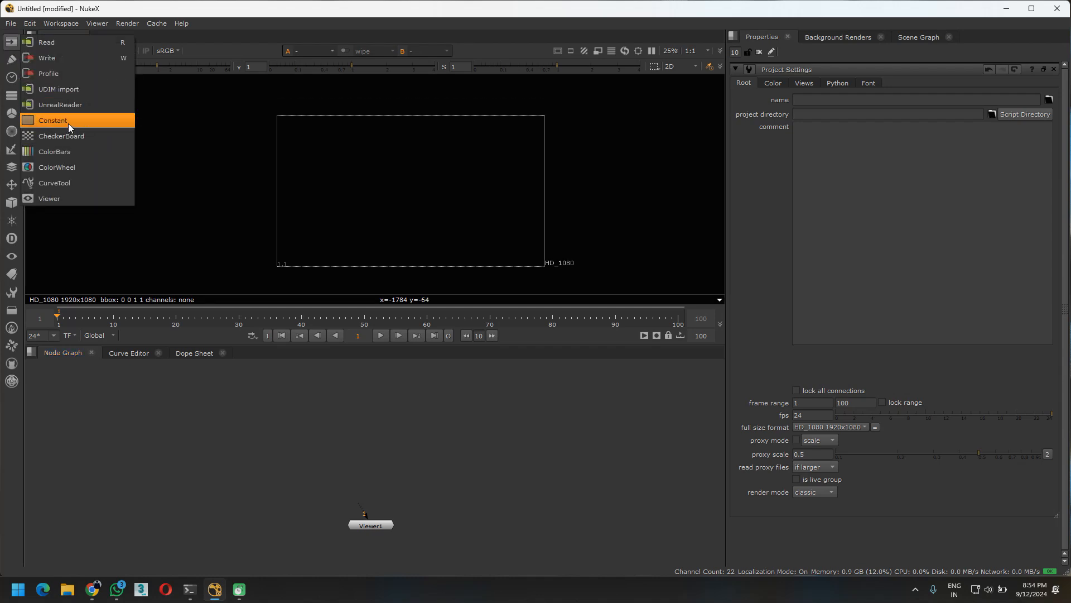
{"action": "right_click", "coordinate": [246, 404]}
{"action": "mouse_move", "coordinate": [246, 403]}
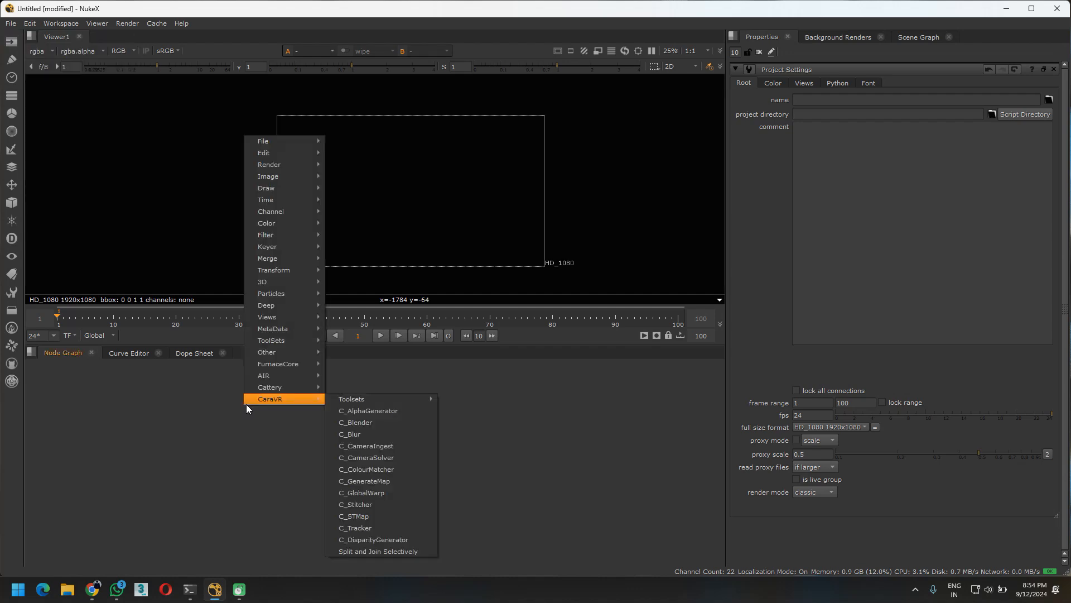
{"action": "mouse_move", "coordinate": [279, 175]}
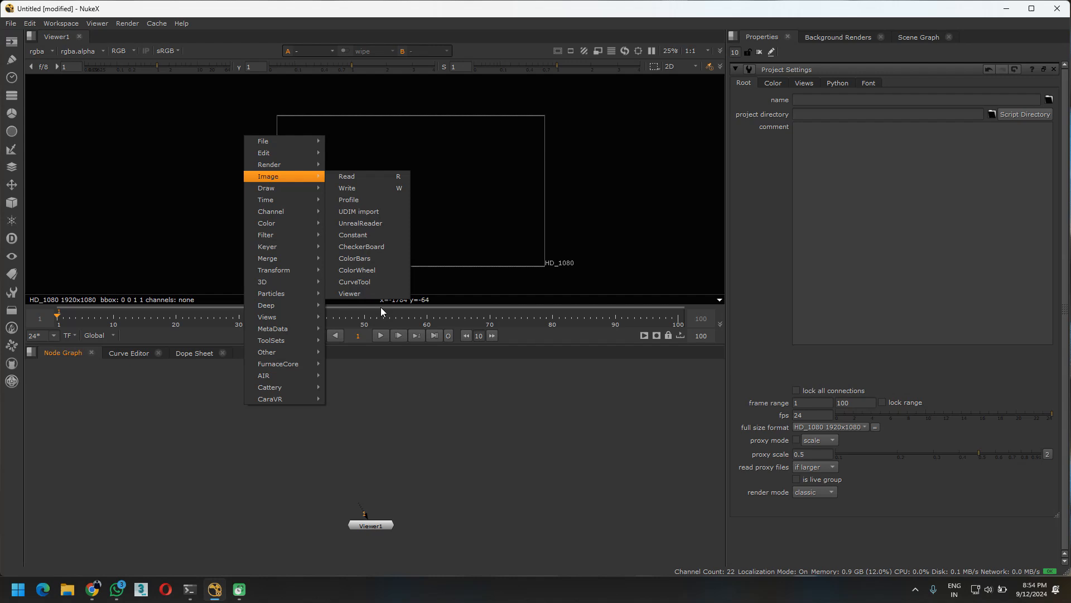
{"action": "left_click", "coordinate": [387, 435]}
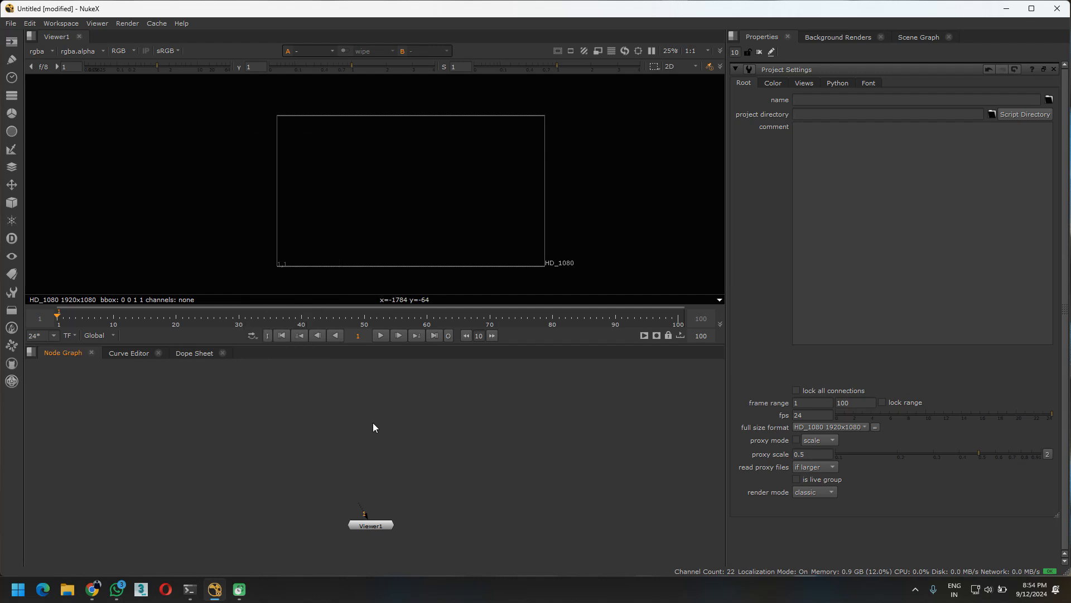
Add a Constant node to the node graph above the Viewer1 node
{"action": "key", "text": "Tab"}
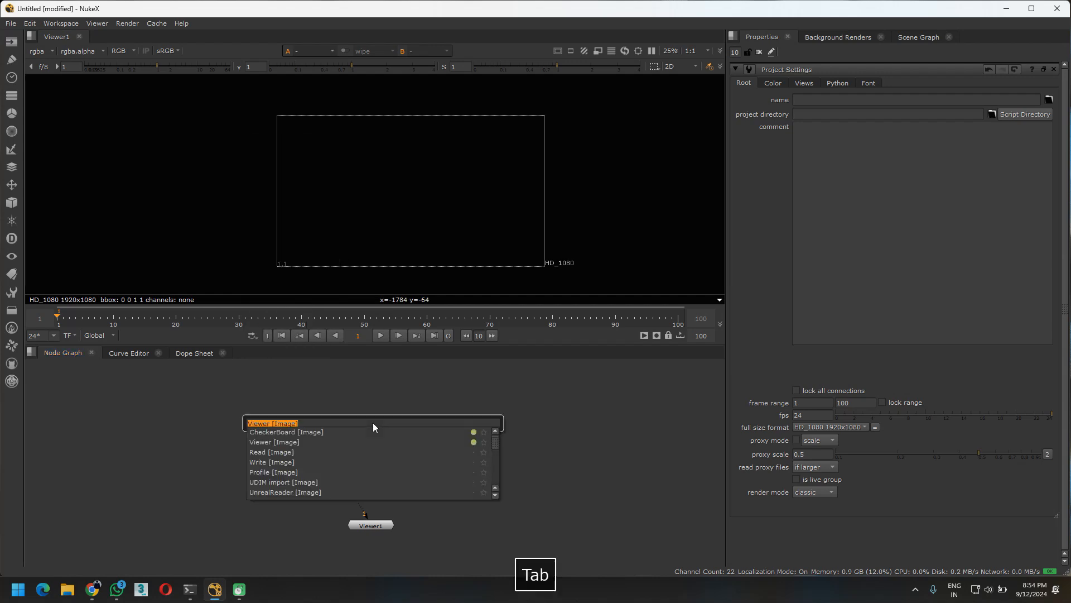
{"action": "type", "text": "cons"}
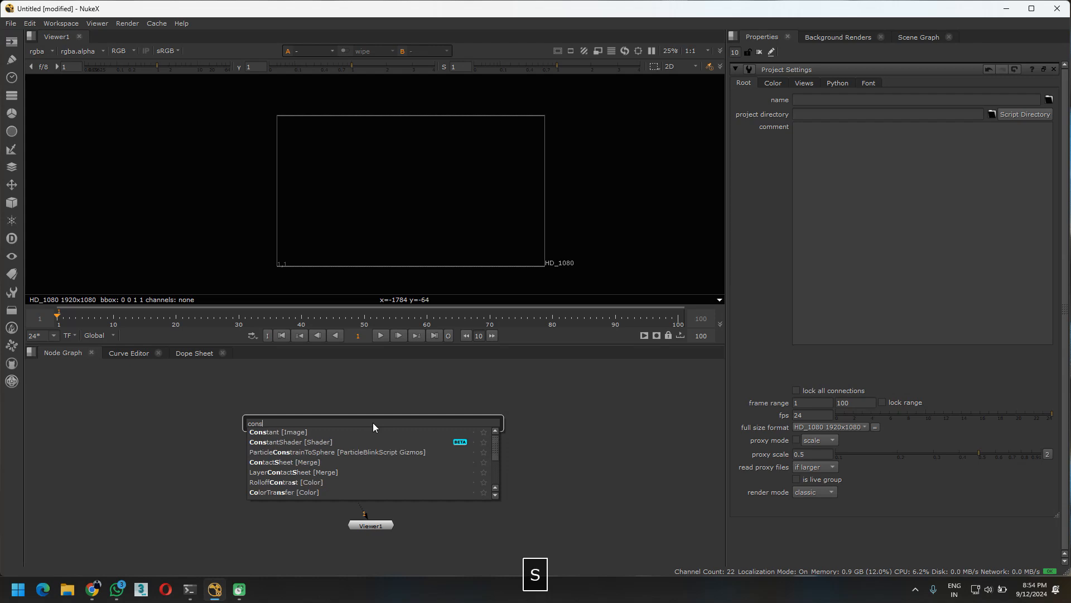
{"action": "key", "text": "Return"}
{"action": "left_click_drag", "start_coordinate": [353, 435], "coordinate": [413, 483]}
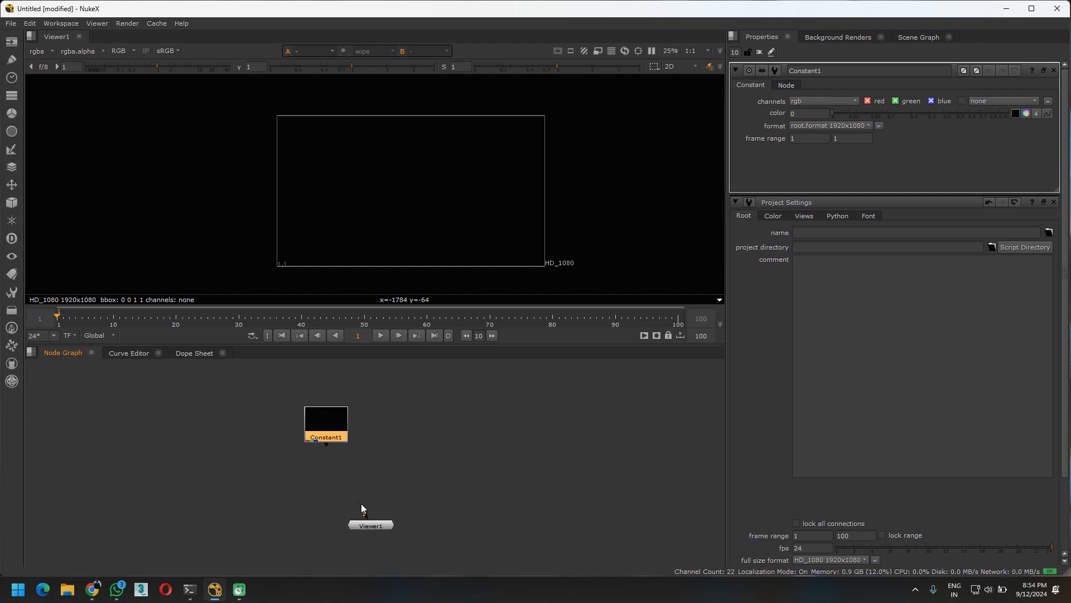
Connect the Viewer1 input to the Constant node and arrange the nodes closer together
{"action": "left_click_drag", "start_coordinate": [361, 504], "coordinate": [308, 449]}
{"action": "left_click", "coordinate": [367, 529]}
{"action": "left_click_drag", "start_coordinate": [367, 529], "coordinate": [352, 528]}
{"action": "left_click", "coordinate": [314, 436]}
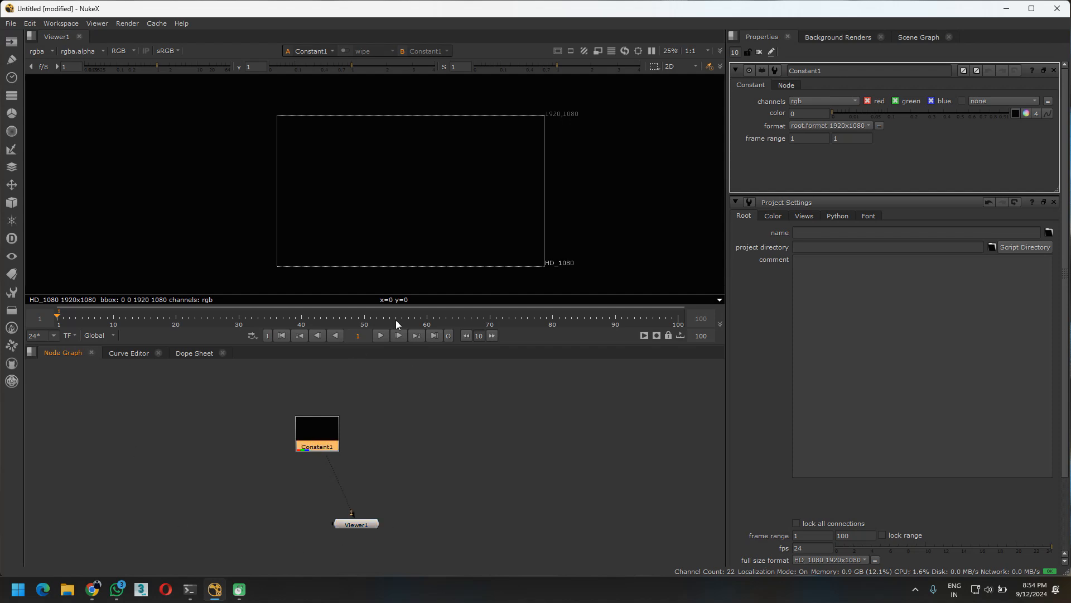
Try raising the Constant node's overall color value and toggling its red channel off and on
{"action": "left_click_drag", "start_coordinate": [839, 113], "coordinate": [1004, 118]}
{"action": "left_click", "coordinate": [1015, 70]}
{"action": "left_click_drag", "start_coordinate": [836, 119], "coordinate": [783, 135]}
{"action": "left_click_drag", "start_coordinate": [832, 113], "coordinate": [1047, 113]}
{"action": "key", "text": "ctrl+z"}
{"action": "left_click", "coordinate": [868, 101]}
{"action": "left_click", "coordinate": [869, 101]}
Expand the Constant node's color into separate channels and make it orange with red 1, green 0.32 and blue 0
{"action": "left_click", "coordinate": [1026, 115]}
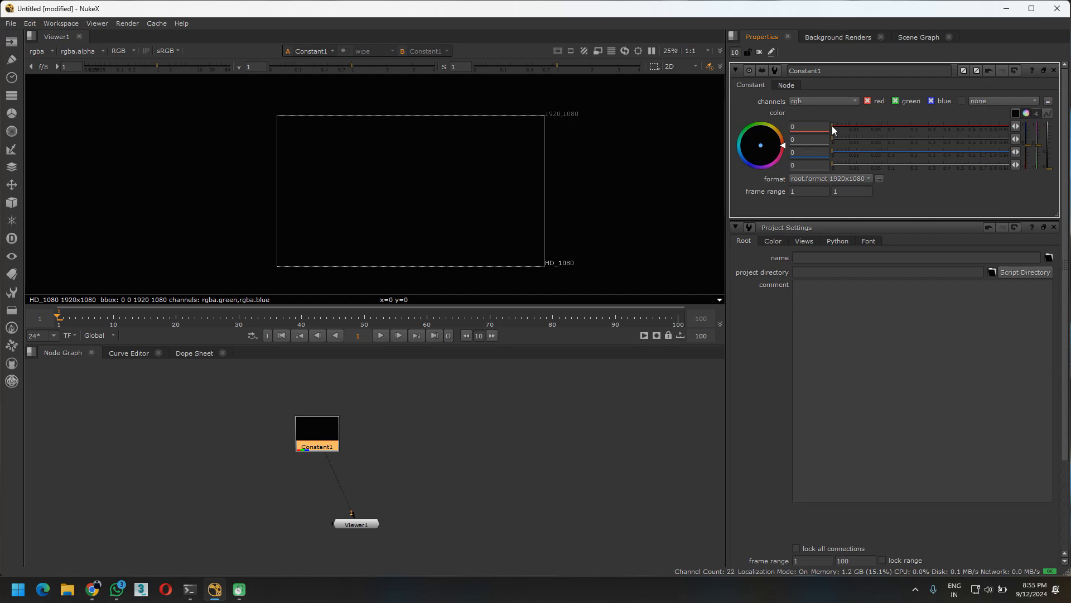
{"action": "left_click_drag", "start_coordinate": [759, 147], "coordinate": [846, 1]}
{"action": "left_click_drag", "start_coordinate": [763, 151], "coordinate": [731, 241]}
{"action": "left_click_drag", "start_coordinate": [779, 132], "coordinate": [785, 146]}
{"action": "left_click_drag", "start_coordinate": [843, 128], "coordinate": [1032, 122]}
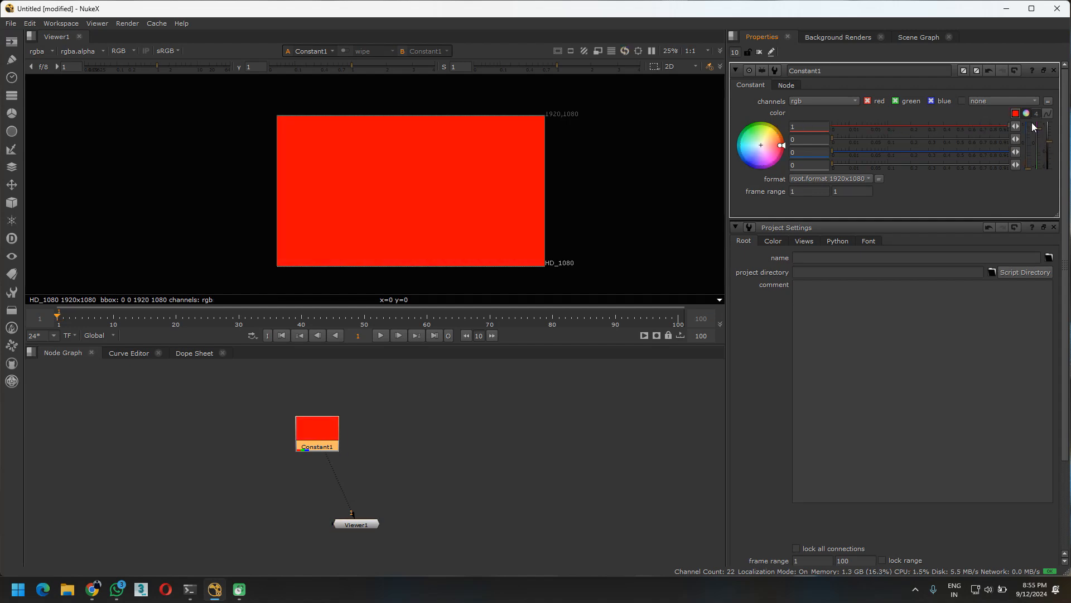
{"action": "left_click_drag", "start_coordinate": [833, 140], "coordinate": [932, 138]}
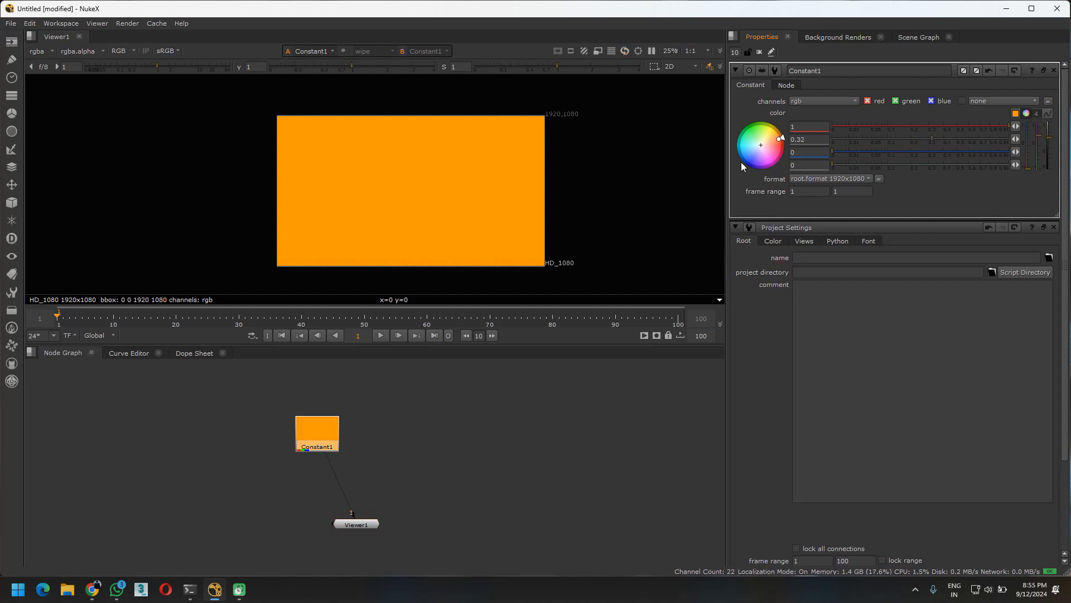
{"action": "left_click_drag", "start_coordinate": [832, 151], "coordinate": [769, 144]}
{"action": "mouse_move", "coordinate": [1028, 168]}
{"action": "left_mouse_down"}
{"action": "mouse_move", "coordinate": [1032, 99]}
{"action": "mouse_move", "coordinate": [1034, 196]}
{"action": "mouse_move", "coordinate": [1032, 96]}
{"action": "mouse_move", "coordinate": [1030, 170]}
{"action": "left_mouse_up"}
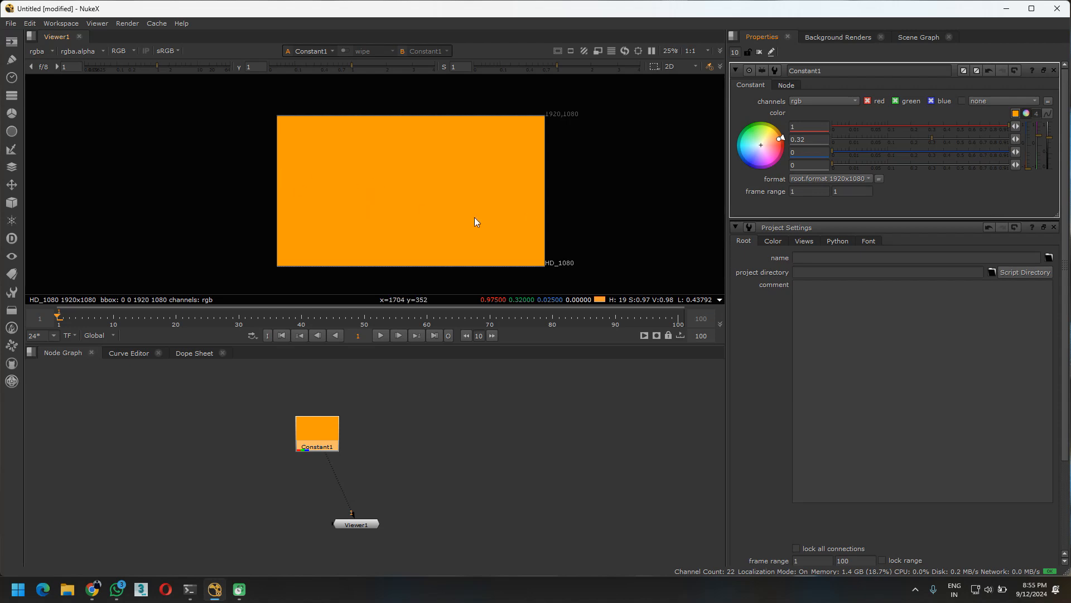
Add a CheckerBoard node to the node graph beside the Constant node
{"action": "left_click_drag", "start_coordinate": [302, 433], "coordinate": [282, 413]}
{"action": "left_click", "coordinate": [371, 452]}
{"action": "middle_click_drag", "start_coordinate": [397, 415], "coordinate": [354, 421]}
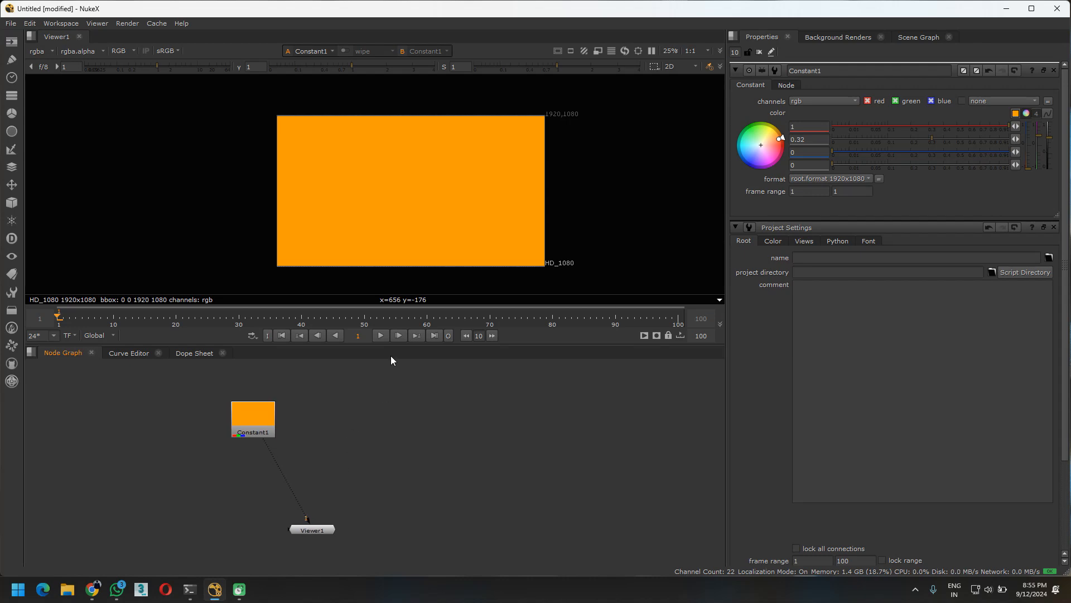
{"action": "key", "text": "Tab"}
{"action": "type", "text": "checl"}
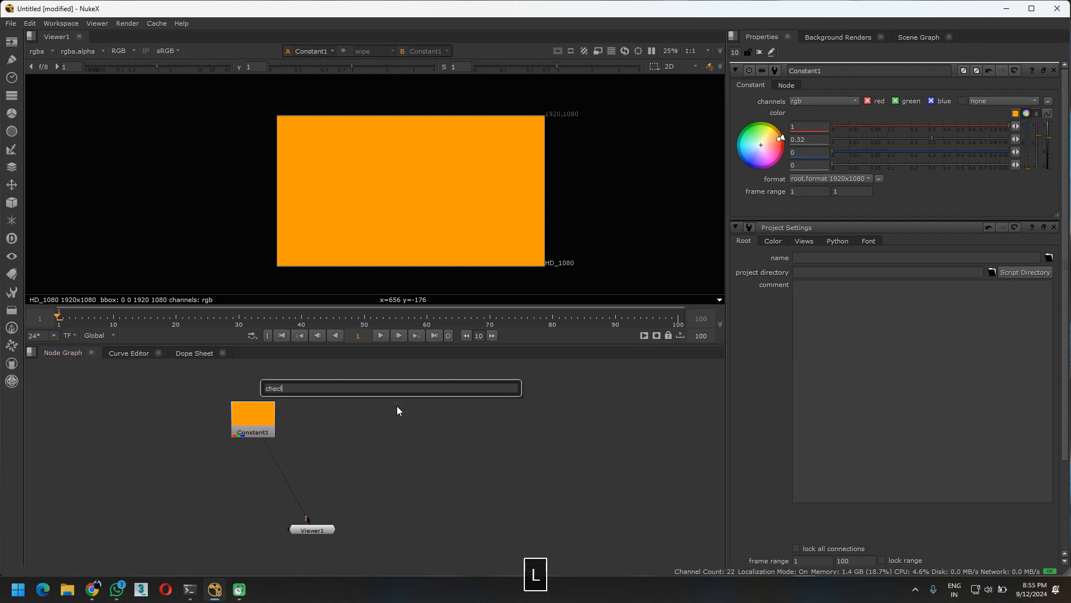
{"action": "key", "text": "BackSpace"}
{"action": "key", "text": "Return"}
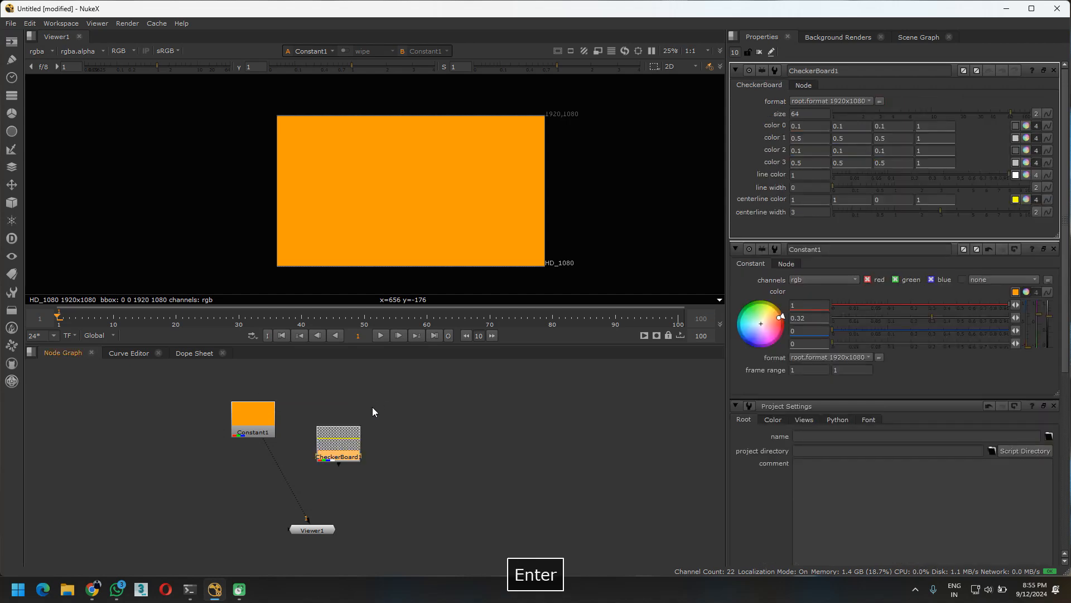
Line up the CheckerBoard node with the Constant node and connect Viewer1 to it
{"action": "mouse_move", "coordinate": [338, 430]}
{"action": "left_mouse_down"}
{"action": "mouse_move", "coordinate": [357, 410]}
{"action": "mouse_move", "coordinate": [351, 431]}
{"action": "left_mouse_up"}
{"action": "mouse_move", "coordinate": [308, 520]}
{"action": "left_mouse_down"}
{"action": "mouse_move", "coordinate": [361, 421]}
{"action": "mouse_move", "coordinate": [269, 546]}
{"action": "mouse_move", "coordinate": [308, 521]}
{"action": "left_mouse_up"}
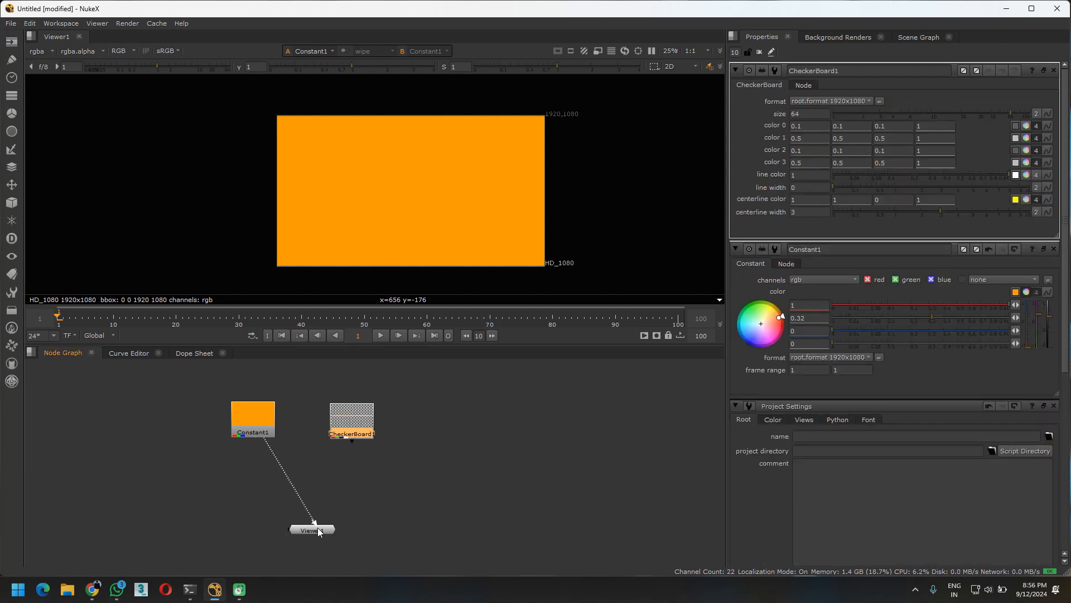
{"action": "key", "text": "1"}
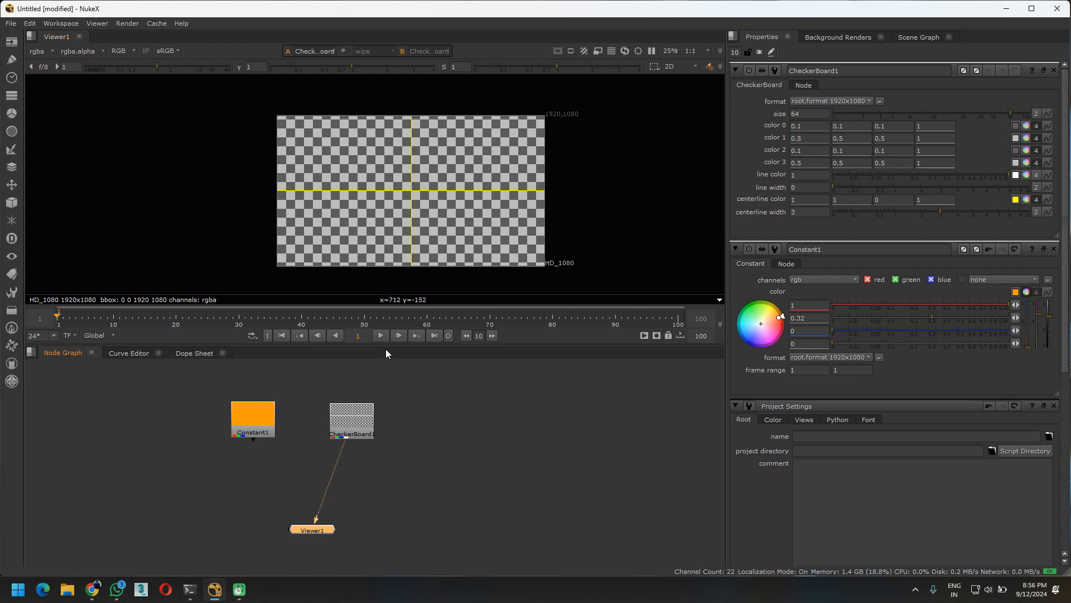
Try adjusting the checker size of the CheckerBoard node
{"action": "left_click", "coordinate": [353, 423]}
{"action": "left_click_drag", "start_coordinate": [348, 416], "coordinate": [347, 416]}
{"action": "mouse_move", "coordinate": [999, 114]}
{"action": "left_mouse_down"}
{"action": "mouse_move", "coordinate": [949, 115]}
{"action": "mouse_move", "coordinate": [1062, 120]}
{"action": "mouse_move", "coordinate": [1005, 116]}
{"action": "left_mouse_up"}
{"action": "left_click", "coordinate": [810, 114]}
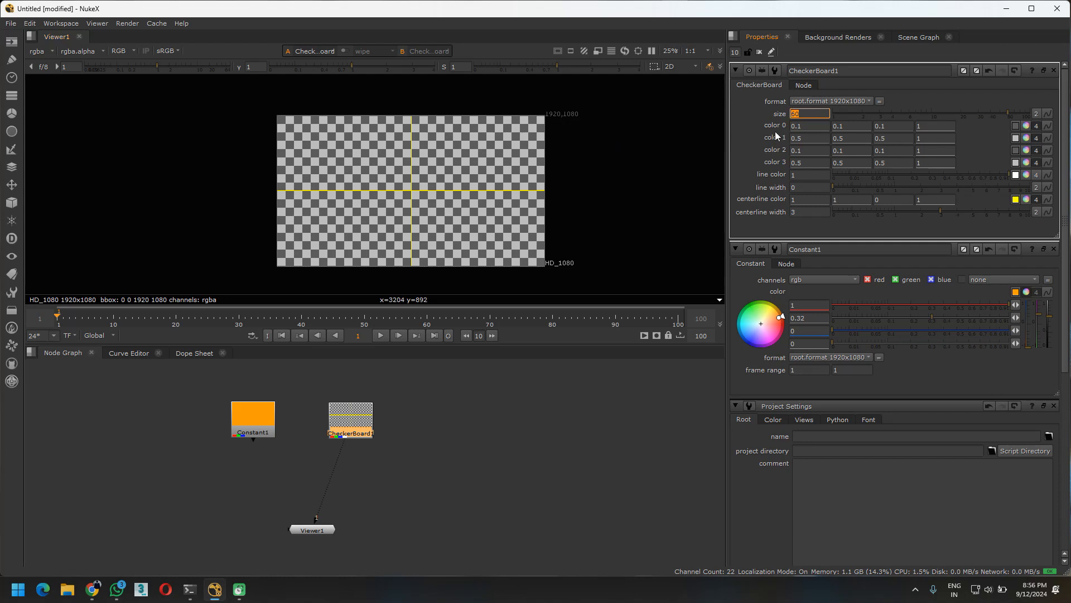
{"action": "left_click", "coordinate": [900, 111], "text": "ctrl"}
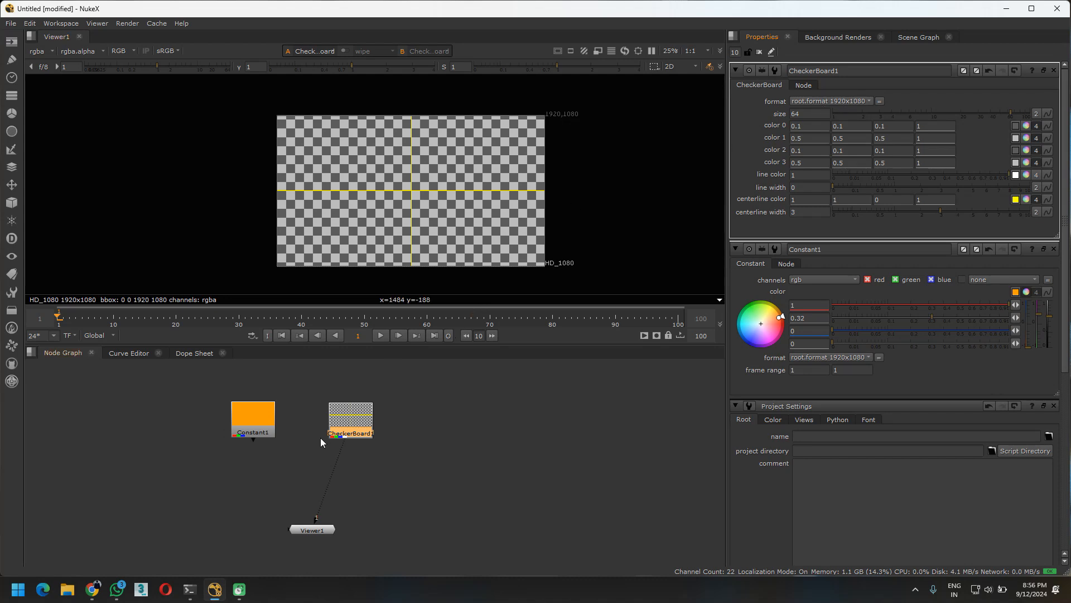
Show the orange Constant node in the viewer by connecting Viewer1 to it
{"action": "left_click", "coordinate": [260, 427]}
{"action": "key", "text": "1"}
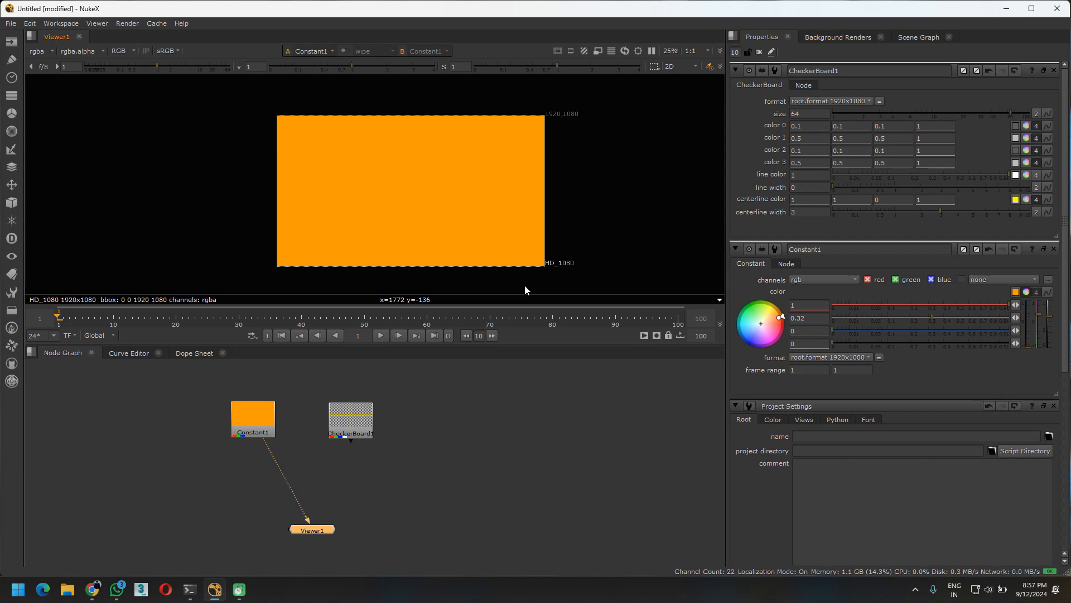
{"action": "middle_click_drag", "start_coordinate": [501, 426], "coordinate": [457, 439]}
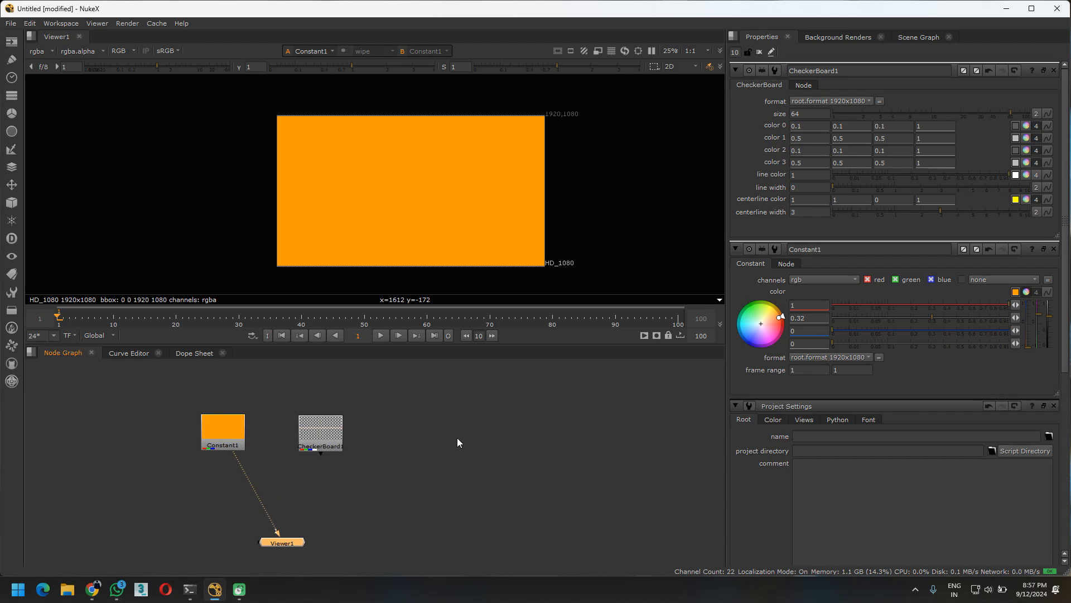
Add a Transform node between the Constant node and Viewer1, placed directly below the Constant
{"action": "left_click", "coordinate": [222, 434]}
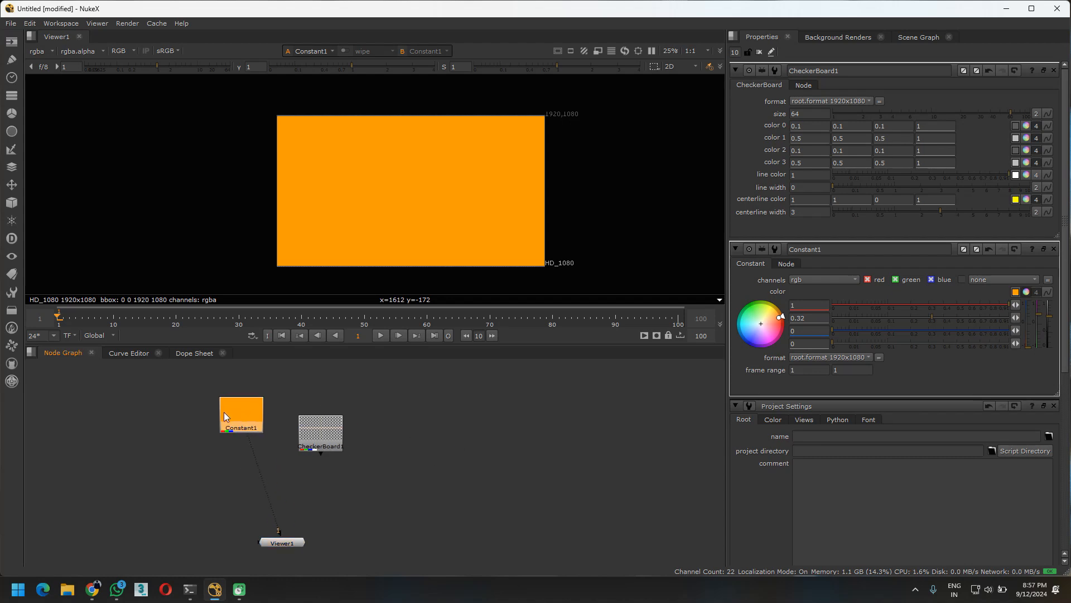
{"action": "key", "text": "t"}
{"action": "left_click_drag", "start_coordinate": [234, 456], "coordinate": [234, 489]}
{"action": "middle_click_drag", "start_coordinate": [321, 481], "coordinate": [413, 457]}
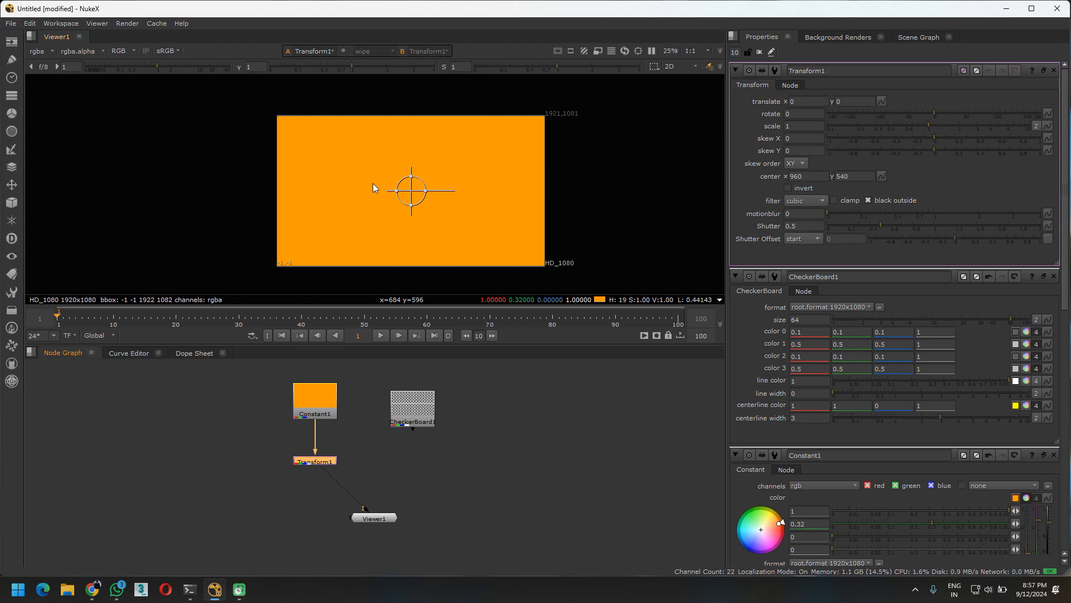
Try rotating the image about 29 degrees and scaling it to 0.537 in the viewer, and reset both values to default
{"action": "left_click_drag", "start_coordinate": [421, 183], "coordinate": [481, 223]}
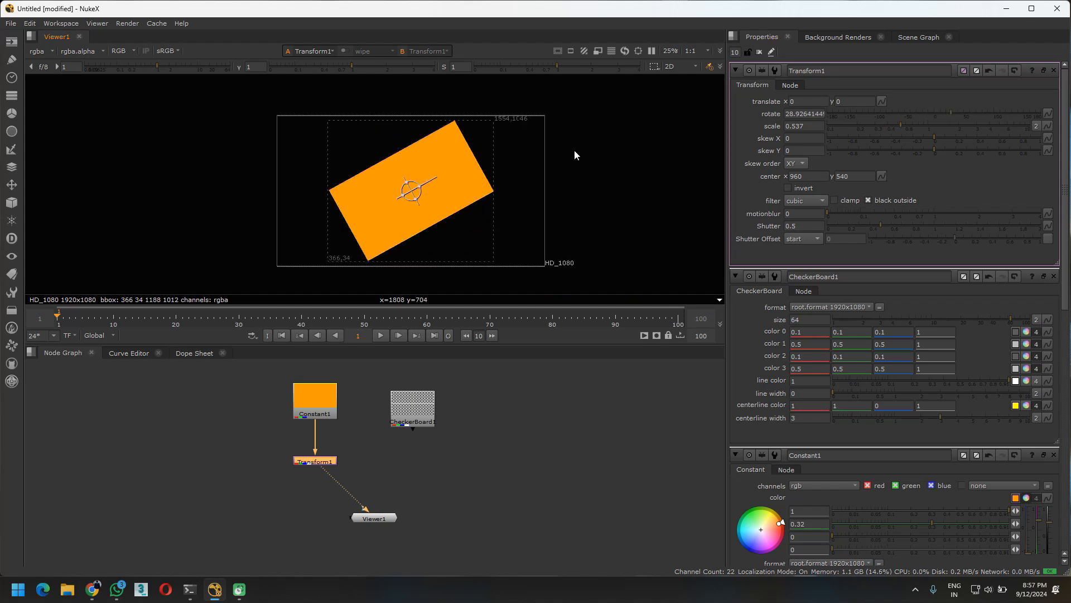
{"action": "left_click", "coordinate": [876, 112], "text": "ctrl"}
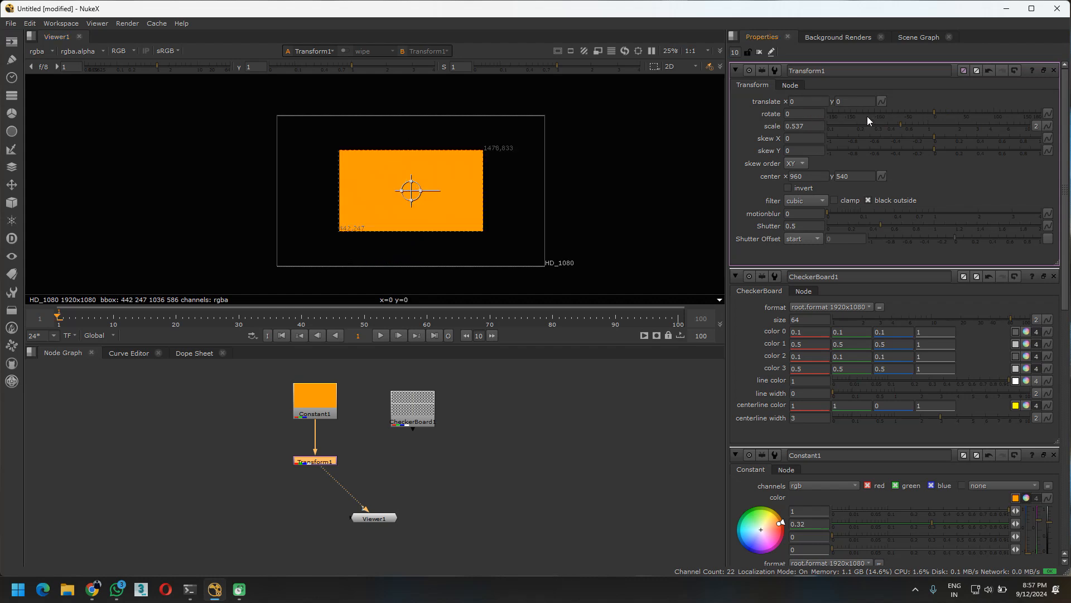
{"action": "left_click", "coordinate": [870, 124], "text": "ctrl"}
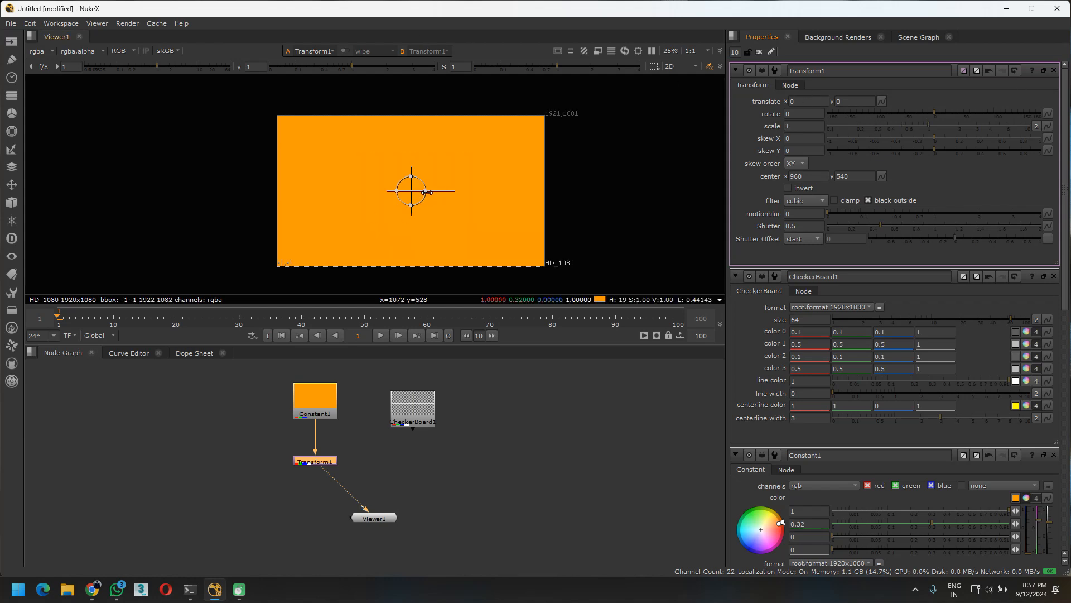
{"action": "scroll", "coordinate": [429, 196], "scroll_direction": "up", "scroll_amount": 2}
{"action": "scroll", "coordinate": [429, 184], "scroll_direction": "down", "scroll_amount": 3}
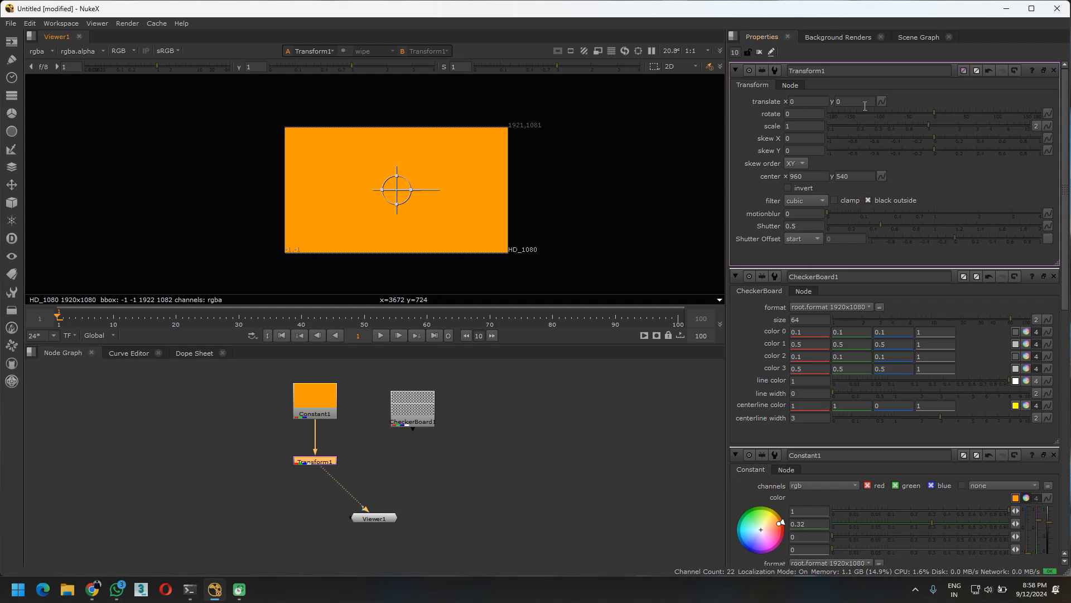
Set the Transform node's x translation to 12 and change it digit by digit to 258
{"action": "left_click", "coordinate": [799, 101]}
{"action": "type", "text": "12"}
{"action": "key", "text": "Return"}
{"action": "key", "text": "Up"}
{"action": "key", "text": "Up"}
{"action": "key", "text": "Up"}
{"action": "key", "text": "Up"}
{"action": "key", "text": "Up"}
{"action": "key", "text": "Up"}
{"action": "key", "text": "Up"}
{"action": "key", "text": "Up"}
{"action": "key", "text": "Up"}
{"action": "key", "text": "Up"}
{"action": "key", "text": "Up"}
{"action": "key", "text": "Up"}
{"action": "key", "text": "Up"}
{"action": "key", "text": "Up"}
{"action": "key", "text": "Up"}
{"action": "key", "text": "Up"}
{"action": "key", "text": "Up"}
{"action": "key", "text": "Up"}
{"action": "key", "text": "Up"}
{"action": "key", "text": "Up"}
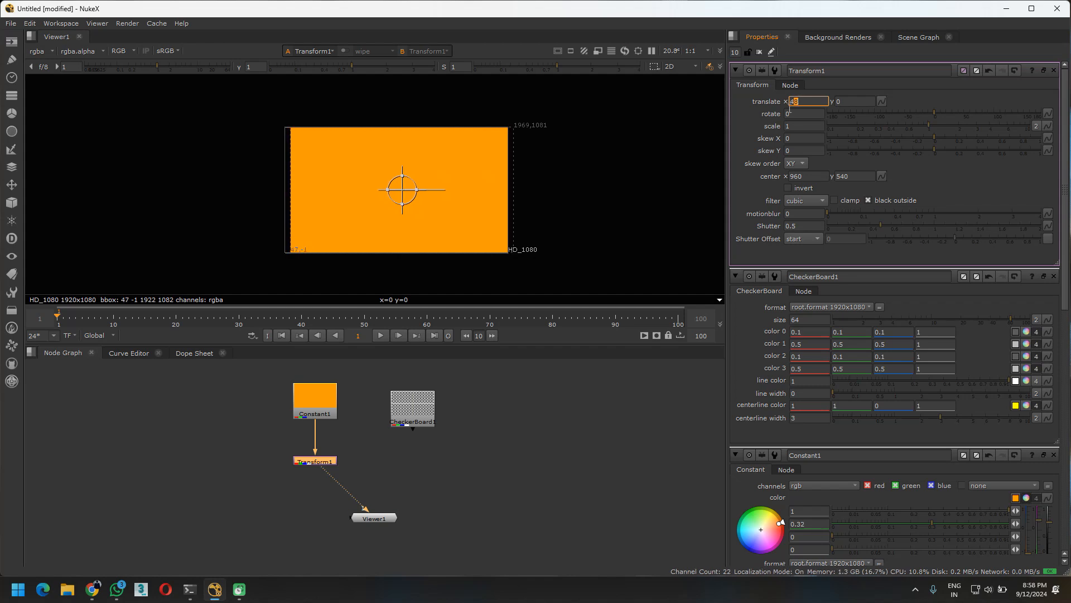
{"action": "key", "text": "Left"}
{"action": "key", "text": "Up"}
{"action": "key", "text": "Up"}
{"action": "key", "text": "Up"}
{"action": "key", "text": "Up"}
{"action": "key", "text": "Up"}
{"action": "key", "text": "Up"}
{"action": "key", "text": "Up"}
{"action": "key", "text": "Up"}
{"action": "key", "text": "Up"}
{"action": "key", "text": "Up"}
{"action": "key", "text": "Up"}
{"action": "key", "text": "Up"}
{"action": "key", "text": "Up"}
{"action": "key", "text": "Up"}
{"action": "key", "text": "Up"}
{"action": "key", "text": "Up"}
{"action": "key", "text": "Up"}
{"action": "key", "text": "Up"}
{"action": "key", "text": "Up"}
{"action": "key", "text": "Up"}
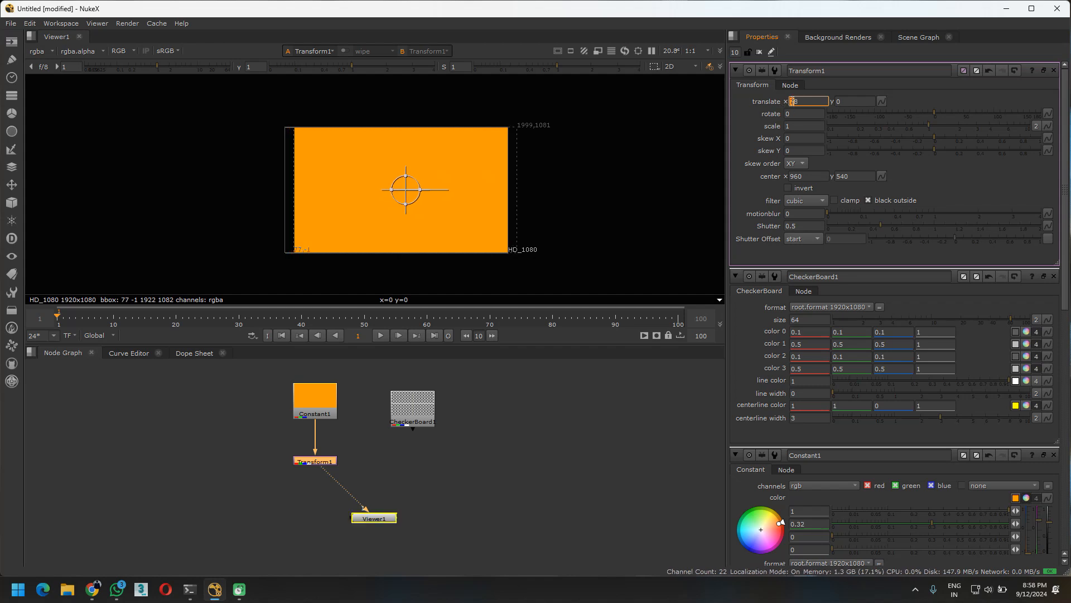
{"action": "key", "text": "Up"}
{"action": "key", "text": "Up"}
{"action": "key", "text": "Up"}
{"action": "key", "text": "Up"}
{"action": "key", "text": "Up"}
{"action": "key", "text": "Left"}
{"action": "key", "text": "Up"}
{"action": "key", "text": "Up"}
{"action": "key", "text": "Up"}
{"action": "key", "text": "Up"}
{"action": "key", "text": "Up"}
{"action": "key", "text": "Up"}
{"action": "key", "text": "Up"}
{"action": "key", "text": "Up"}
{"action": "key", "text": "Down"}
{"action": "key", "text": "Down"}
{"action": "key", "text": "Down"}
{"action": "key", "text": "Down"}
{"action": "key", "text": "Down"}
{"action": "key", "text": "Down"}
{"action": "key", "text": "Down"}
{"action": "key", "text": "Down"}
{"action": "key", "text": "Down"}
{"action": "key", "text": "Down"}
{"action": "key", "text": "Down"}
{"action": "key", "text": "Up"}
{"action": "key", "text": "Up"}
{"action": "key", "text": "Up"}
{"action": "key", "text": "Up"}
{"action": "key", "text": "Down"}
{"action": "key", "text": "Down"}
{"action": "key", "text": "Down"}
{"action": "key", "text": "Down"}
{"action": "key", "text": "Down"}
{"action": "key", "text": "Down"}
{"action": "key", "text": "Down"}
{"action": "key", "text": "Down"}
{"action": "key", "text": "Down"}
{"action": "key", "text": "Down"}
{"action": "key", "text": "Down"}
{"action": "key", "text": "Down"}
{"action": "key", "text": "Down"}
{"action": "key", "text": "Up"}
{"action": "key", "text": "Up"}
{"action": "key", "text": "Up"}
{"action": "key", "text": "Up"}
{"action": "key", "text": "Up"}
{"action": "key", "text": "Up"}
{"action": "key", "text": "Up"}
{"action": "key", "text": "Up"}
{"action": "key", "text": "Up"}
{"action": "key", "text": "Up"}
{"action": "key", "text": "Up"}
Set the Transform node's y translation to 100 and vary it digit by digit down to -310
{"action": "left_click", "coordinate": [851, 101]}
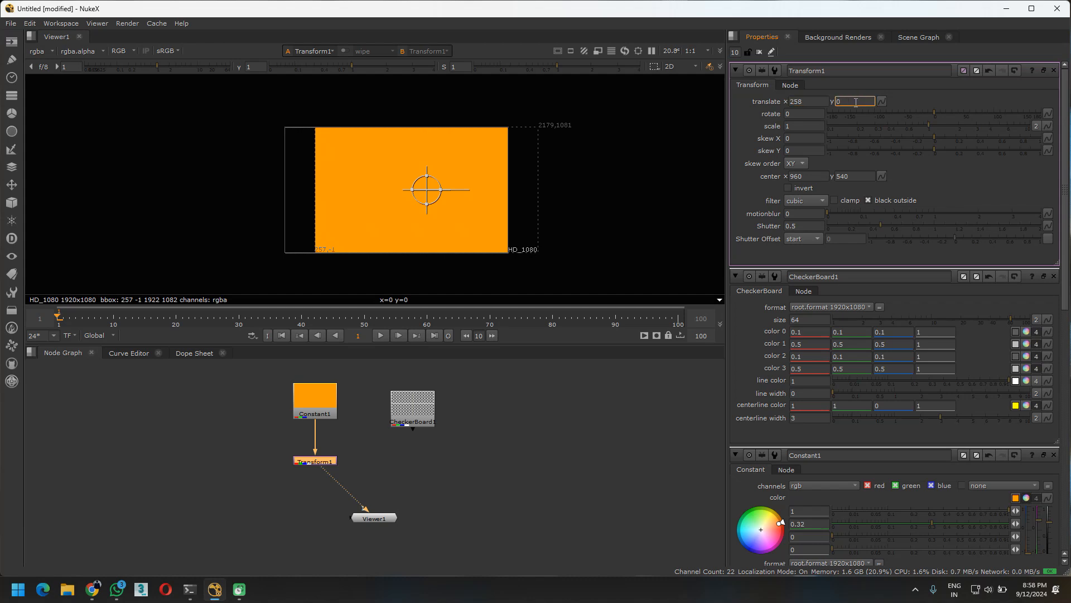
{"action": "type", "text": "100"}
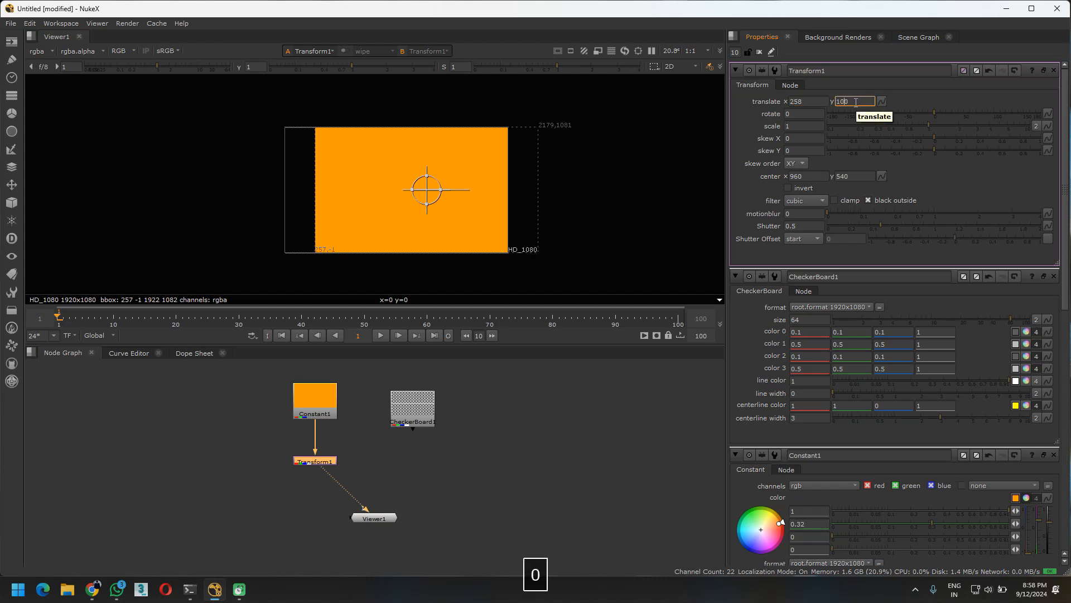
{"action": "key", "text": "Left"}
{"action": "scroll", "coordinate": [841, 101], "scroll_direction": "up", "scroll_amount": 1}
{"action": "scroll", "coordinate": [843, 101], "scroll_direction": "down", "scroll_amount": 9}
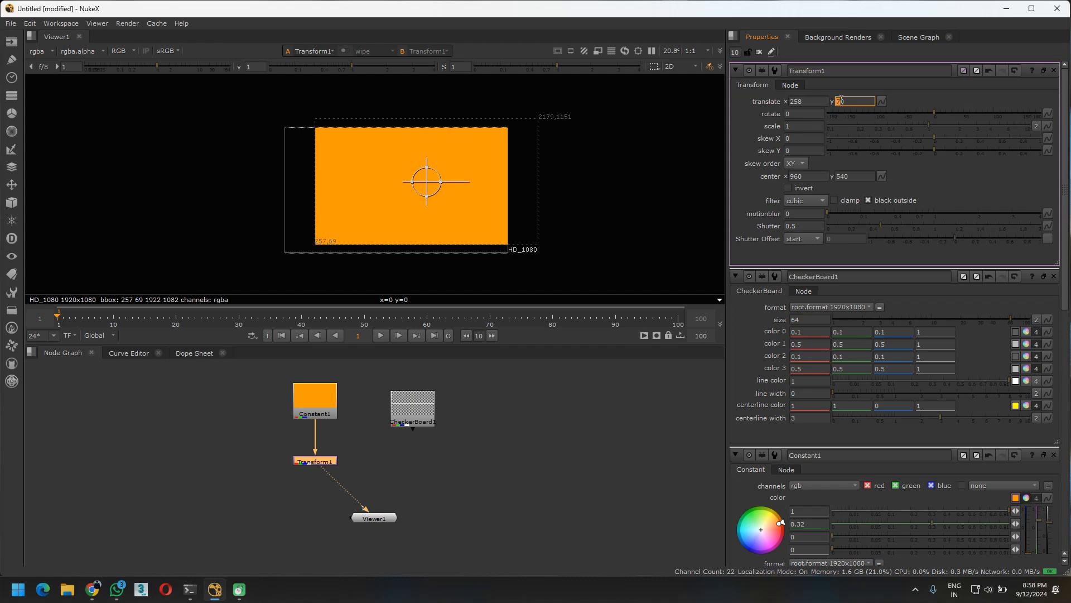
{"action": "scroll", "coordinate": [849, 102], "scroll_direction": "up", "scroll_amount": 19}
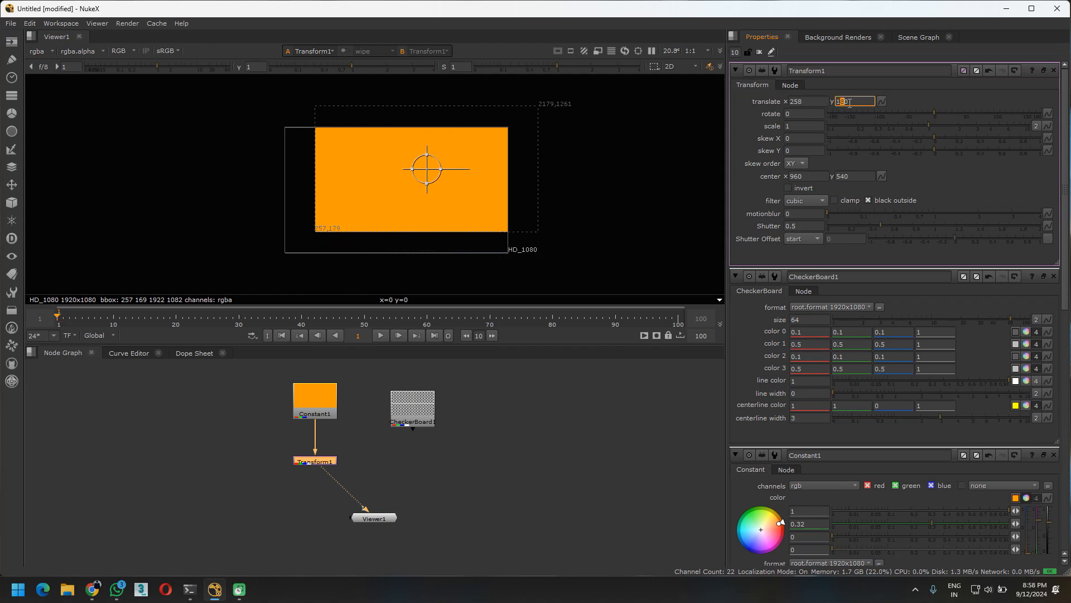
{"action": "scroll", "coordinate": [841, 101], "scroll_direction": "up", "scroll_amount": 7}
{"action": "scroll", "coordinate": [841, 101], "scroll_direction": "down", "scroll_amount": 12}
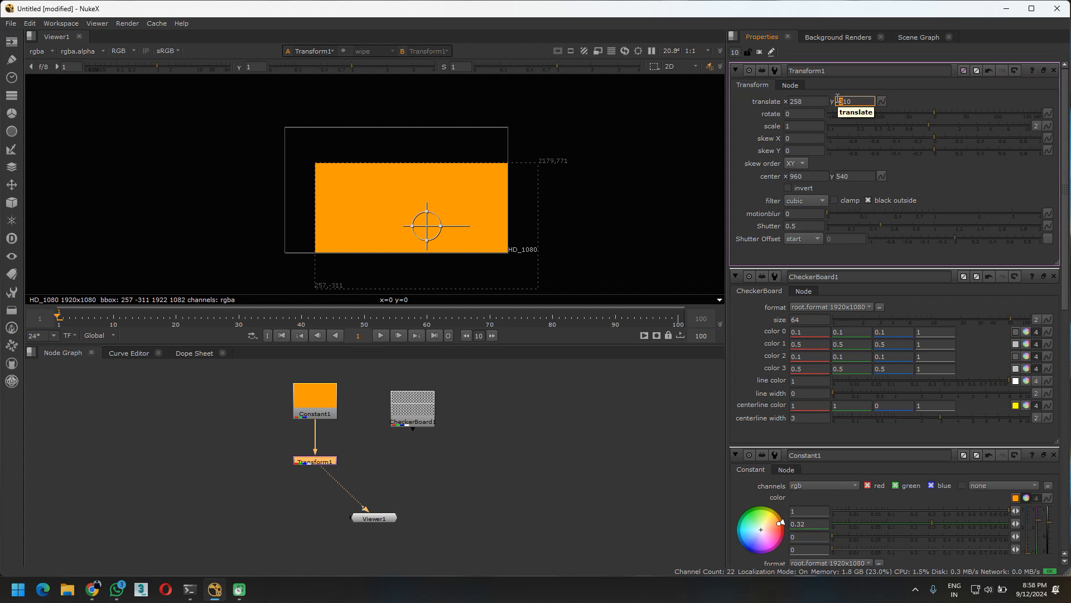
Reset the Transform node's y and x translation to 0
{"action": "left_click_drag", "start_coordinate": [864, 103], "coordinate": [668, 91]}
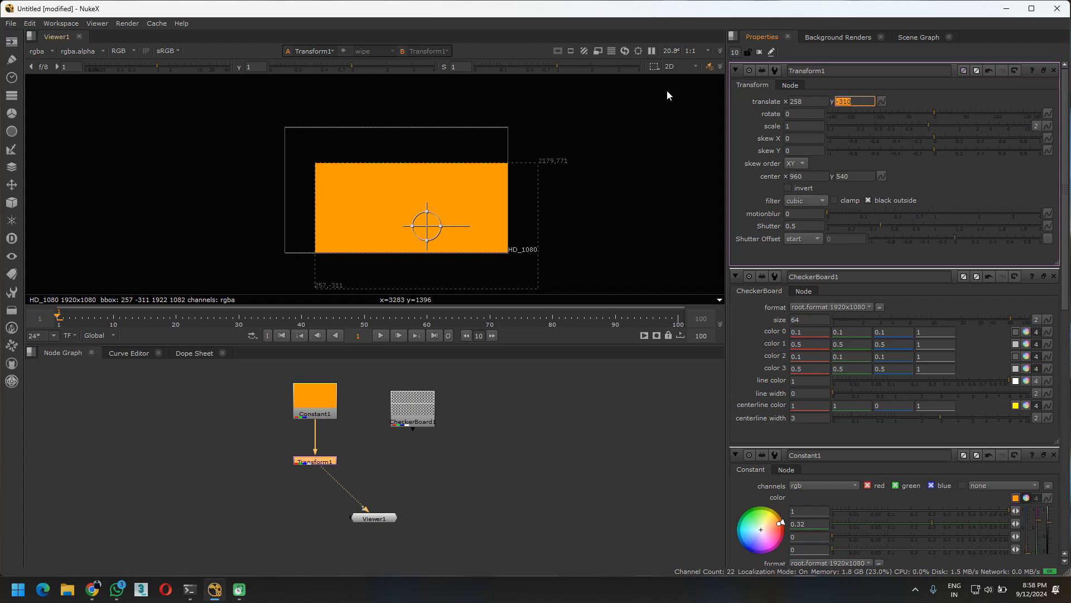
{"action": "type", "text": "0"}
{"action": "key", "text": "Return"}
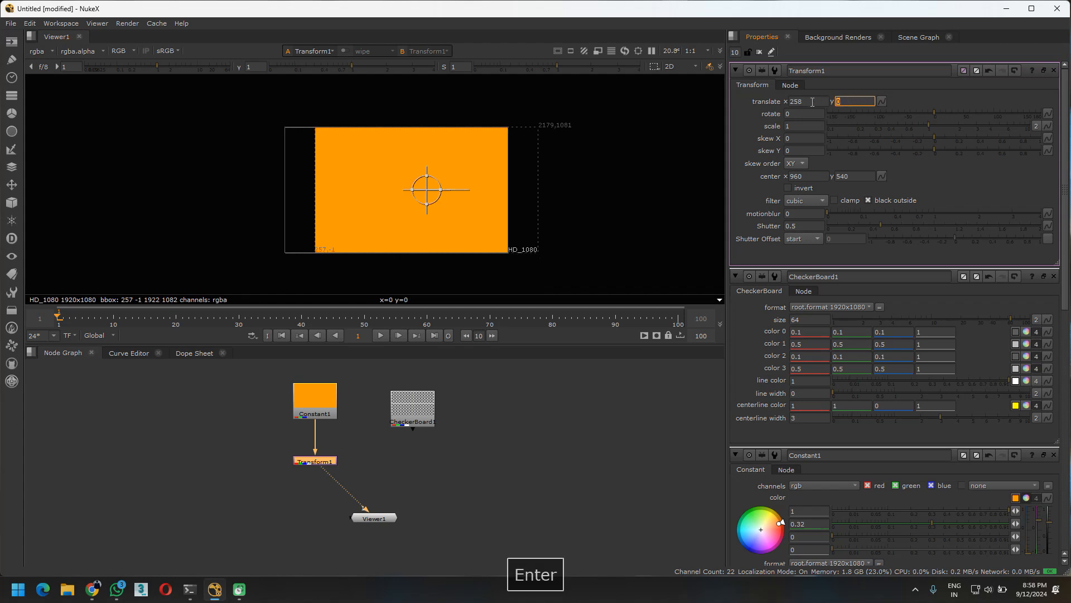
{"action": "double_click", "coordinate": [813, 102]}
{"action": "type", "text": "0"}
{"action": "key", "text": "Return"}
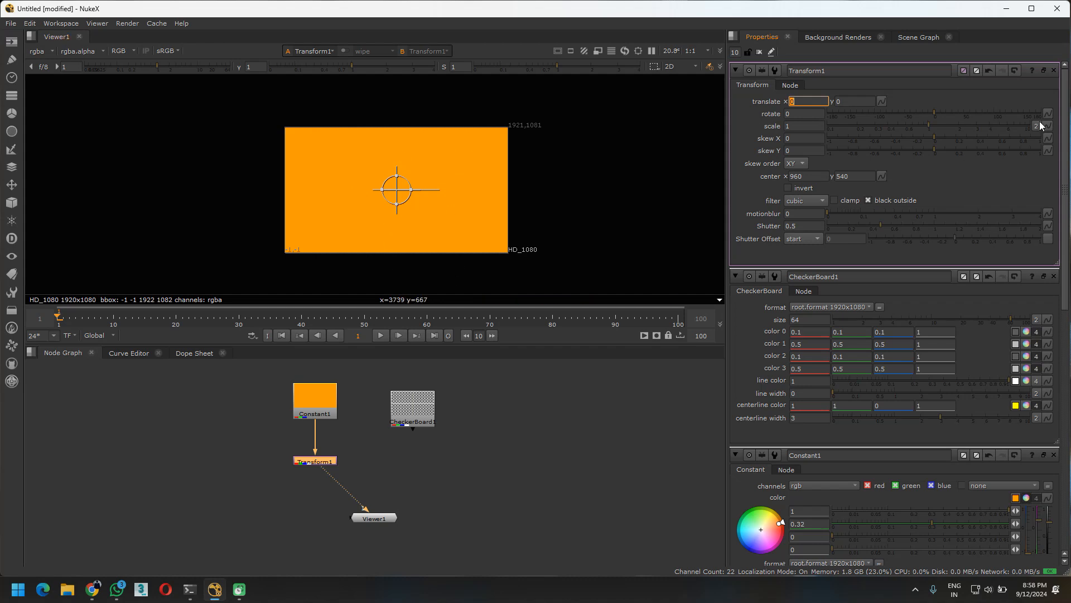
Try rotating the image by 39 degrees and set the Transform node's rotation to 360
{"action": "left_click_drag", "start_coordinate": [935, 113], "coordinate": [958, 115]}
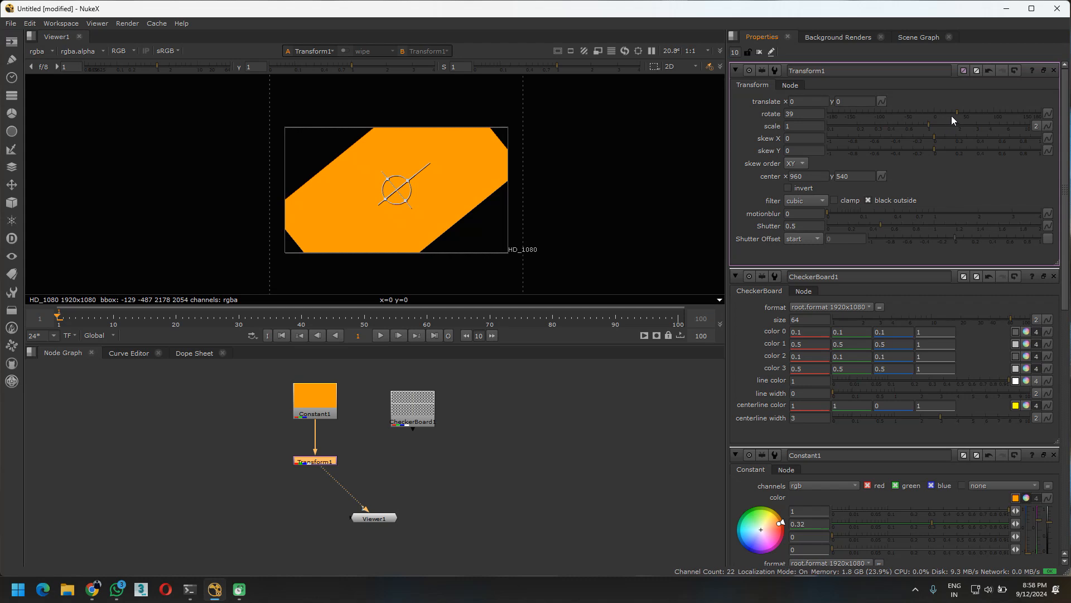
{"action": "mouse_move", "coordinate": [955, 114]}
{"action": "left_mouse_down"}
{"action": "mouse_move", "coordinate": [1061, 116]}
{"action": "mouse_move", "coordinate": [819, 112]}
{"action": "mouse_move", "coordinate": [947, 113]}
{"action": "left_mouse_up"}
{"action": "left_click_drag", "start_coordinate": [807, 116], "coordinate": [670, 128]}
{"action": "type", "text": "360"}
{"action": "key", "text": "Return"}
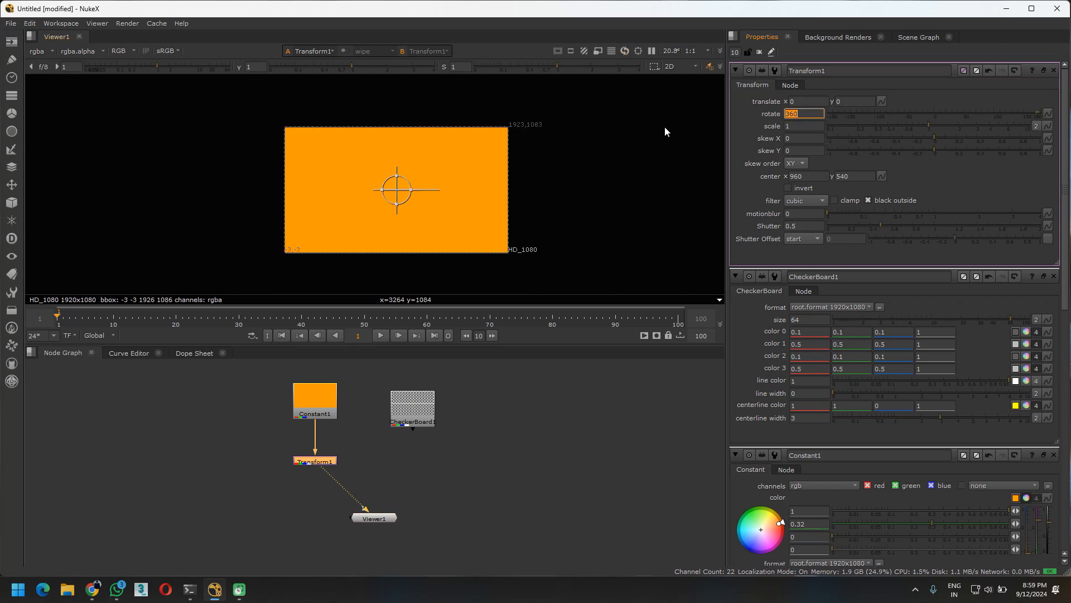
Raise the Transform node's rotation in steps to 2160 and reset it to 0
{"action": "scroll", "coordinate": [808, 113], "scroll_direction": "up", "scroll_amount": 5}
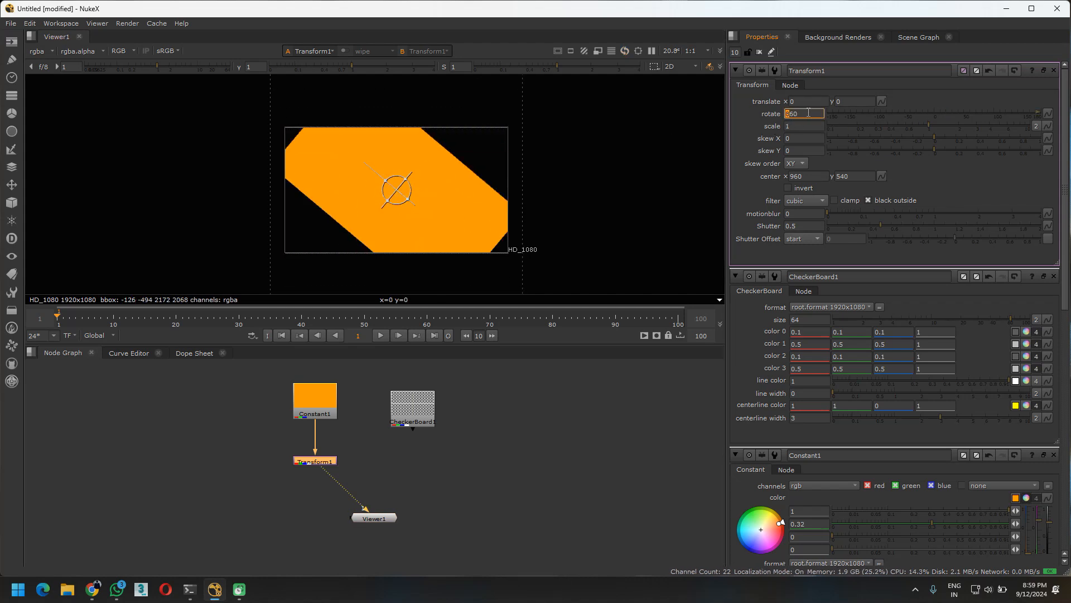
{"action": "scroll", "coordinate": [804, 113], "scroll_direction": "up", "scroll_amount": 13}
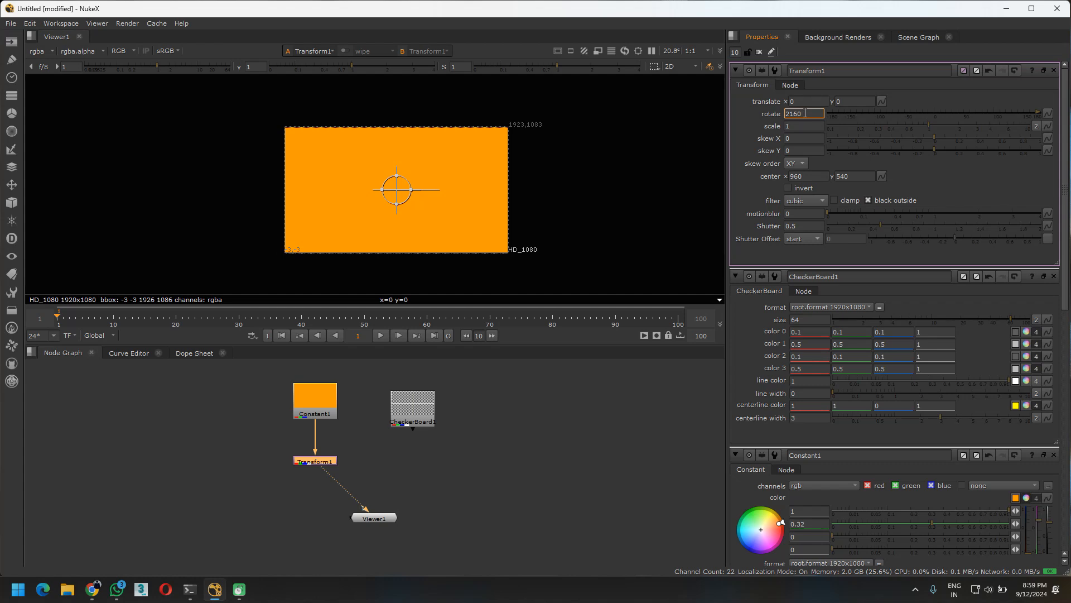
{"action": "key", "text": "ctrl+a"}
{"action": "type", "text": "0"}
{"action": "key", "text": "Return"}
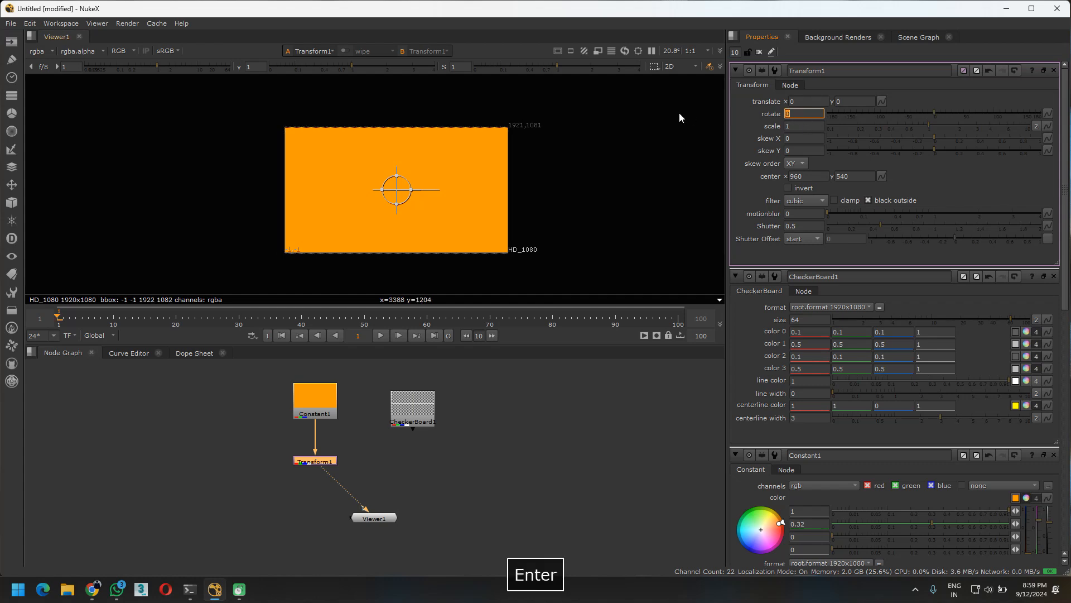
Scale the image to 0.75, try skew X 0.53 and skew Y 0.36, and reset both skews to 0
{"action": "left_click_drag", "start_coordinate": [926, 124], "coordinate": [974, 149]}
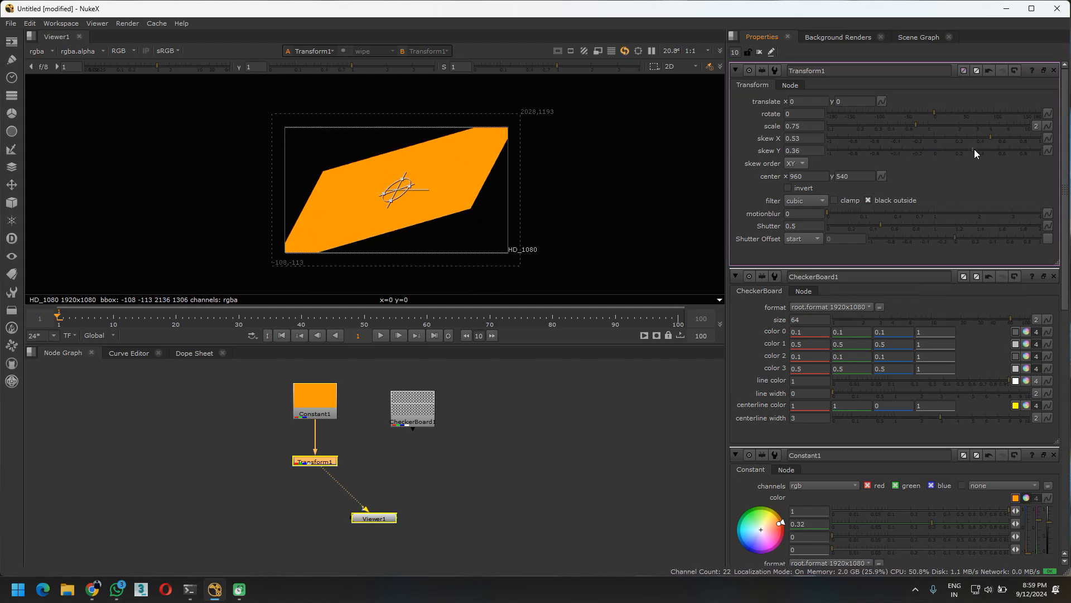
{"action": "left_click", "coordinate": [926, 150], "text": "ctrl"}
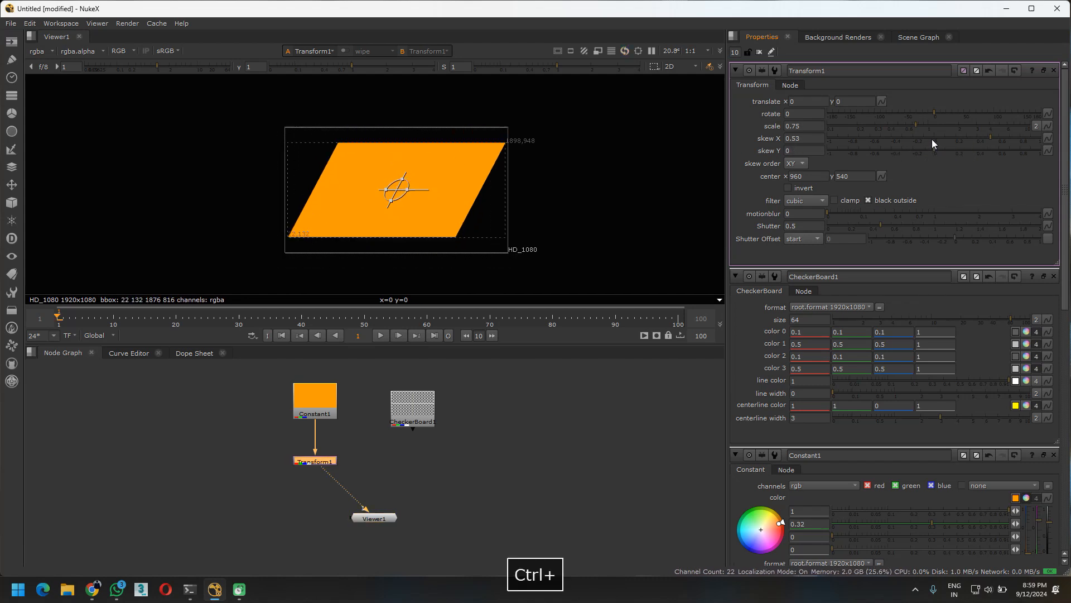
{"action": "left_click", "coordinate": [931, 138], "text": "ctrl"}
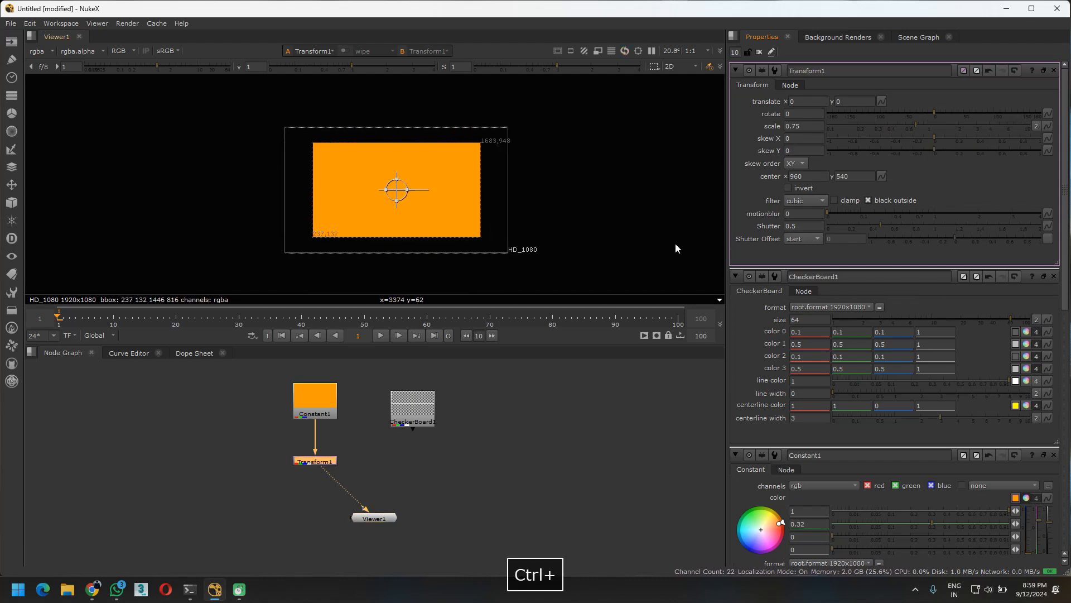
Split the Transform scale into width and height, return it to a single value, and set it to 0.76
{"action": "left_click", "coordinate": [1036, 126]}
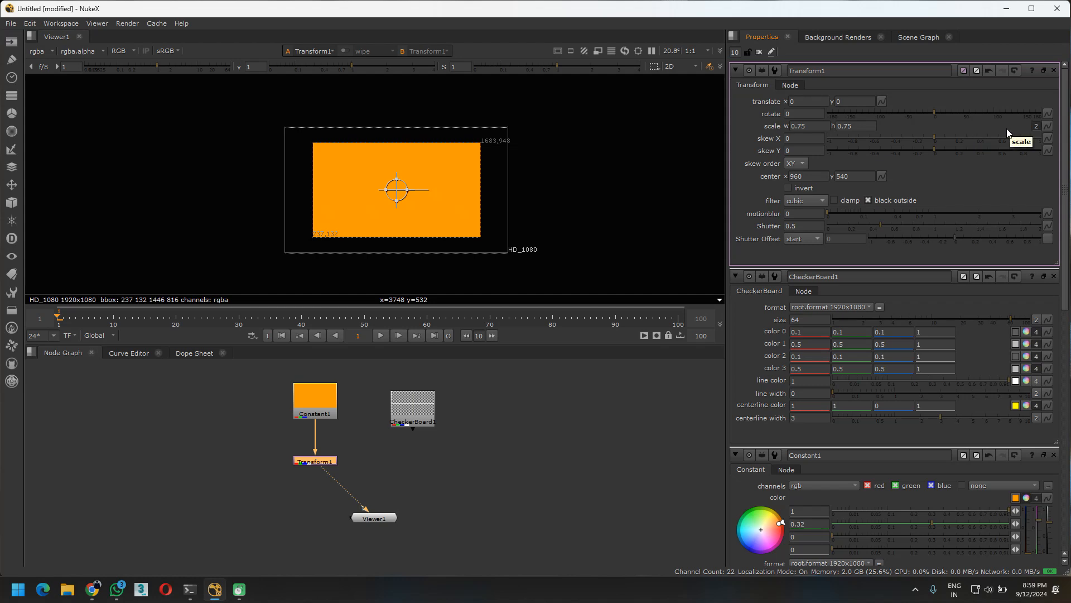
{"action": "left_click", "coordinate": [1036, 125]}
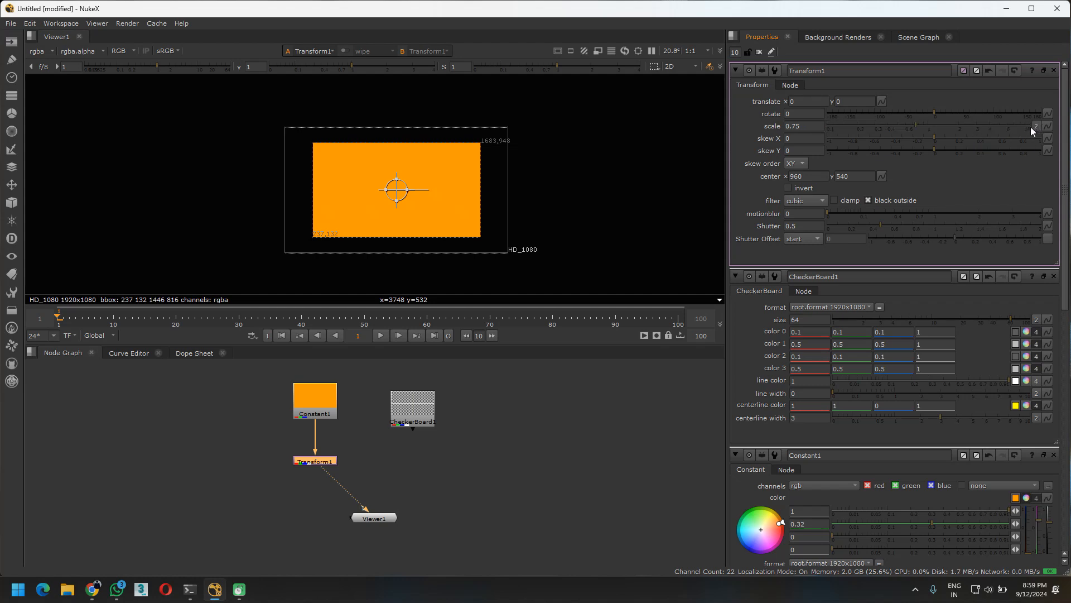
{"action": "mouse_move", "coordinate": [924, 121]}
{"action": "left_mouse_down"}
{"action": "mouse_move", "coordinate": [953, 123]}
{"action": "mouse_move", "coordinate": [917, 125]}
{"action": "left_mouse_up"}
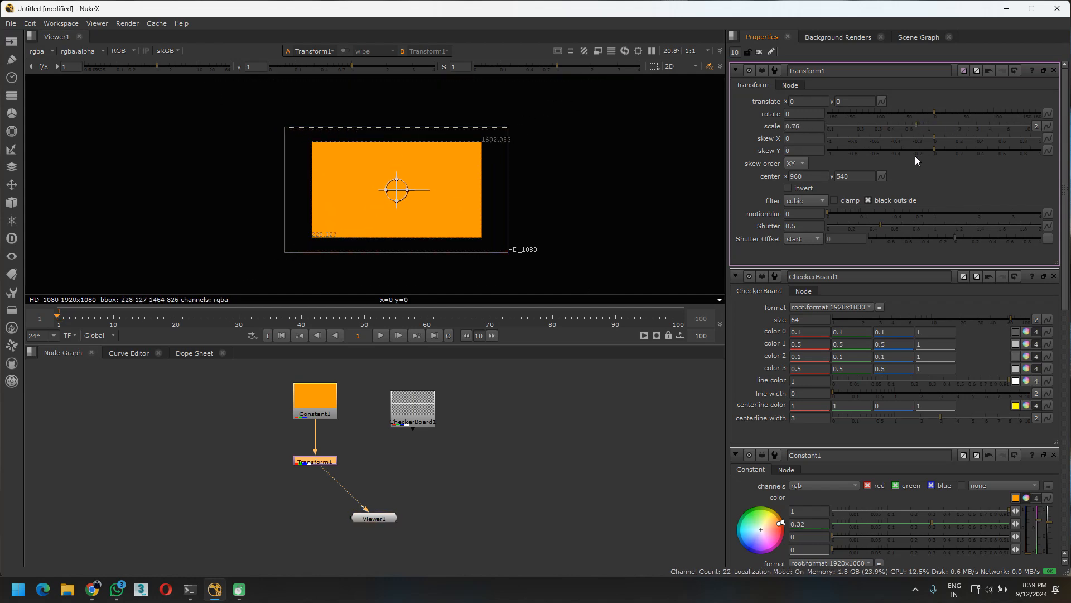
Examine the Transform node's skew order, center, invert, filter and motion blur settings
{"action": "left_click", "coordinate": [801, 164]}
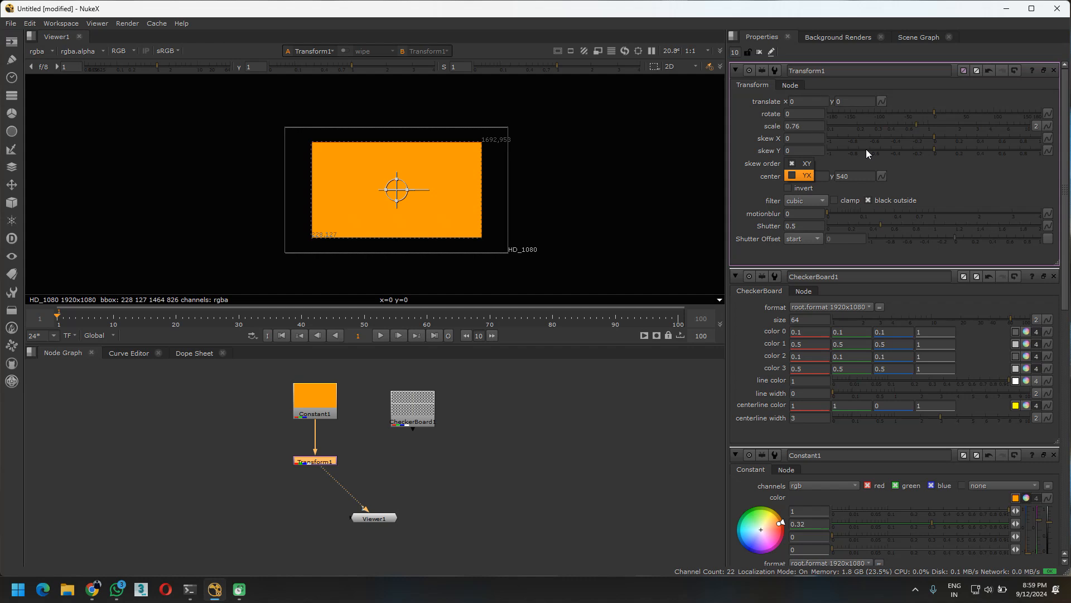
{"action": "left_click", "coordinate": [803, 164]}
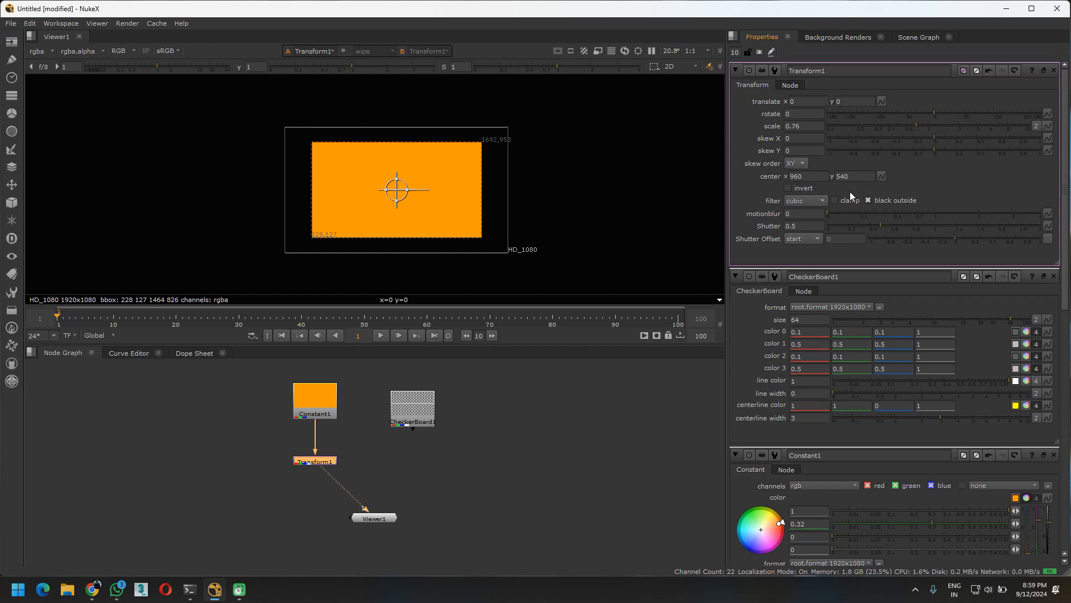
{"action": "left_click", "coordinate": [812, 175]}
{"action": "left_click", "coordinate": [872, 177]}
{"action": "left_click", "coordinate": [917, 183]}
{"action": "left_click", "coordinate": [806, 189]}
{"action": "left_click", "coordinate": [807, 190]}
{"action": "left_click", "coordinate": [797, 202]}
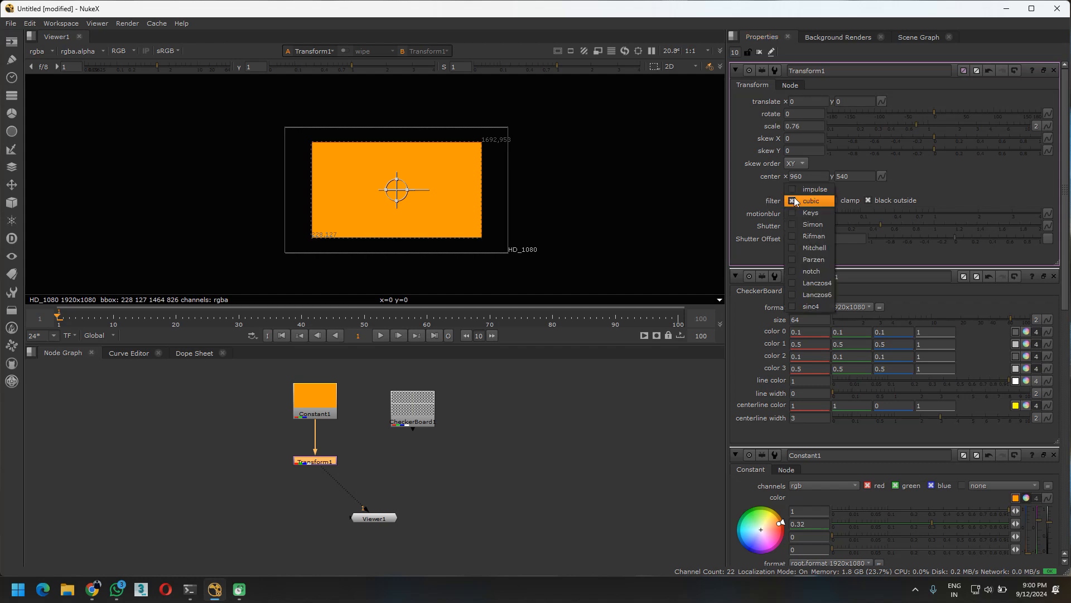
{"action": "left_click", "coordinate": [822, 204]}
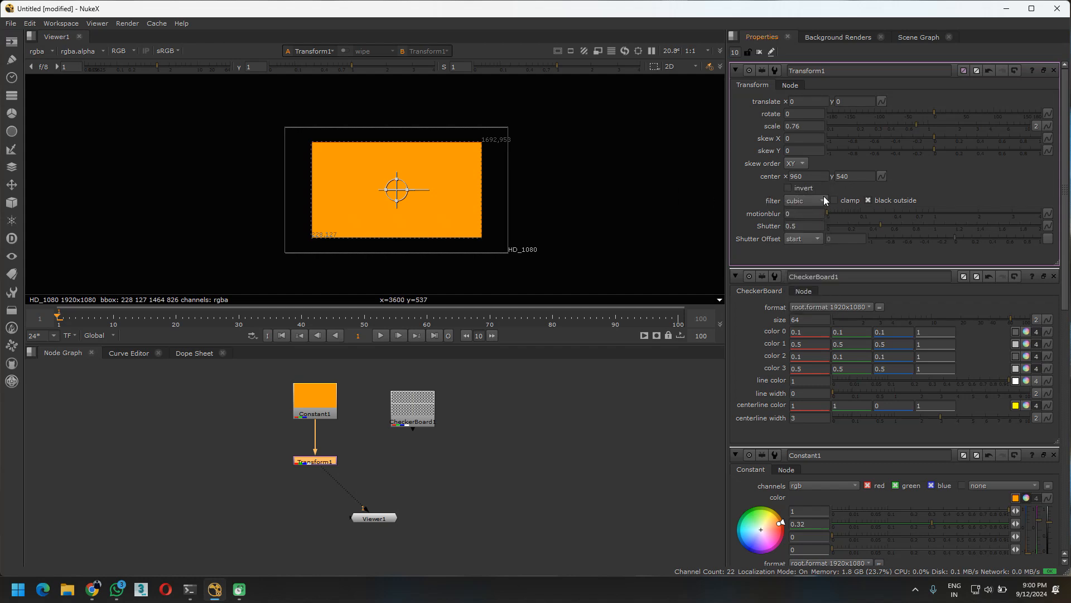
{"action": "left_click_drag", "start_coordinate": [829, 214], "coordinate": [792, 208]}
Move the orange image out past the left edge of the frame, to a translation of about x -1744, y -34
{"action": "left_click_drag", "start_coordinate": [395, 189], "coordinate": [185, 189]}
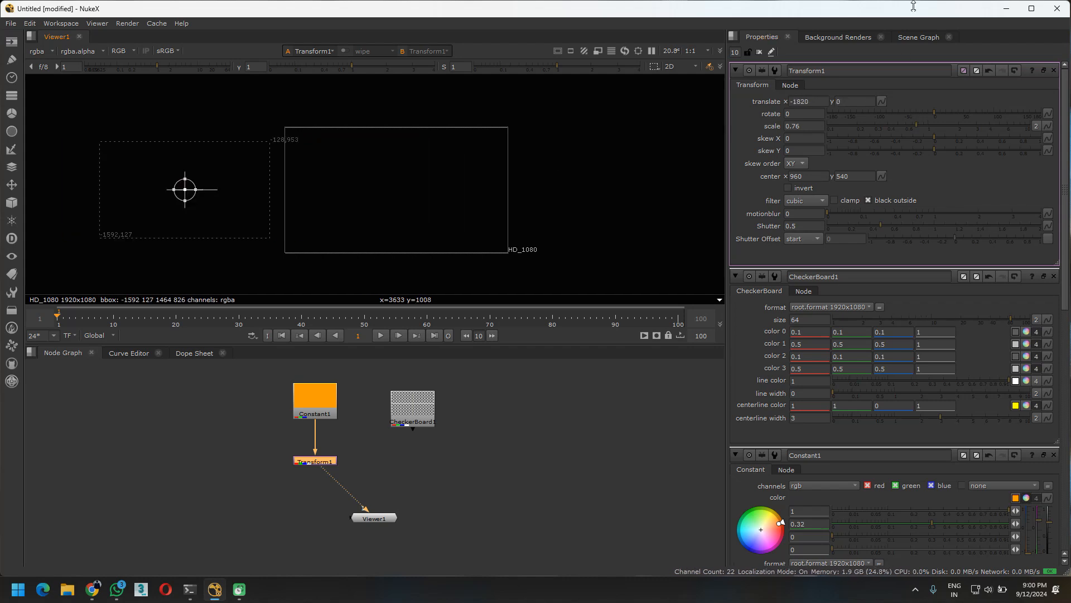
{"action": "left_click_drag", "start_coordinate": [191, 189], "coordinate": [199, 194]}
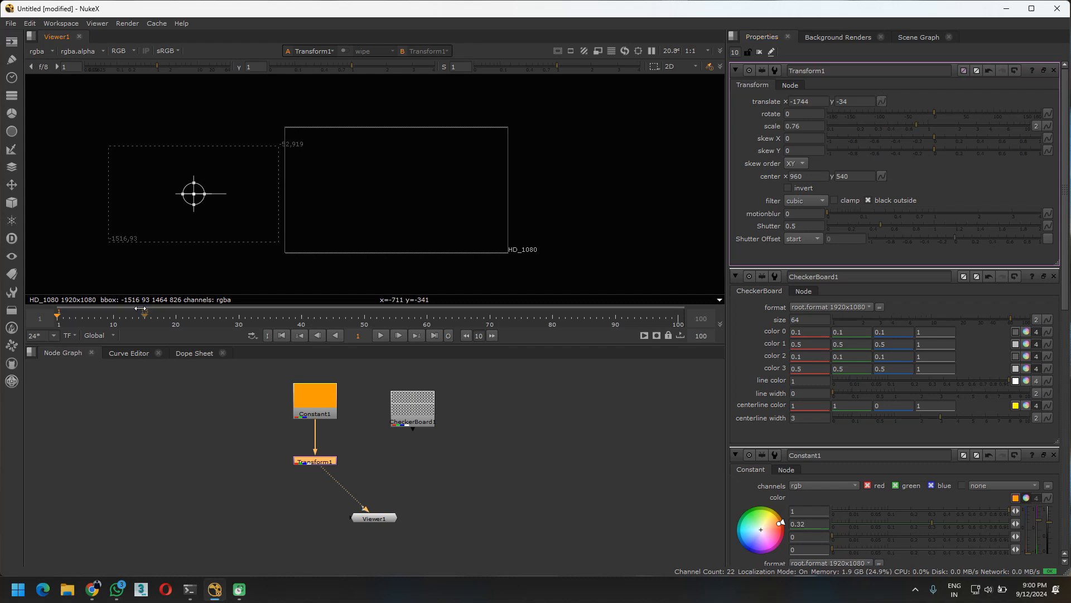
Keyframe the Transform's translate at frame 1, then move the image past the frame's right edge at frame 10, about x 1708, y -30
{"action": "left_click", "coordinate": [57, 316]}
{"action": "left_click", "coordinate": [882, 101]}
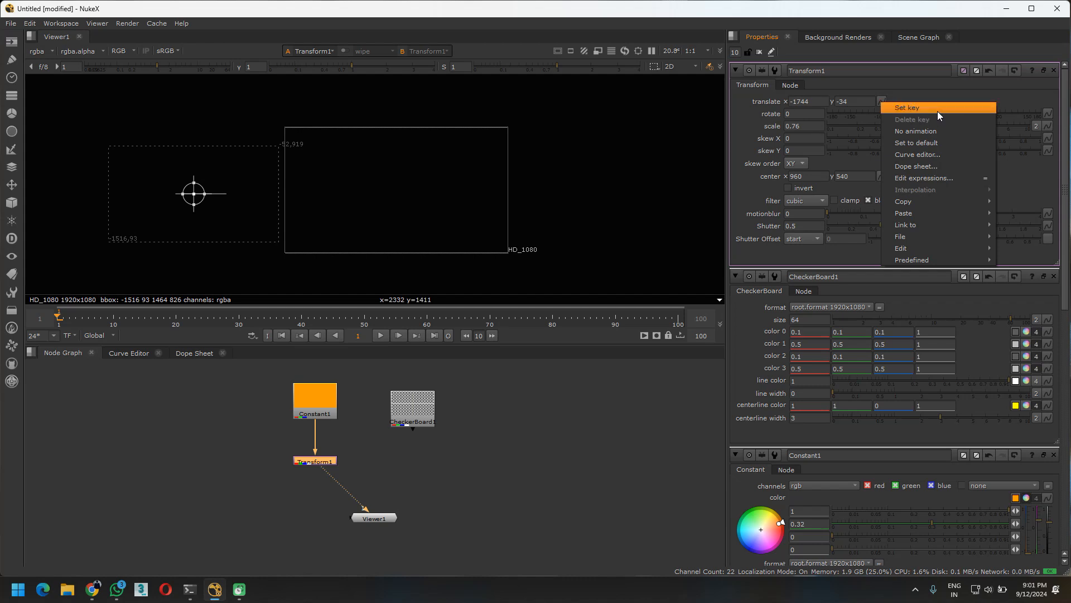
{"action": "left_click", "coordinate": [937, 112]}
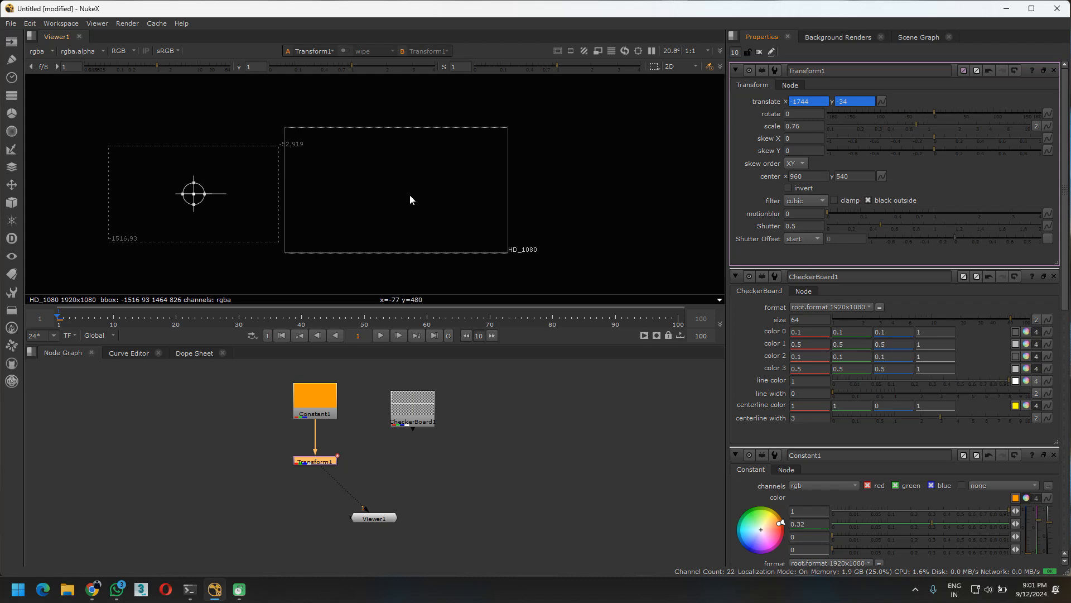
{"action": "left_click", "coordinate": [113, 317]}
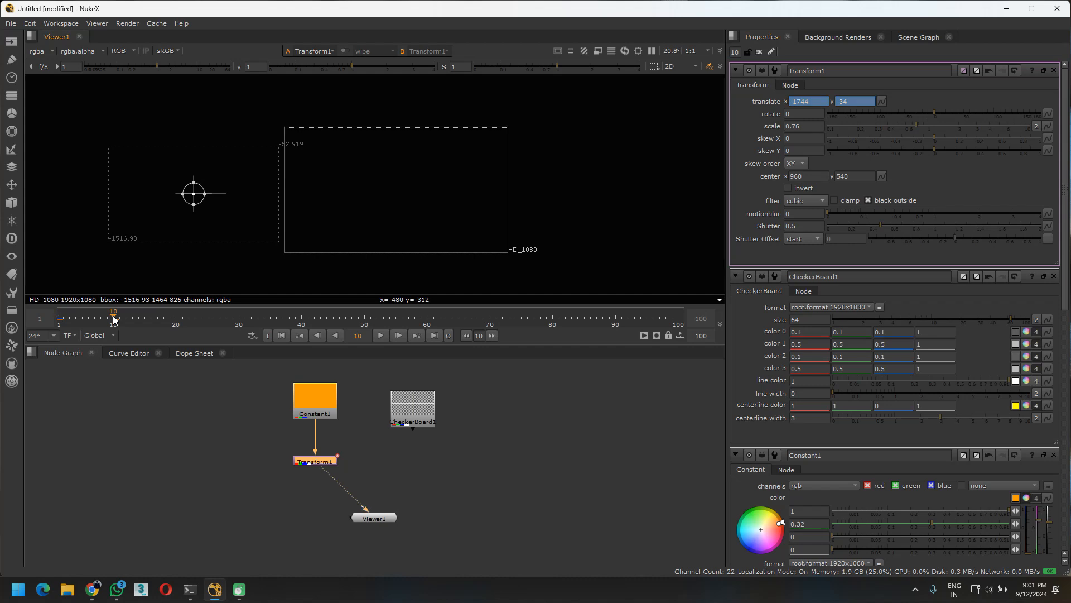
{"action": "left_click_drag", "start_coordinate": [210, 194], "coordinate": [596, 192]}
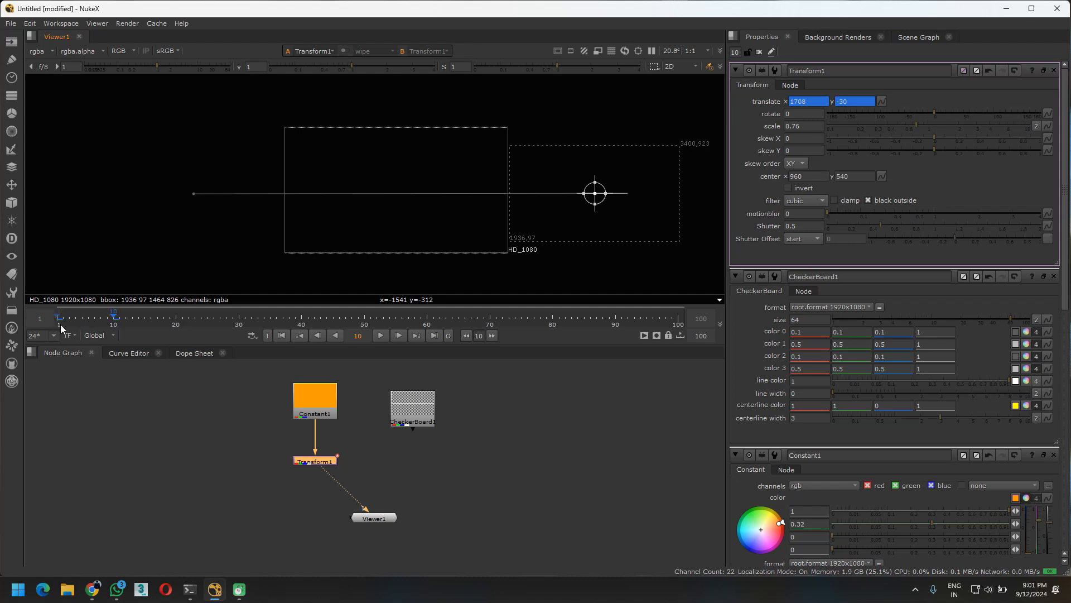
Play the translate animation from its start in the maximized viewer, and restore the normal layout
{"action": "left_click_drag", "start_coordinate": [112, 317], "coordinate": [34, 316]}
{"action": "left_click", "coordinate": [156, 433]}
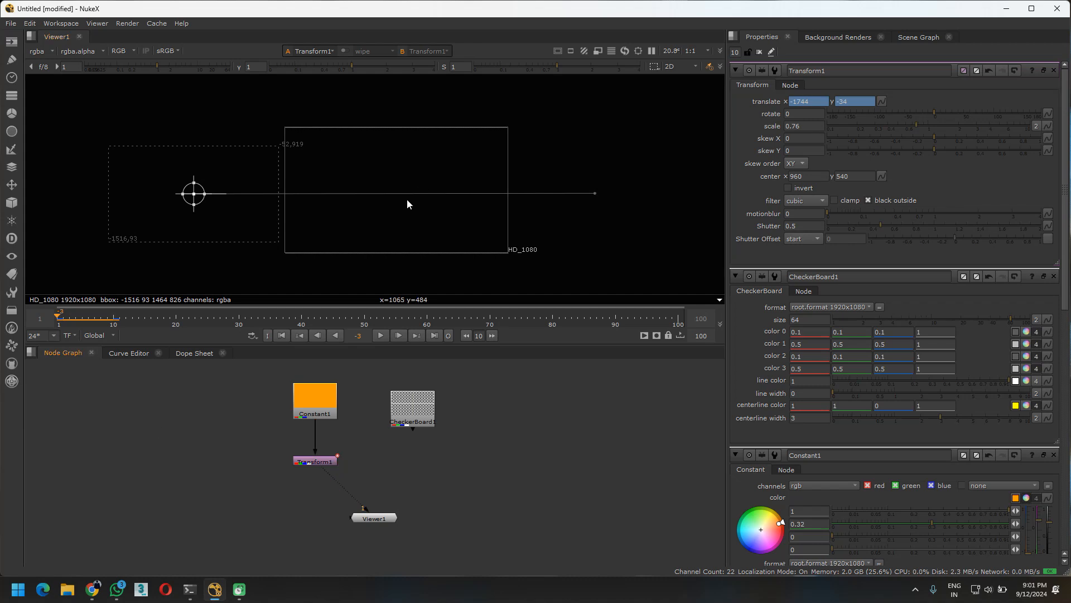
{"action": "key", "text": "space"}
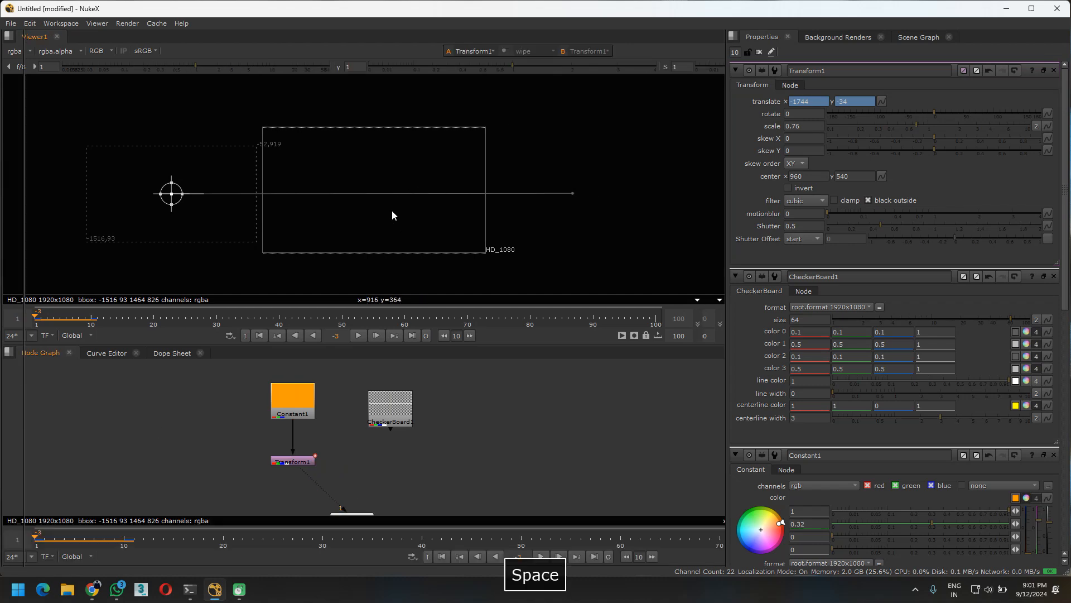
{"action": "middle_click_drag", "start_coordinate": [359, 377], "coordinate": [441, 299]}
{"action": "middle_click", "coordinate": [438, 299]}
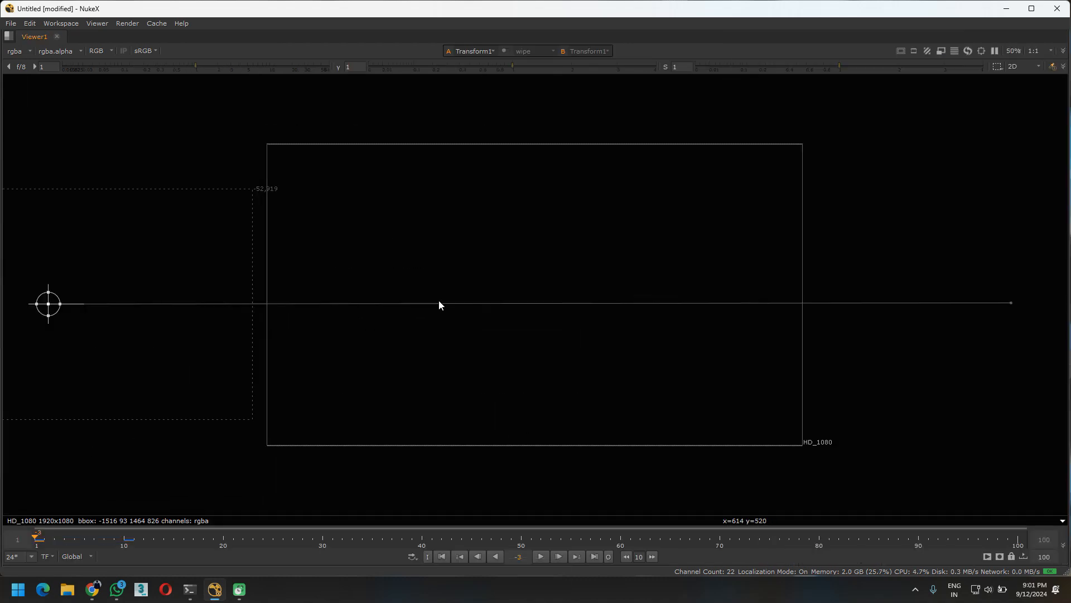
{"action": "key", "text": "l"}
{"action": "key", "text": "l"}
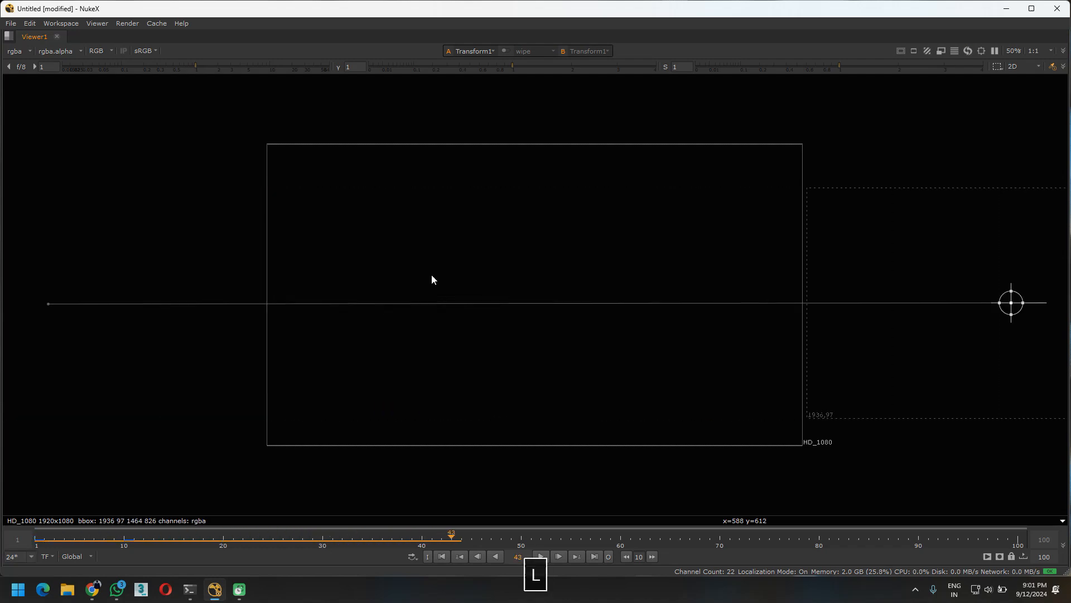
{"action": "key", "text": "l"}
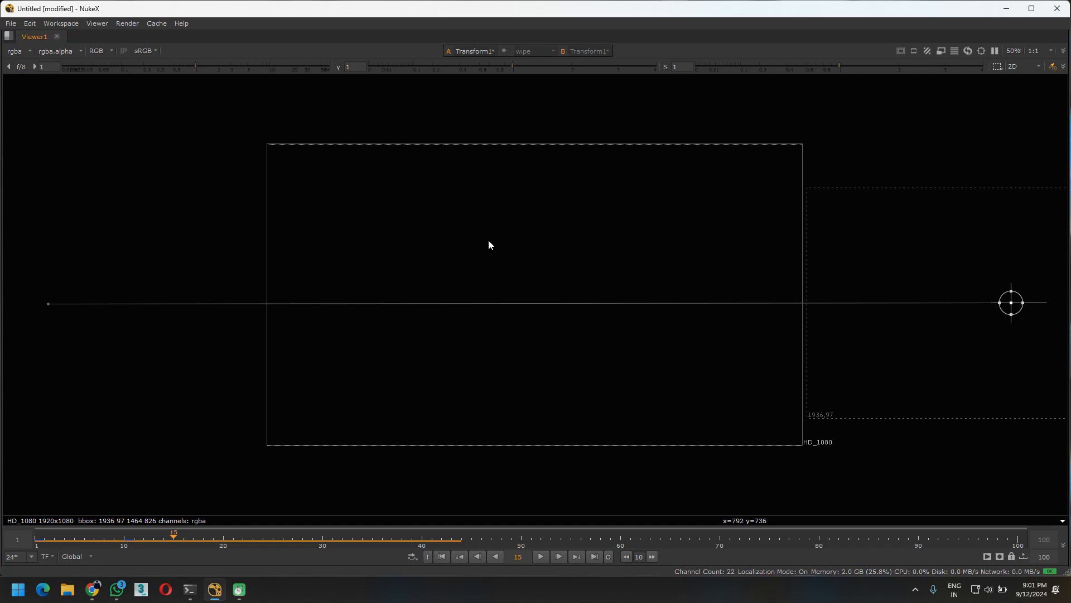
{"action": "key", "text": "space"}
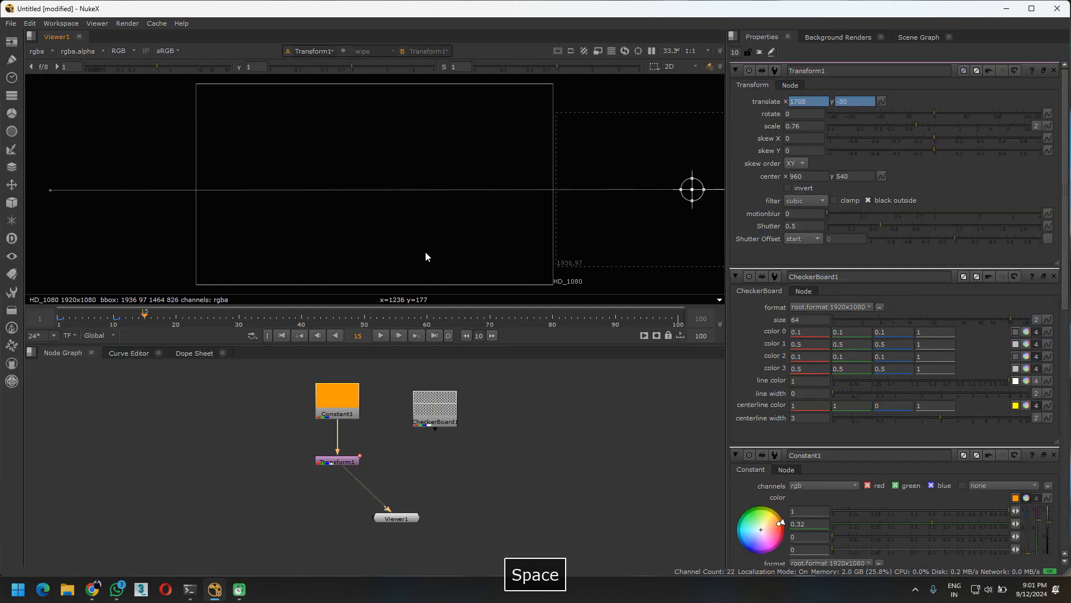
Shift the frame 10 translate keys to frame 60 in the Dope Sheet
{"action": "middle_click_drag", "start_coordinate": [515, 218], "coordinate": [465, 216]}
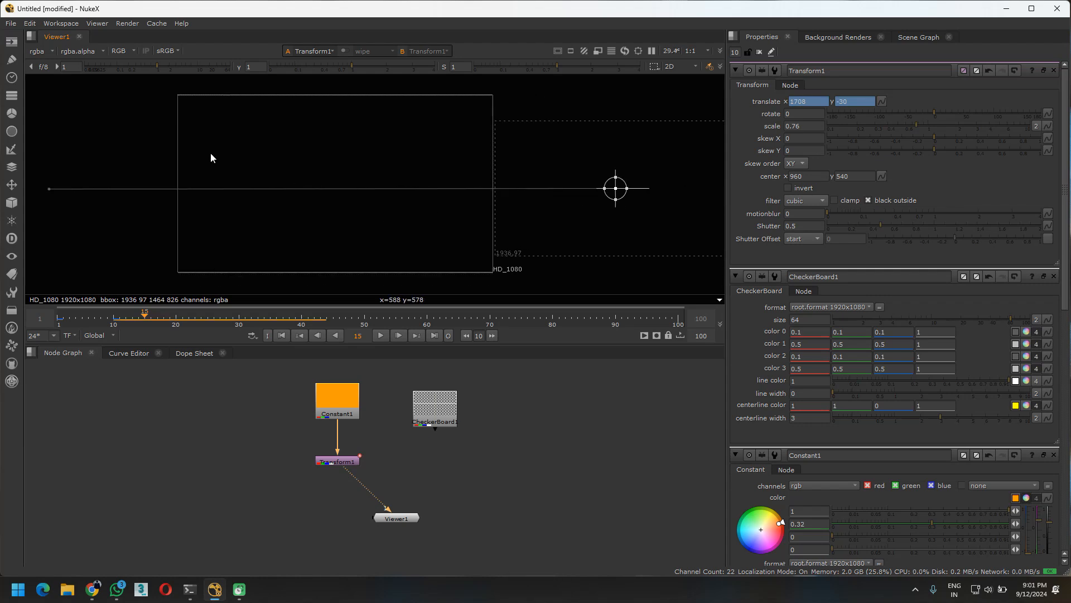
{"action": "scroll", "coordinate": [425, 170], "scroll_direction": "down", "scroll_amount": 1}
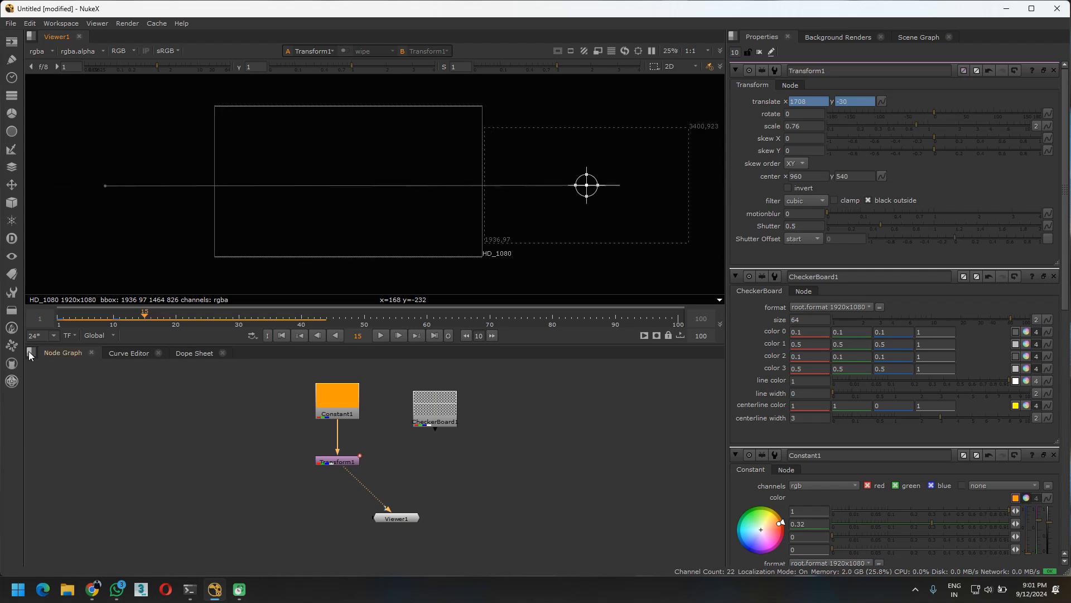
{"action": "left_click", "coordinate": [125, 353]}
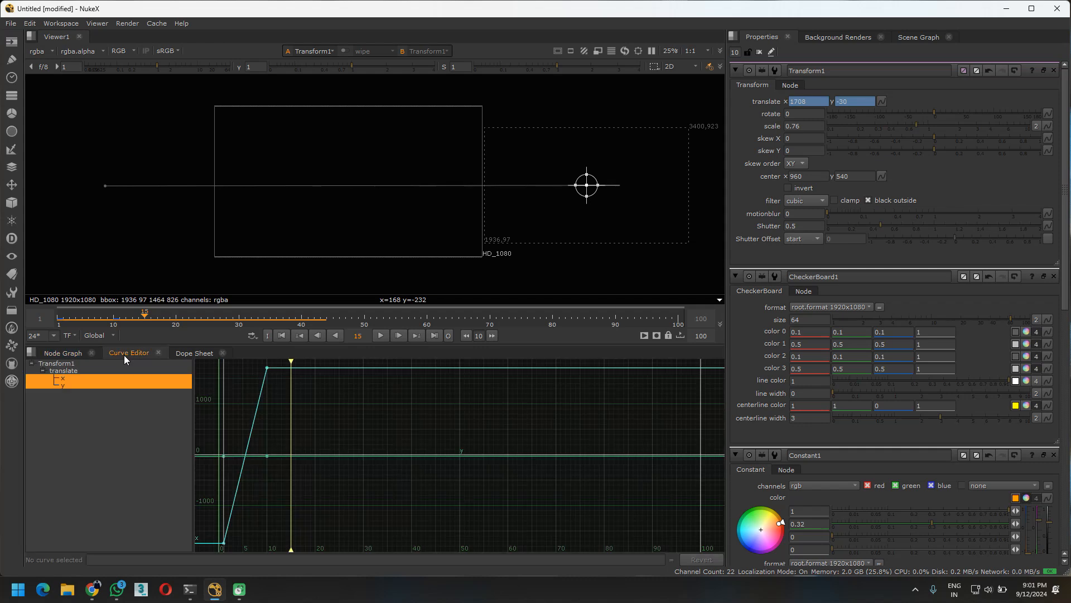
{"action": "left_click", "coordinate": [196, 353]}
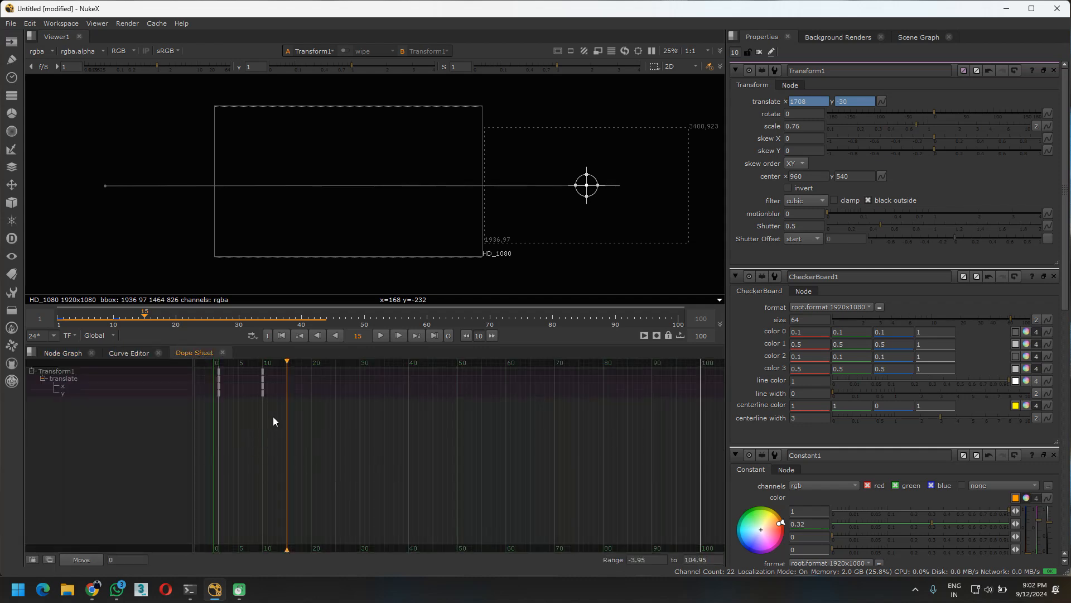
{"action": "left_click_drag", "start_coordinate": [248, 375], "coordinate": [265, 415]}
{"action": "left_click_drag", "start_coordinate": [271, 424], "coordinate": [242, 372]}
{"action": "left_click_drag", "start_coordinate": [277, 423], "coordinate": [506, 372]}
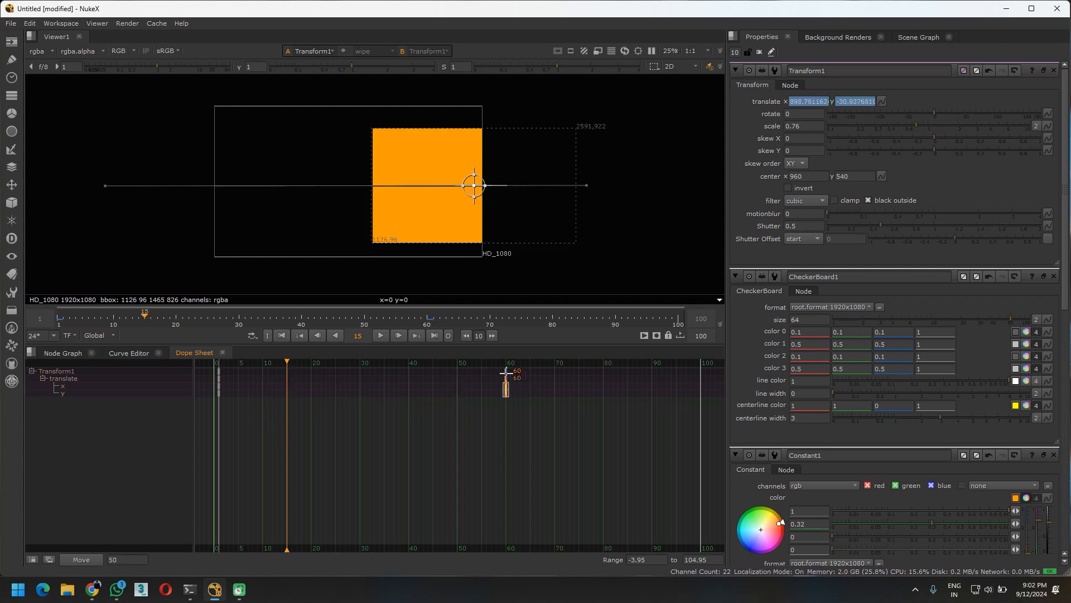
Play the retimed animation several times from its start, with all node properties panels closed
{"action": "left_click_drag", "start_coordinate": [283, 365], "coordinate": [91, 364]}
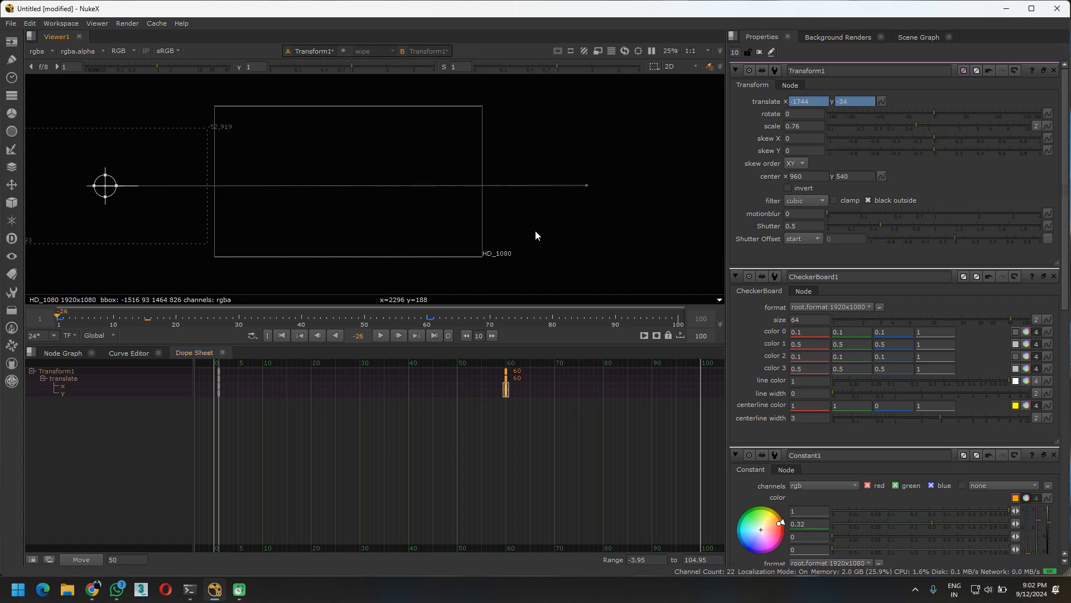
{"action": "key", "text": "l"}
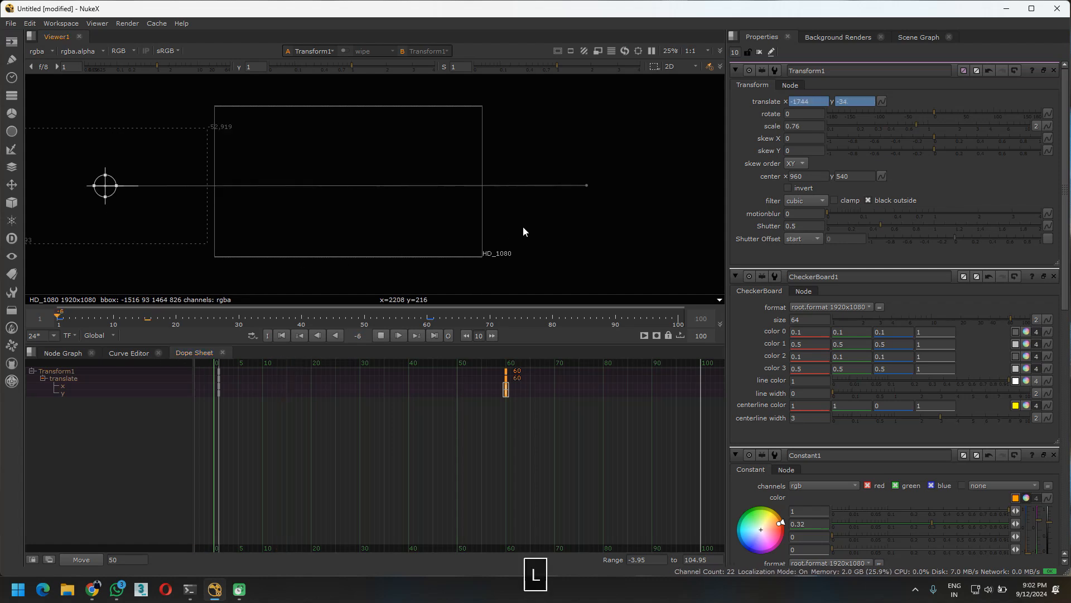
{"action": "left_click", "coordinate": [759, 51]}
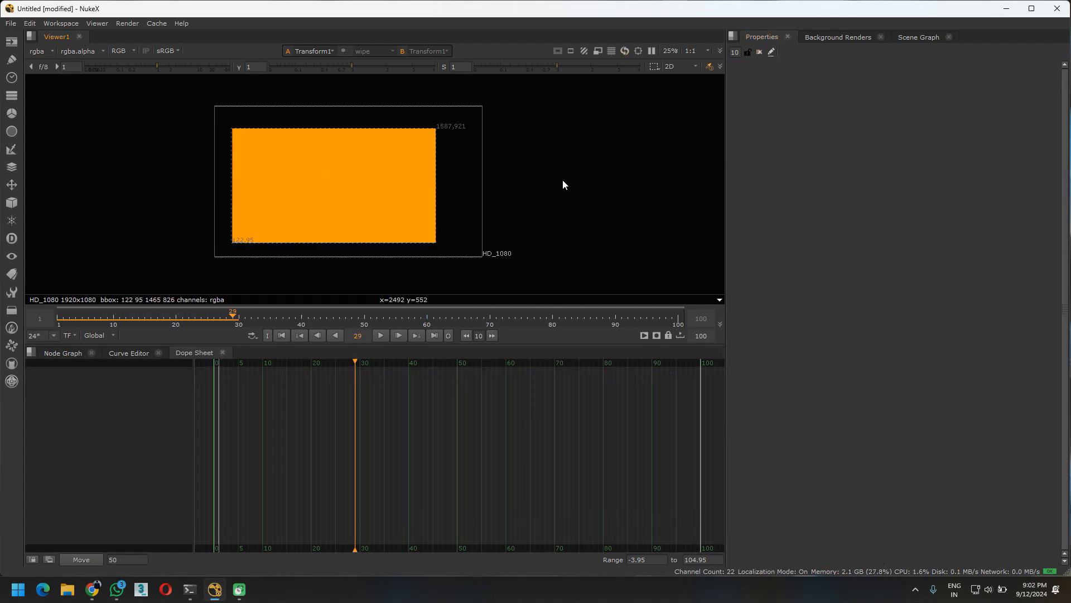
{"action": "key", "text": "l"}
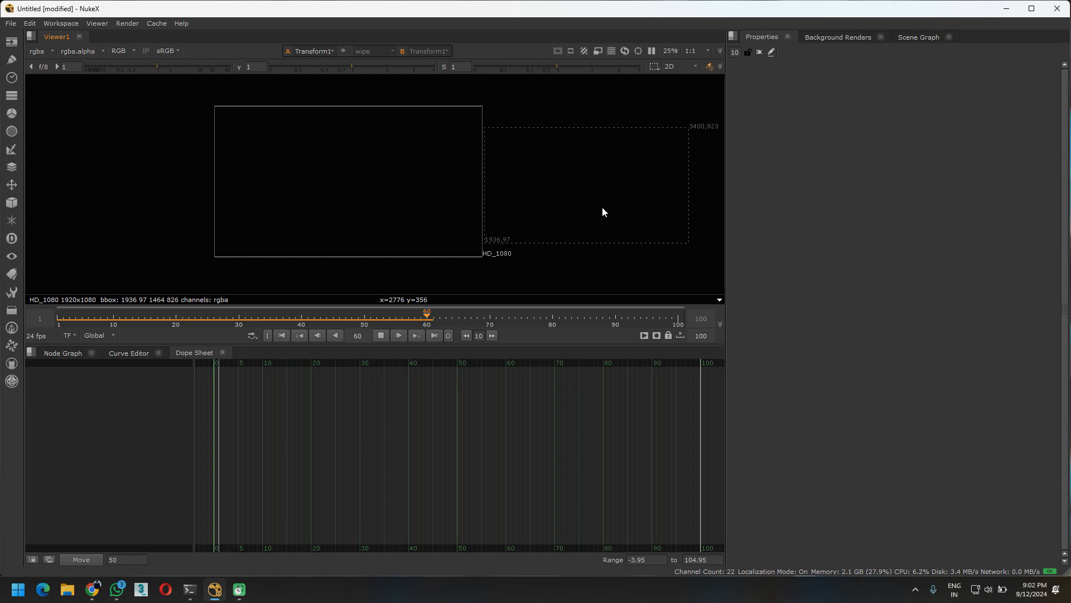
{"action": "key", "text": "l"}
{"action": "left_click_drag", "start_coordinate": [329, 317], "coordinate": [54, 316]}
{"action": "key", "text": "l"}
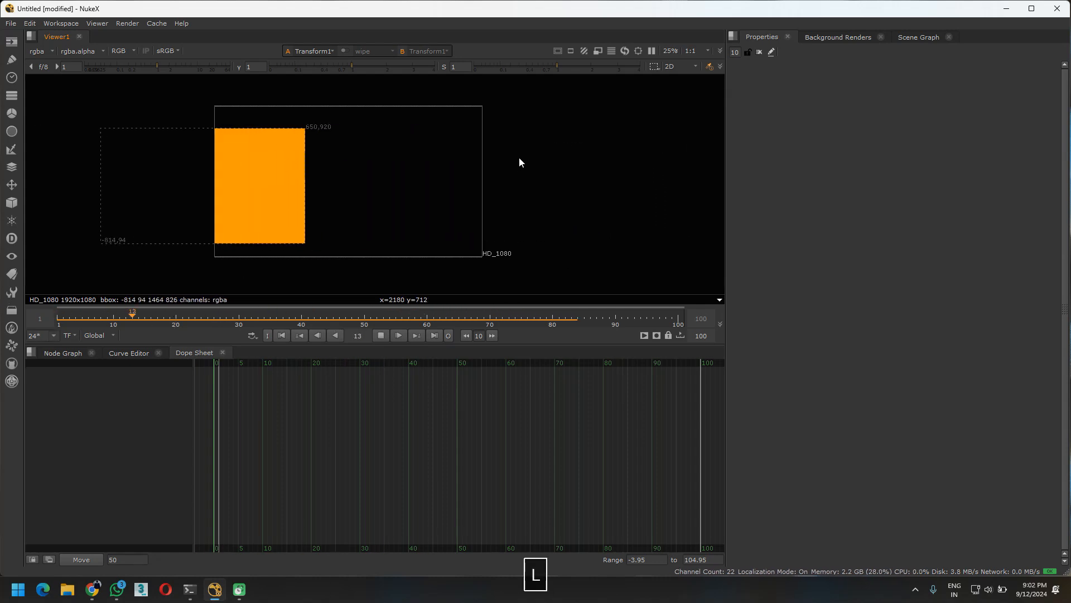
{"action": "key", "text": "l"}
{"action": "left_click_drag", "start_coordinate": [464, 317], "coordinate": [55, 316]}
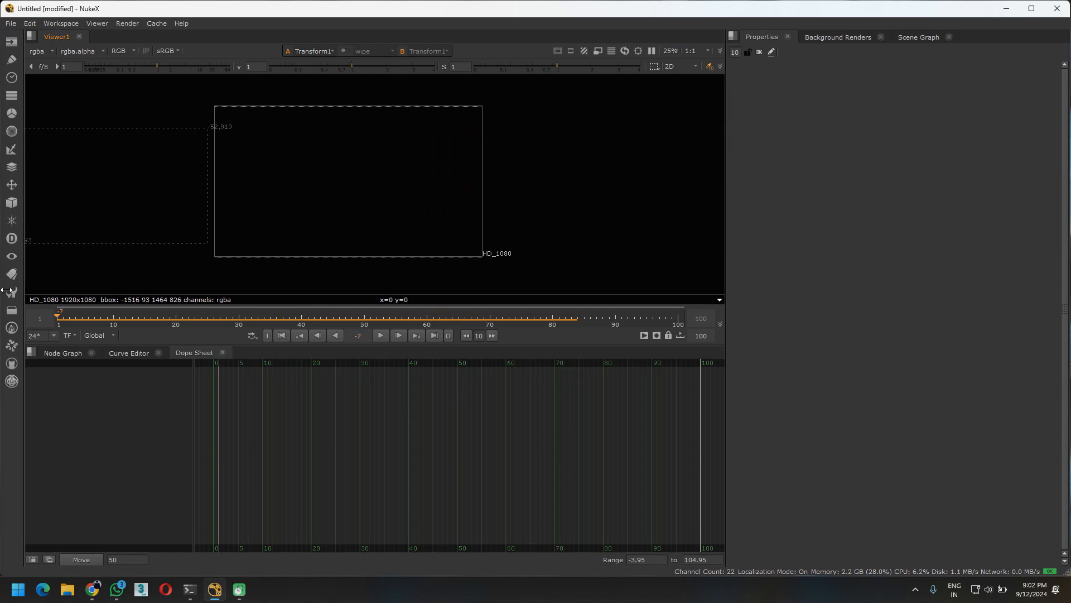
{"action": "key", "text": "l"}
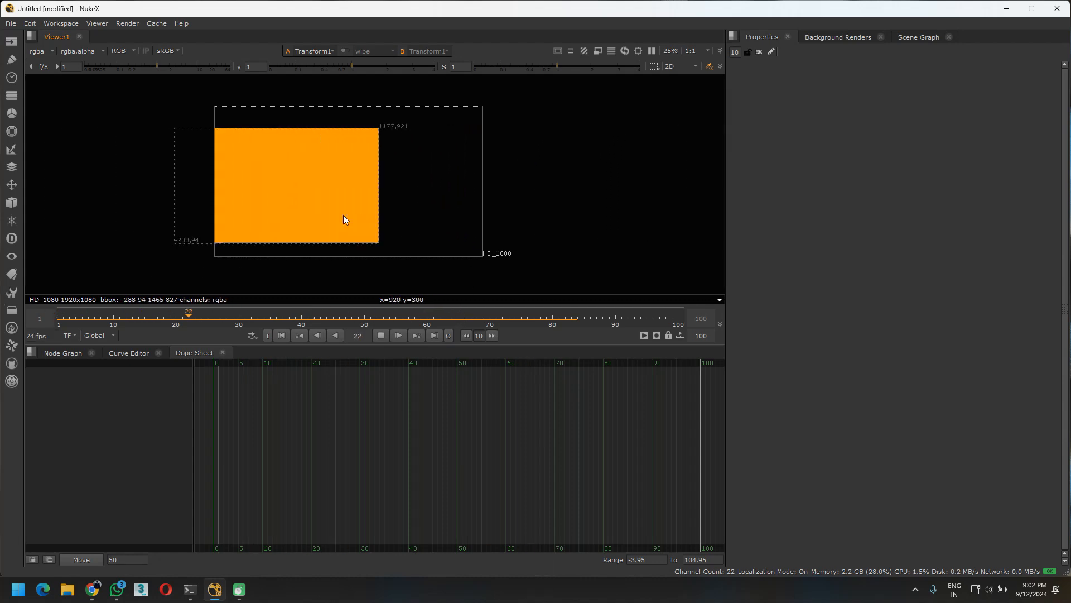
{"action": "key", "text": "l"}
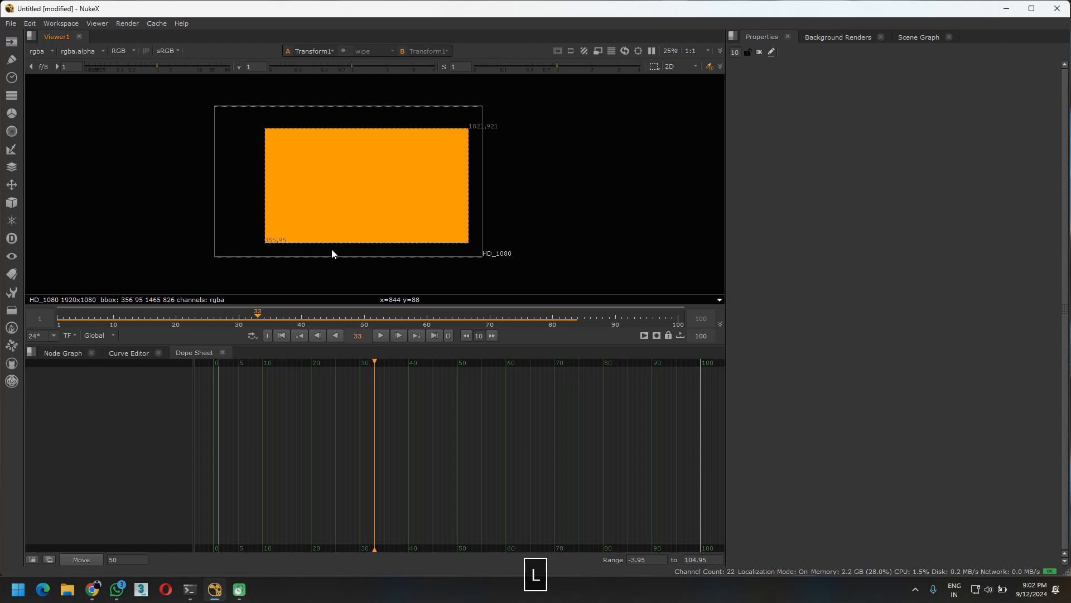
Reopen the Transform node's properties and review its translate keys in the Dope Sheet and Curve Editor
{"action": "left_click", "coordinate": [59, 352]}
{"action": "double_click", "coordinate": [333, 461]}
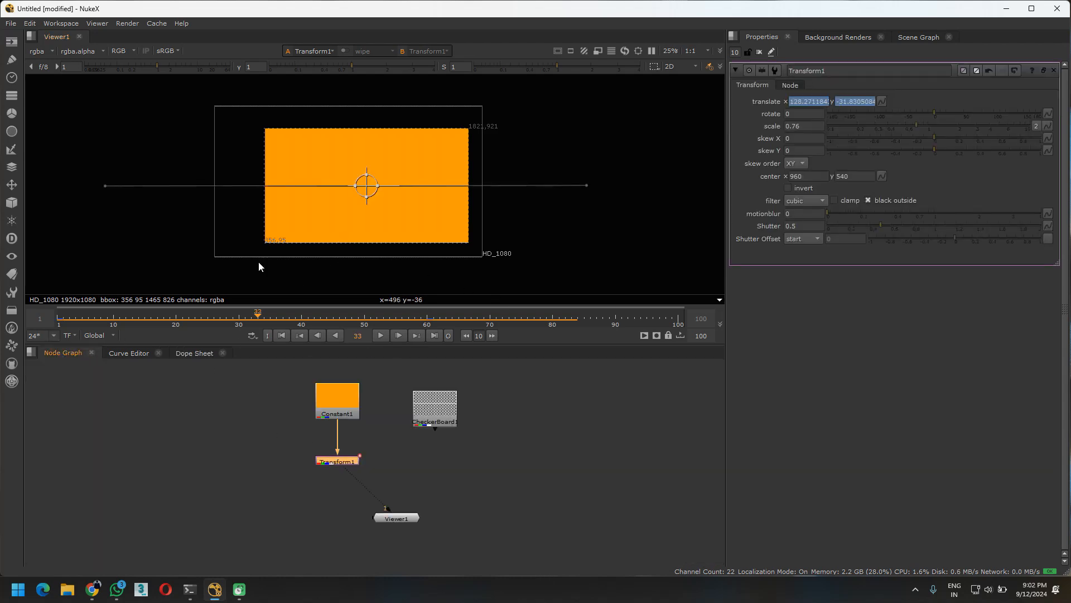
{"action": "left_click", "coordinate": [194, 353]}
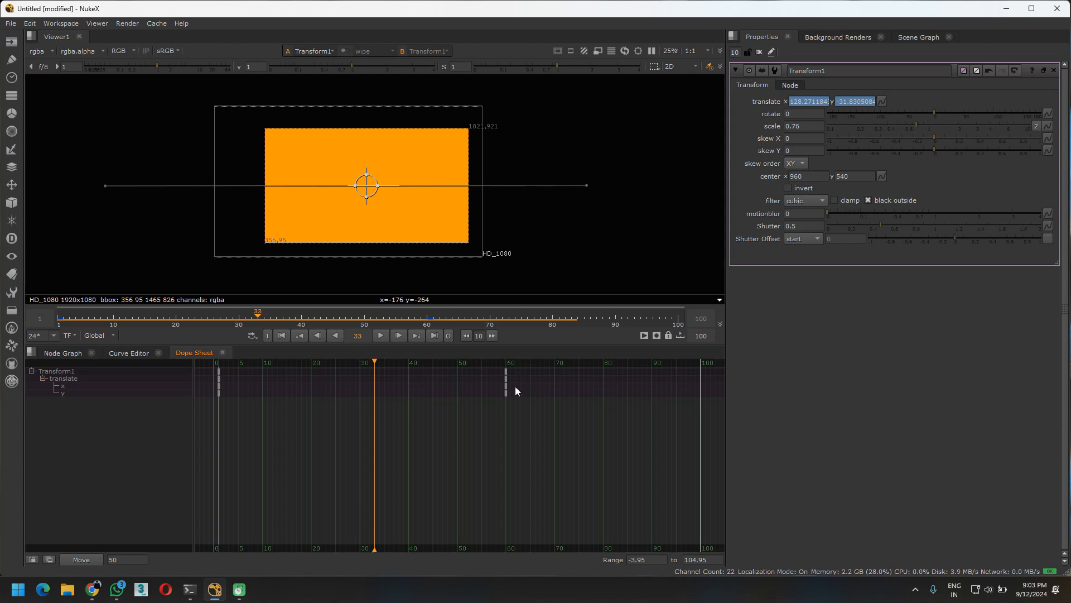
{"action": "left_click", "coordinate": [129, 353]}
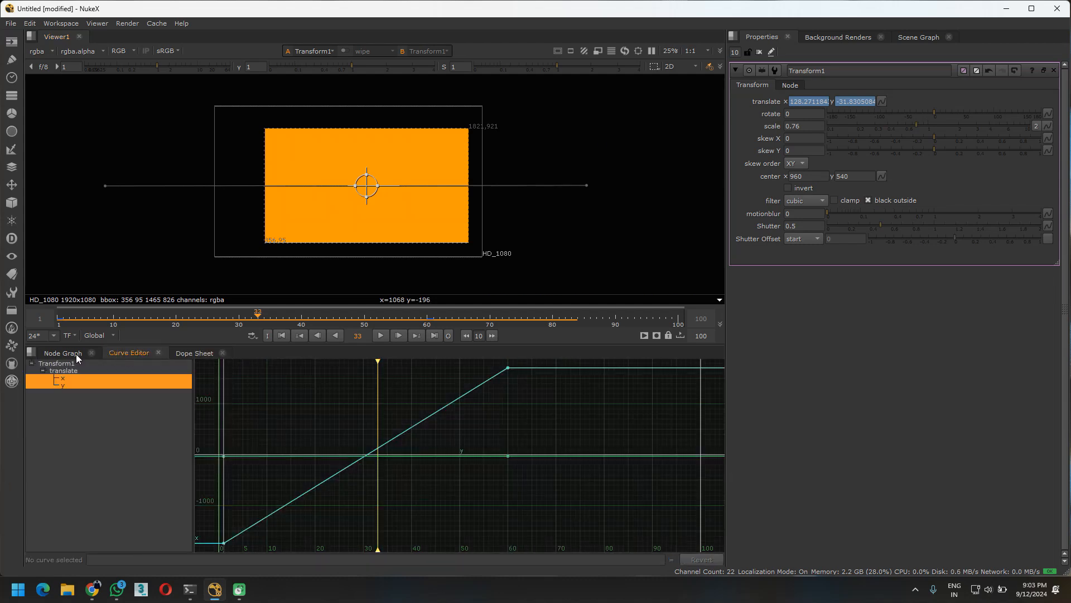
{"action": "left_click", "coordinate": [76, 354]}
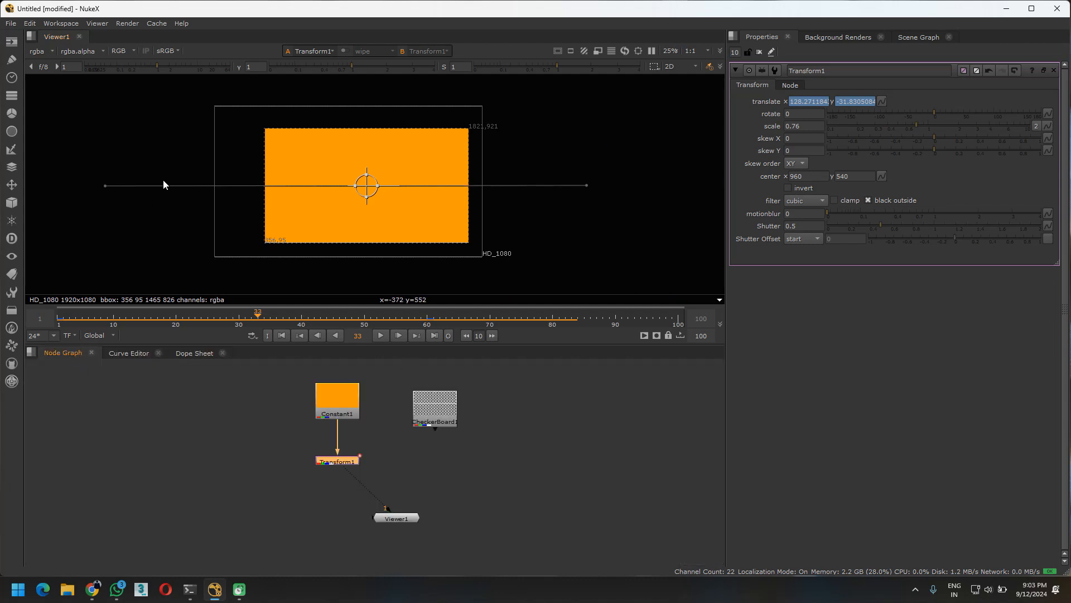
Shape the translate x curve in the Curve Editor by flattening the frame 60 key's tangent and steepening the frame 1 key's tangent
{"action": "left_click", "coordinate": [146, 353]}
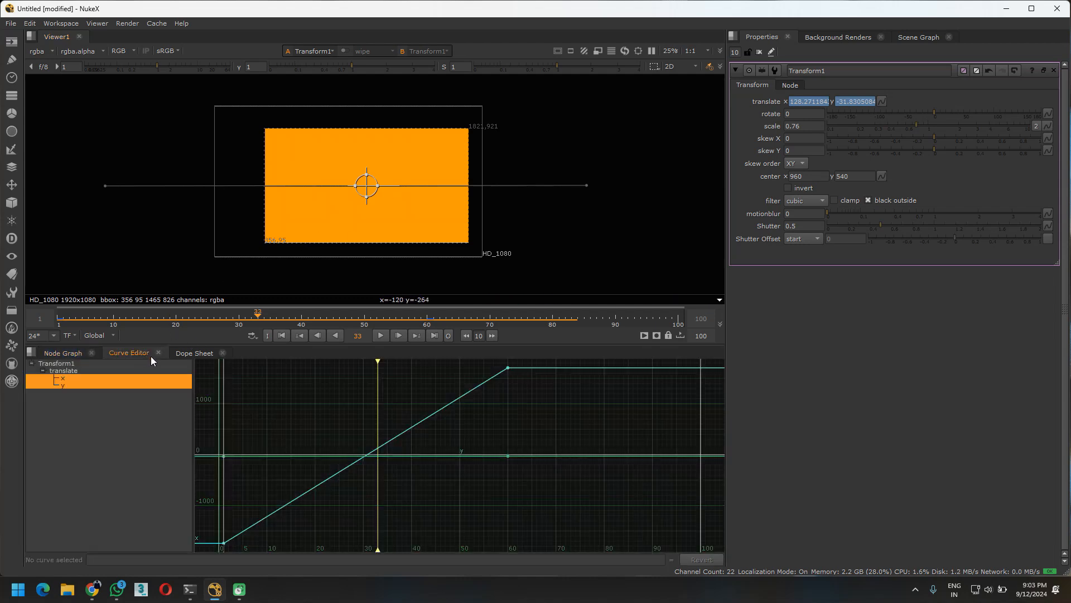
{"action": "left_click", "coordinate": [519, 383]}
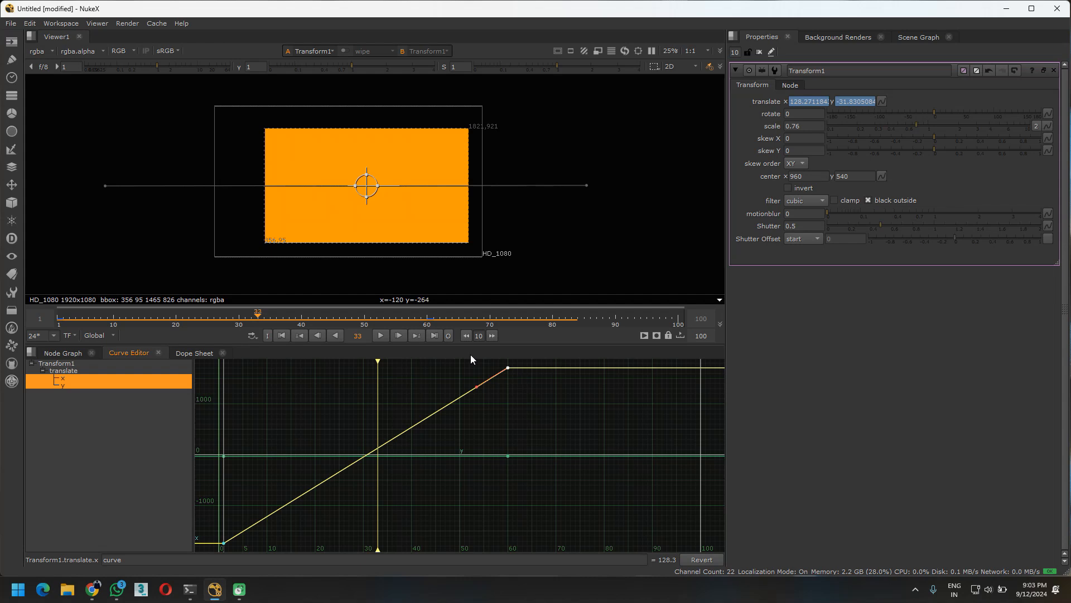
{"action": "scroll", "coordinate": [384, 421], "scroll_direction": "down", "scroll_amount": 3}
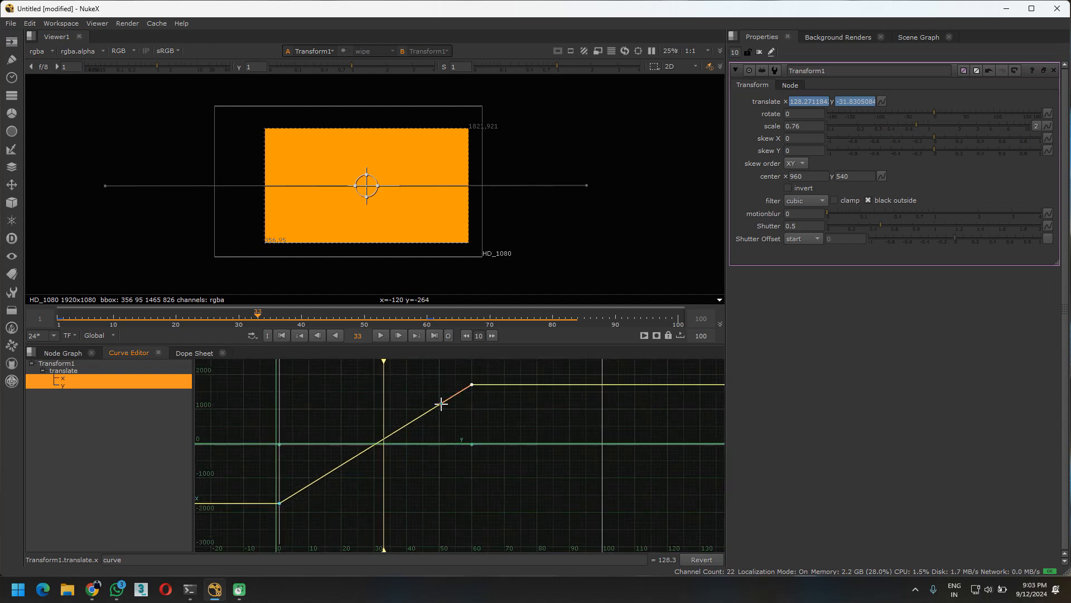
{"action": "left_click_drag", "start_coordinate": [441, 403], "coordinate": [383, 388]}
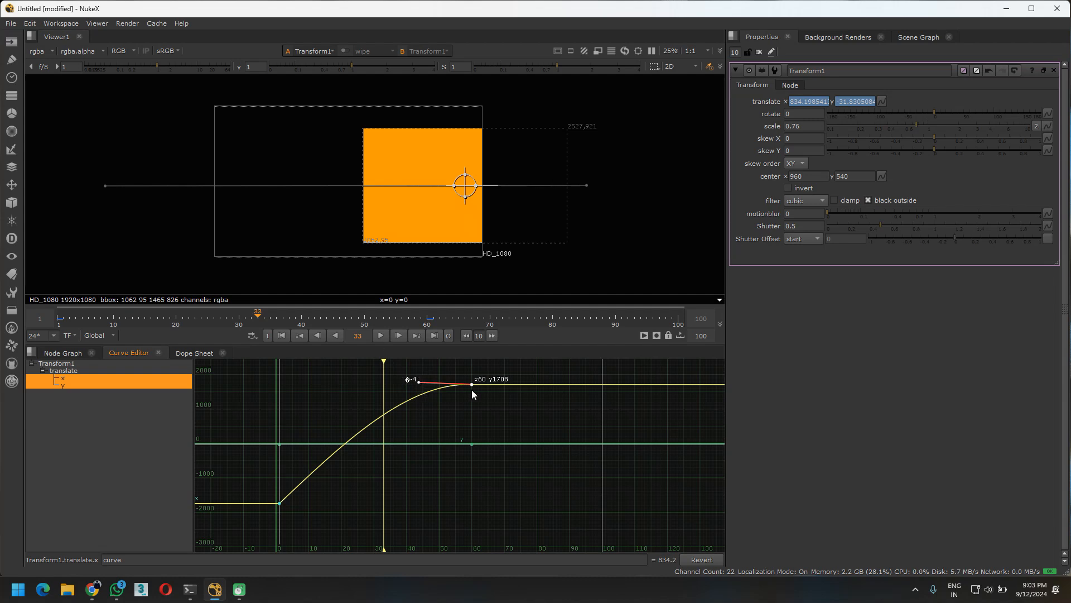
{"action": "left_click", "coordinate": [280, 504]}
{"action": "mouse_move", "coordinate": [299, 485]}
{"action": "left_mouse_down"}
{"action": "mouse_move", "coordinate": [275, 430]}
{"action": "mouse_move", "coordinate": [294, 473]}
{"action": "left_mouse_up"}
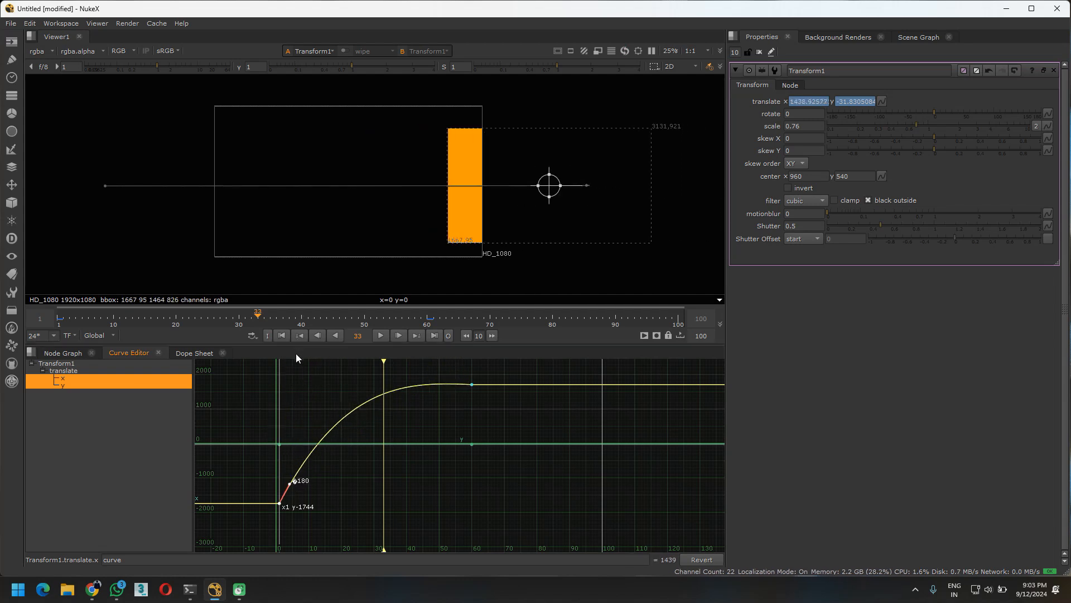
Play the animation with the reshaped translate x curve from its start
{"action": "left_click_drag", "start_coordinate": [204, 318], "coordinate": [3, 305]}
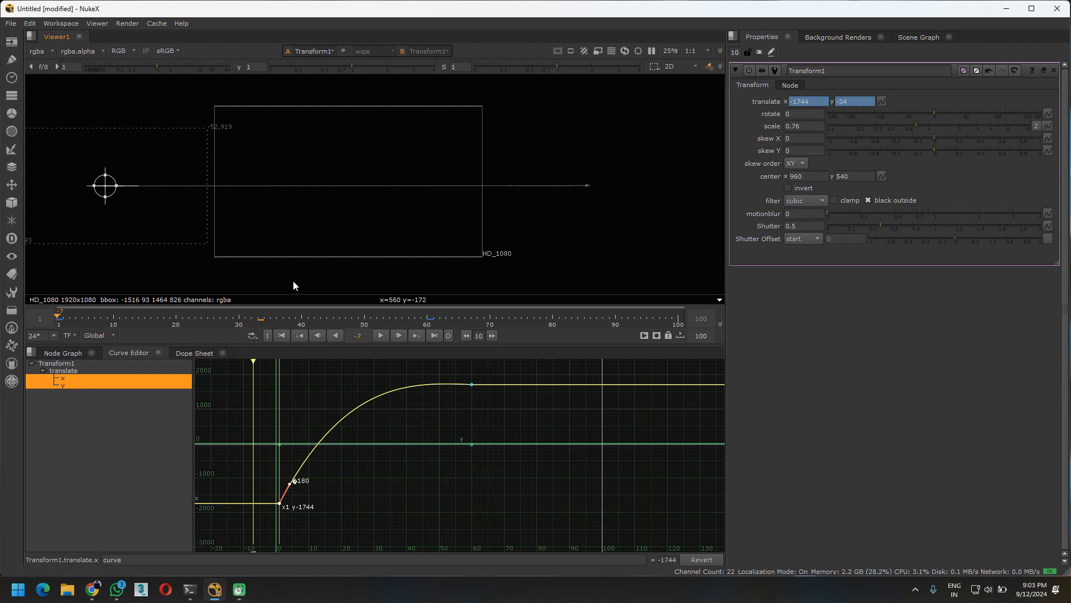
{"action": "key", "text": "space"}
{"action": "left_click", "coordinate": [265, 181]}
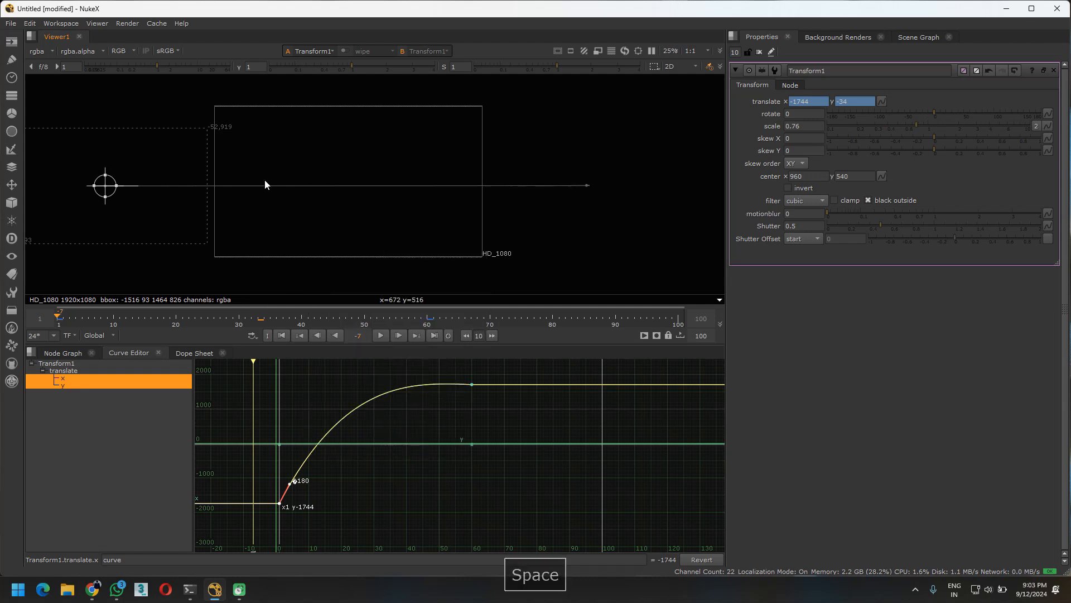
{"action": "key", "text": "l"}
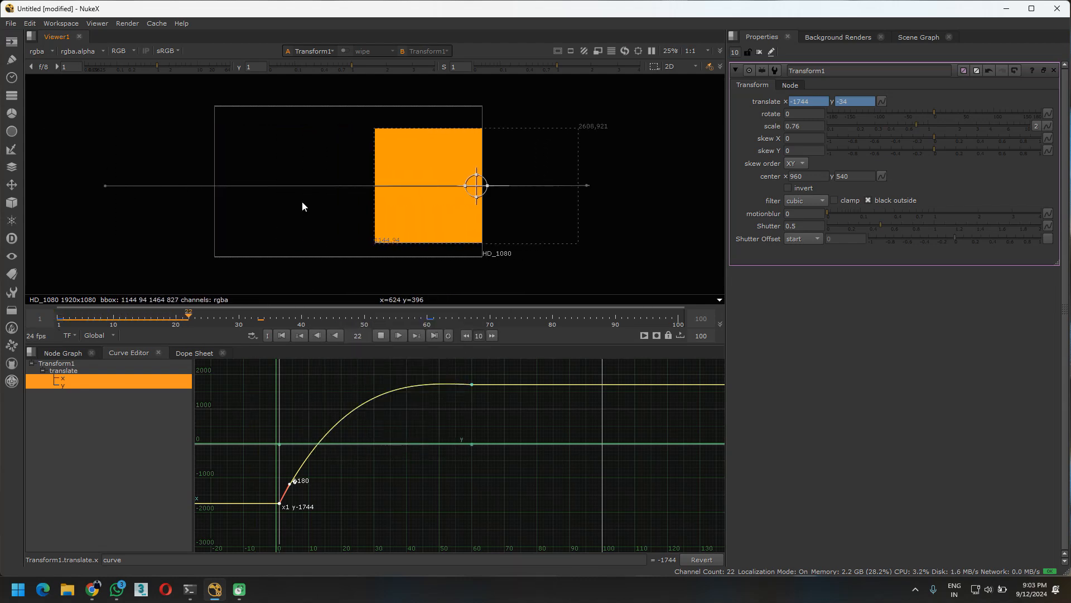
Replay the eased animation, returning the playhead to the first frame between runs
{"action": "key", "text": "l"}
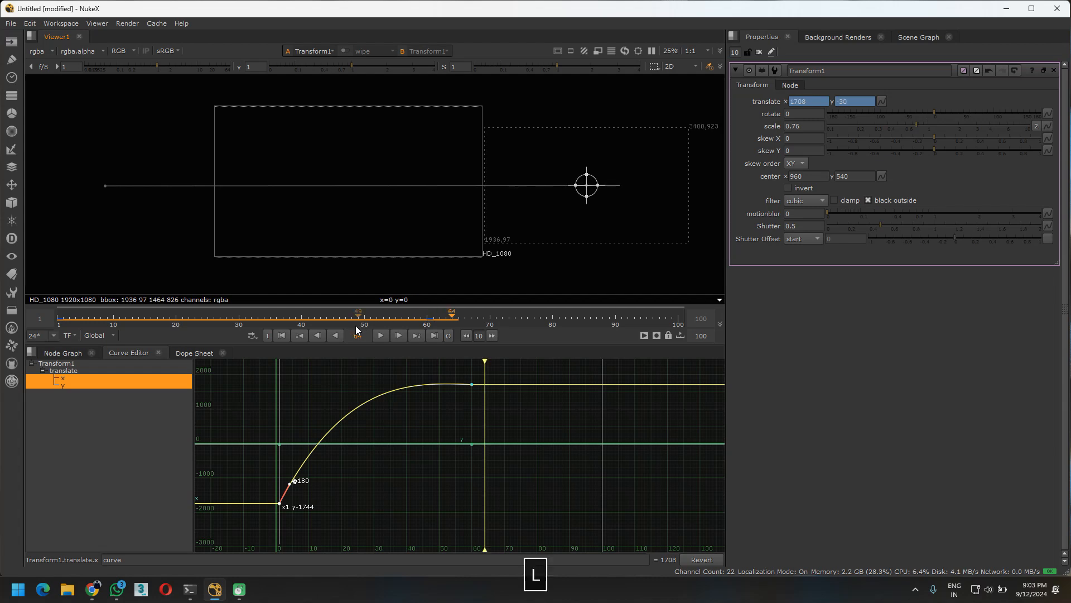
{"action": "left_click_drag", "start_coordinate": [485, 362], "coordinate": [95, 364]}
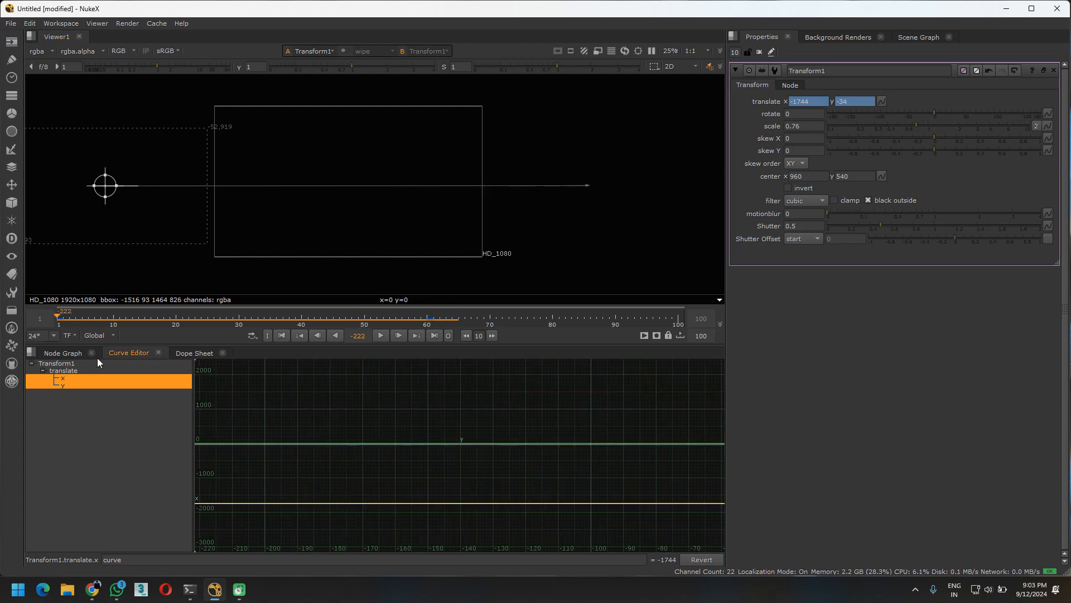
{"action": "key", "text": "l"}
{"action": "left_click", "coordinate": [584, 307]}
{"action": "left_click", "coordinate": [282, 336]}
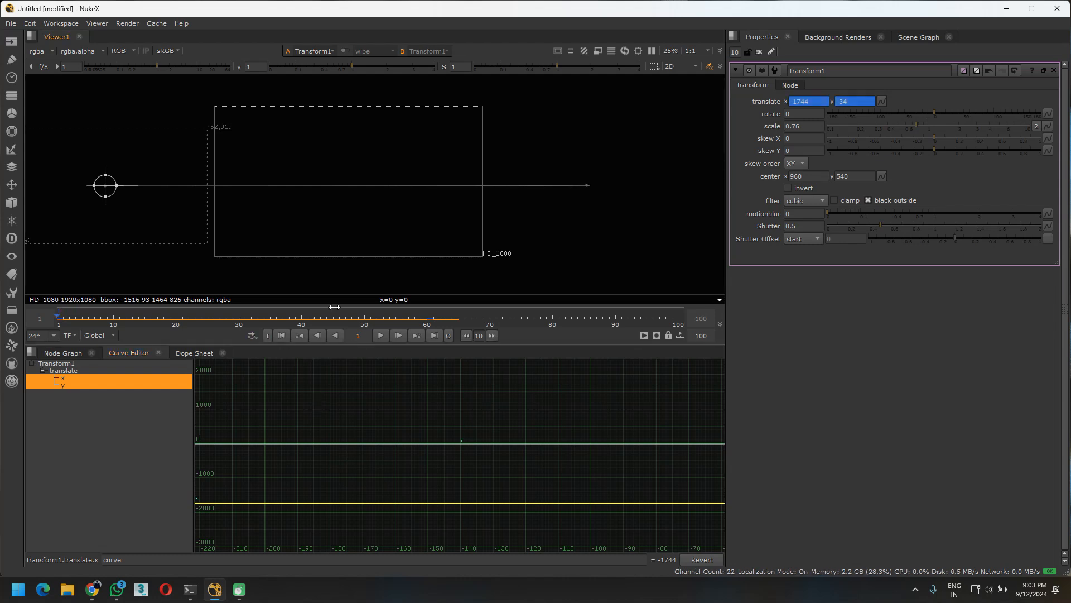
{"action": "key", "text": "l"}
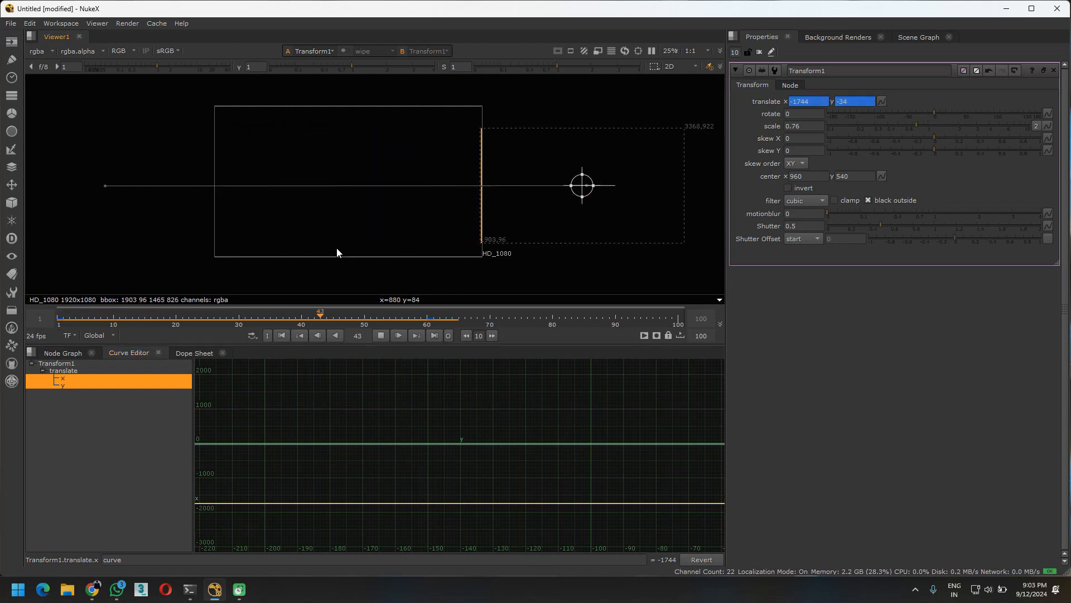
{"action": "key", "text": "l"}
Select the Transform's translate entry in the Curve Editor and frame its x and y curves with both keys in view
{"action": "left_click", "coordinate": [78, 371]}
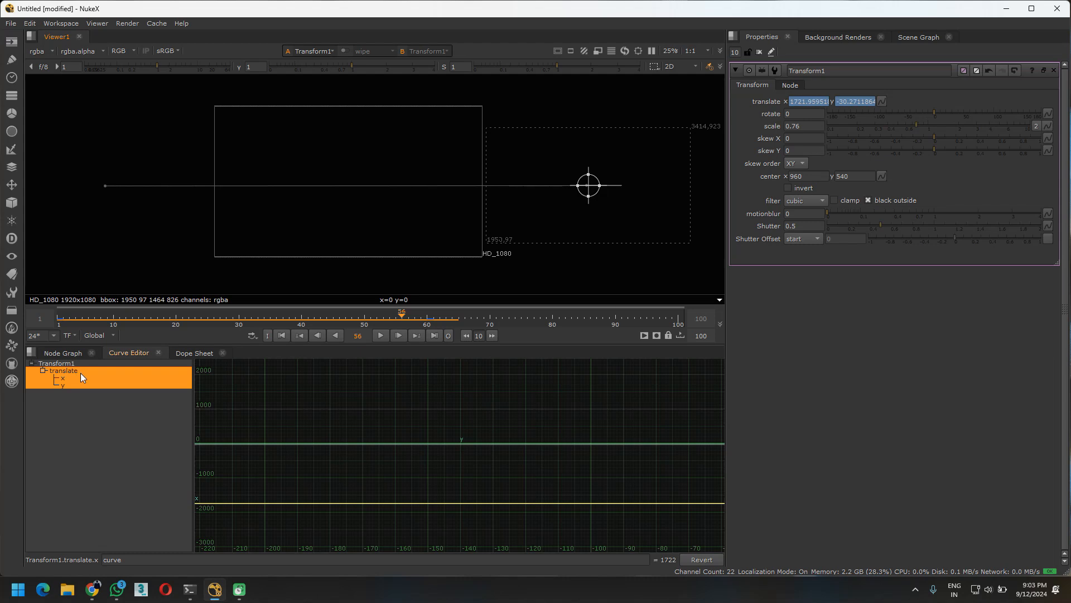
{"action": "scroll", "coordinate": [419, 440], "scroll_direction": "down", "scroll_amount": 3}
{"action": "scroll", "coordinate": [419, 435], "scroll_direction": "down", "scroll_amount": 5}
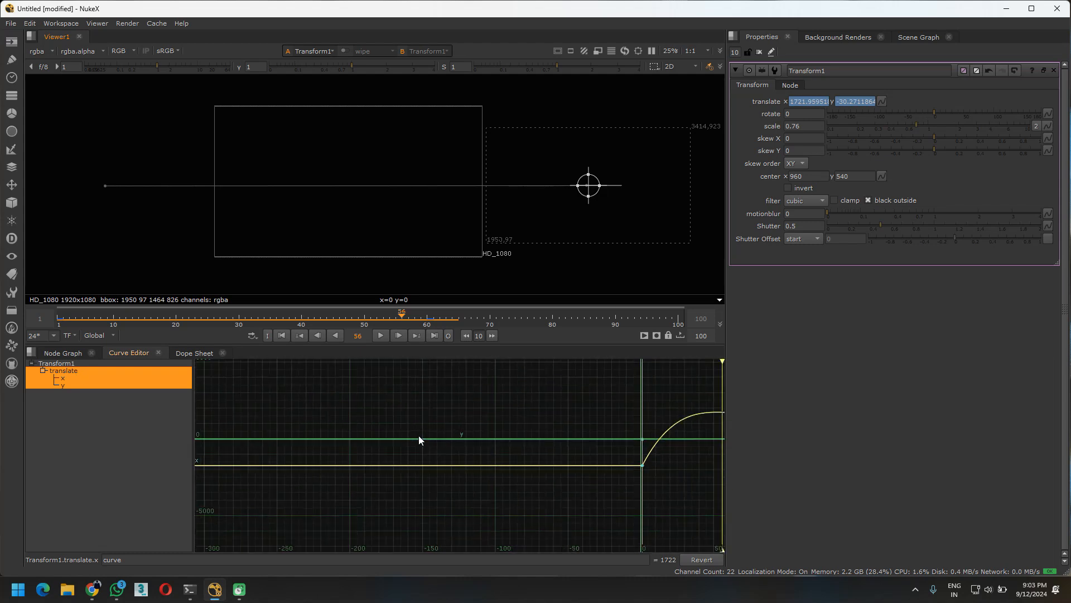
{"action": "scroll", "coordinate": [674, 453], "scroll_direction": "up", "scroll_amount": 2}
{"action": "middle_click_drag", "start_coordinate": [574, 423], "coordinate": [422, 445]}
{"action": "scroll", "coordinate": [524, 458], "scroll_direction": "up", "scroll_amount": 2}
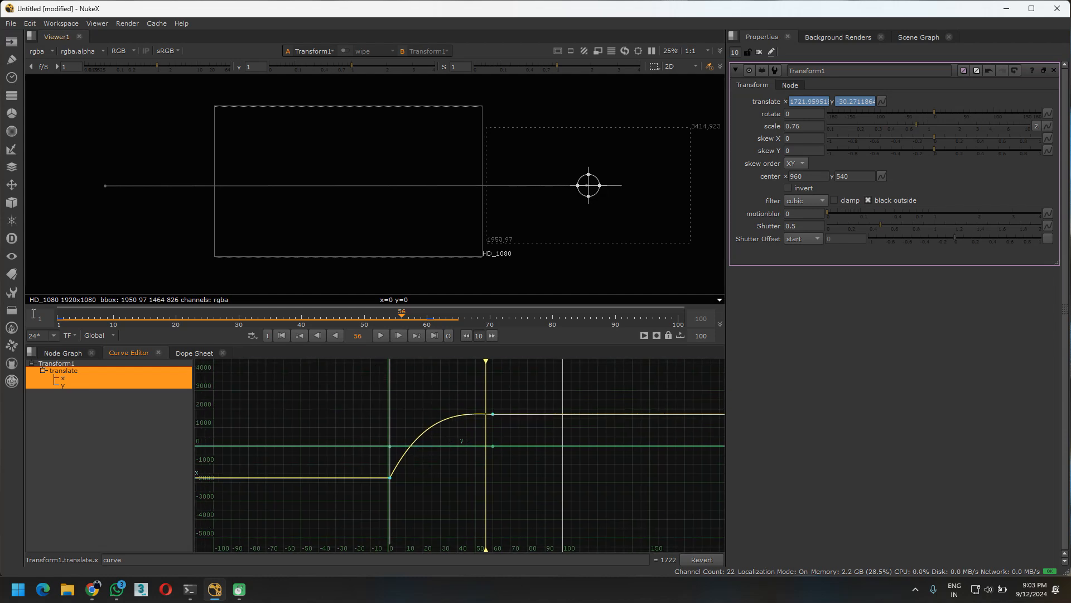
Compare the Dope Sheet, Curve Editor and Node Graph, finishing on the translate keys in the Dope Sheet
{"action": "left_click", "coordinate": [195, 353]}
{"action": "left_click", "coordinate": [129, 352]}
{"action": "left_click", "coordinate": [79, 353]}
{"action": "left_click", "coordinate": [478, 473]}
{"action": "left_click", "coordinate": [345, 463]}
{"action": "left_click", "coordinate": [196, 352]}
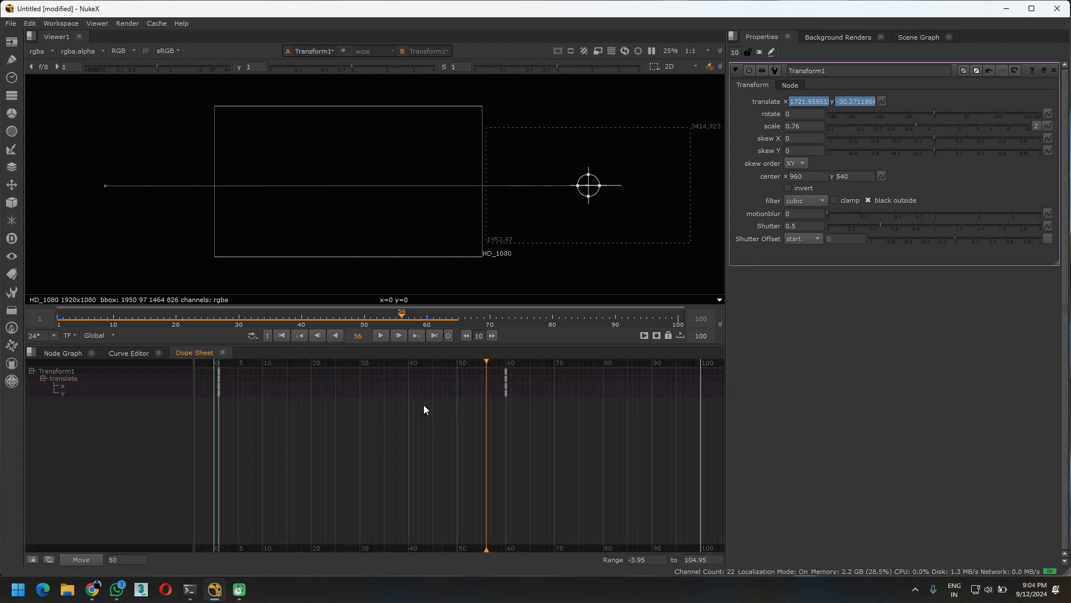
Maximize the Viewer and play the Transform animation from frame 1, repeating the playback once
{"action": "left_click_drag", "start_coordinate": [401, 319], "coordinate": [11, 323]}
{"action": "left_click", "coordinate": [280, 335]}
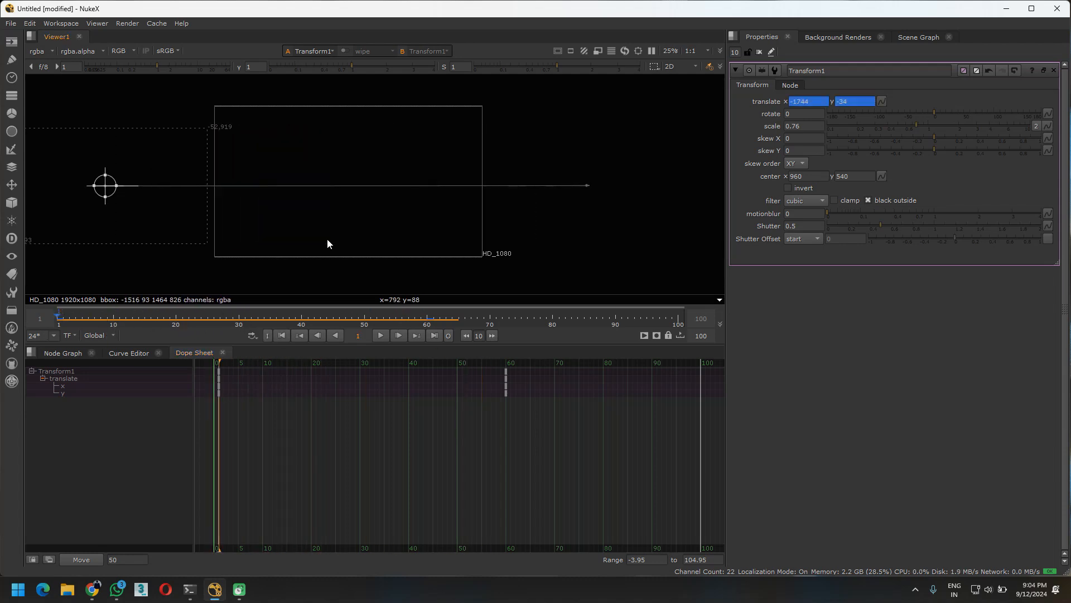
{"action": "key", "text": "space"}
{"action": "scroll", "coordinate": [500, 312], "scroll_direction": "up", "scroll_amount": 2}
{"action": "middle_click_drag", "start_coordinate": [443, 342], "coordinate": [602, 277]}
{"action": "key", "text": "l"}
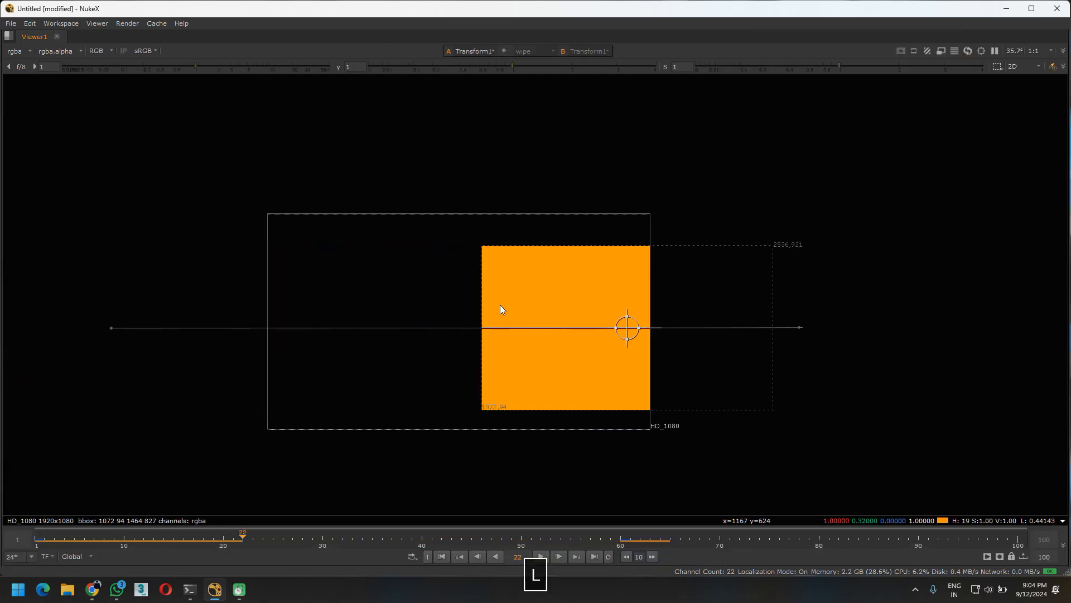
{"action": "middle_click_drag", "start_coordinate": [482, 317], "coordinate": [655, 301]}
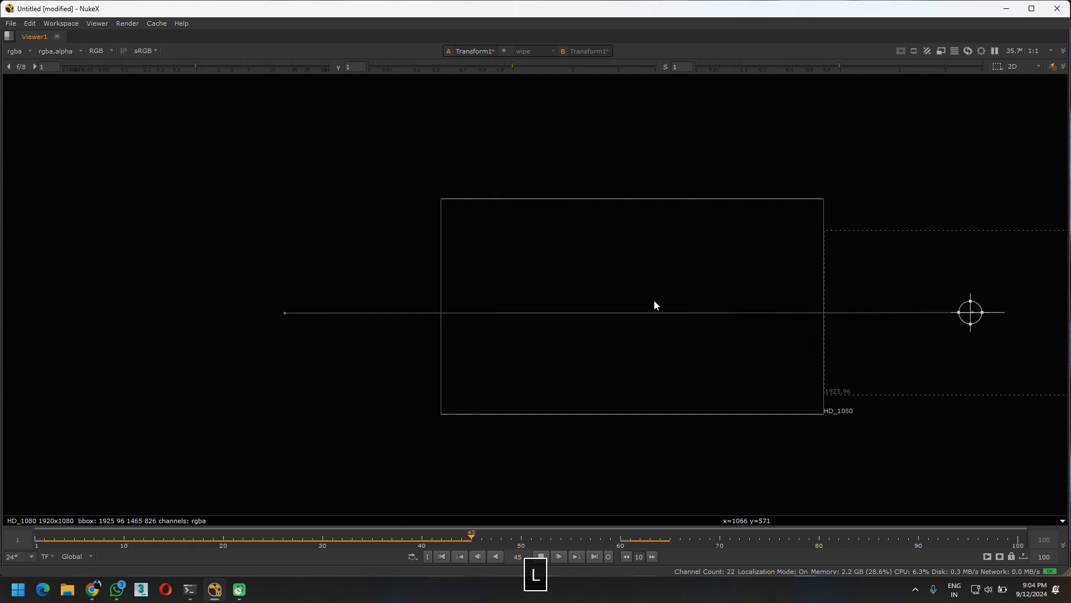
{"action": "left_click_drag", "start_coordinate": [623, 541], "coordinate": [35, 539]}
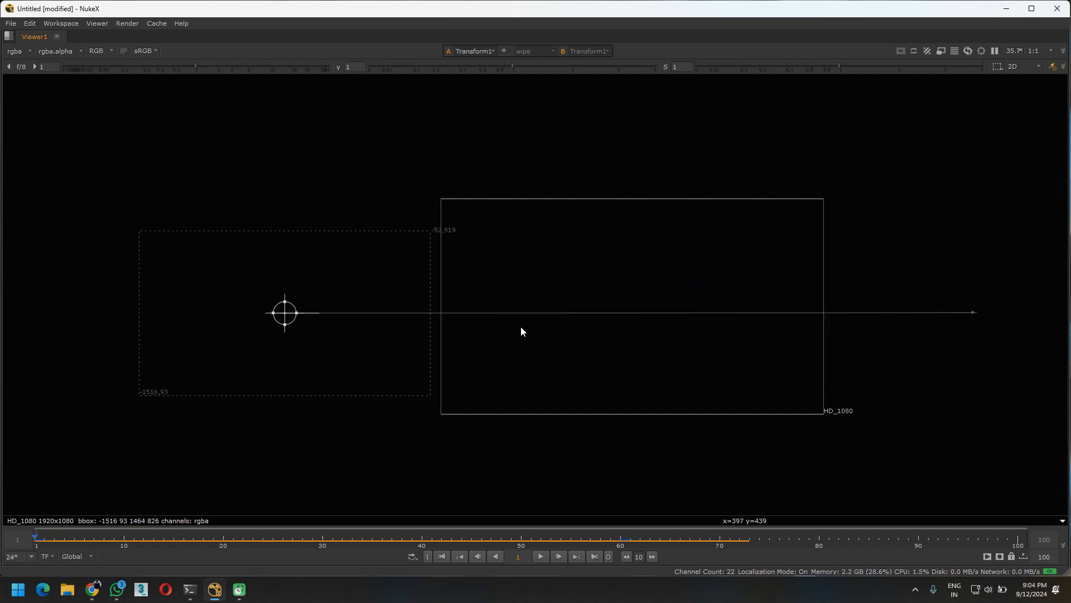
{"action": "key", "text": "l"}
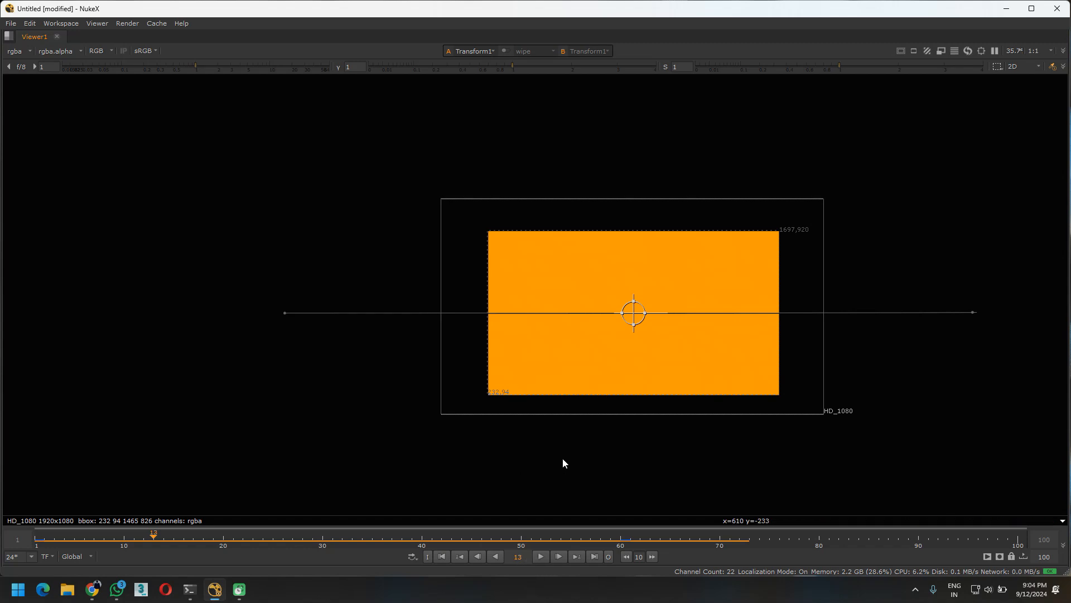
Restore the multi-pane workspace from the maximized Viewer and fit the whole motion path in the Viewer
{"action": "key", "text": "space"}
{"action": "key", "text": "space"}
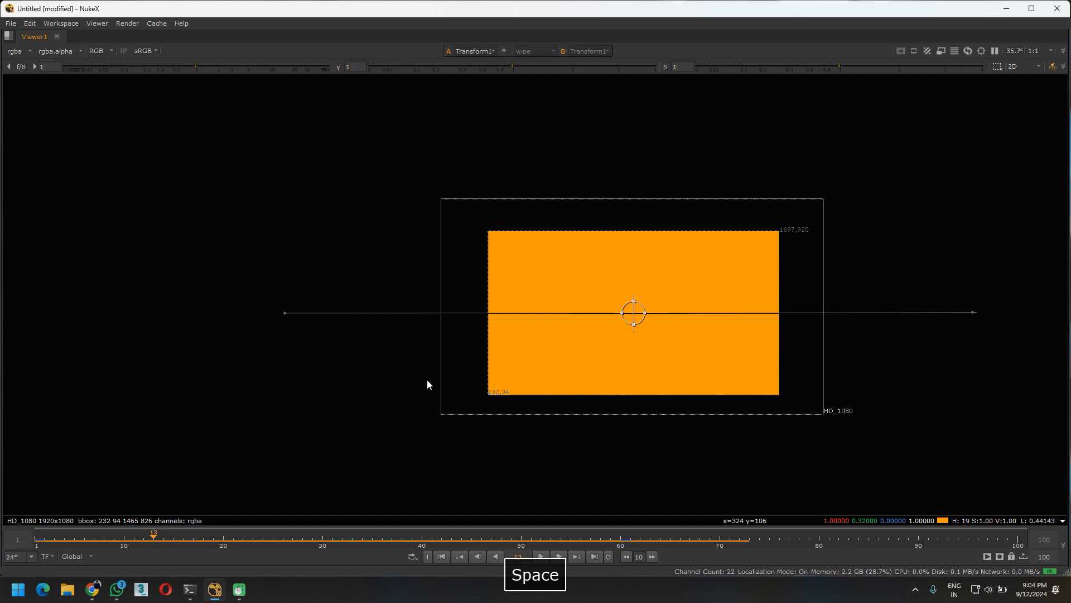
{"action": "key", "text": "space"}
{"action": "key", "text": "space"}
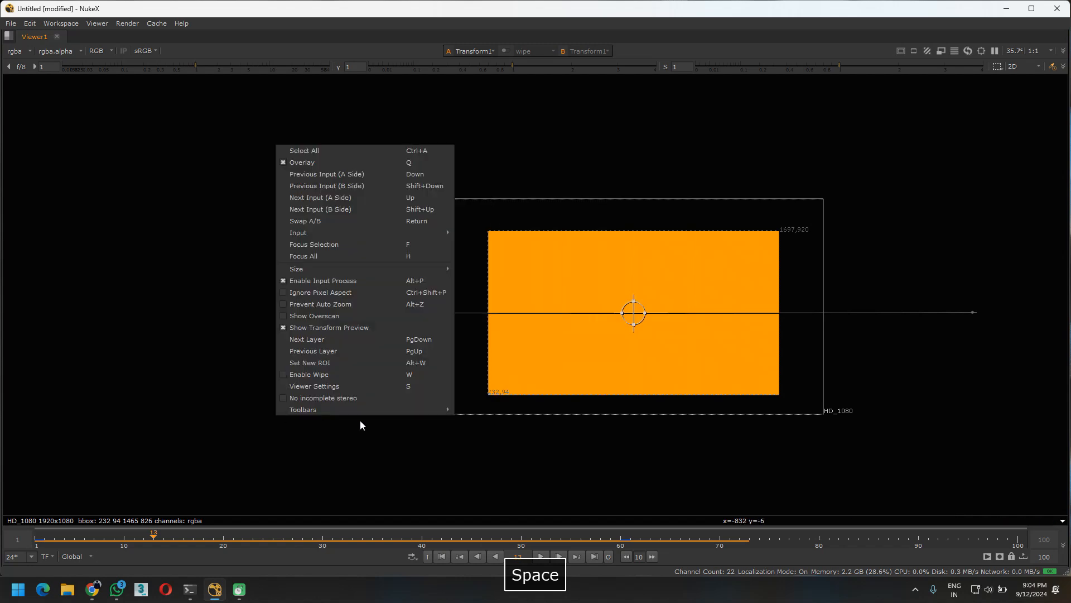
{"action": "key", "text": "space"}
{"action": "middle_click_drag", "start_coordinate": [403, 205], "coordinate": [174, 274]}
{"action": "scroll", "coordinate": [361, 223], "scroll_direction": "down", "scroll_amount": 3}
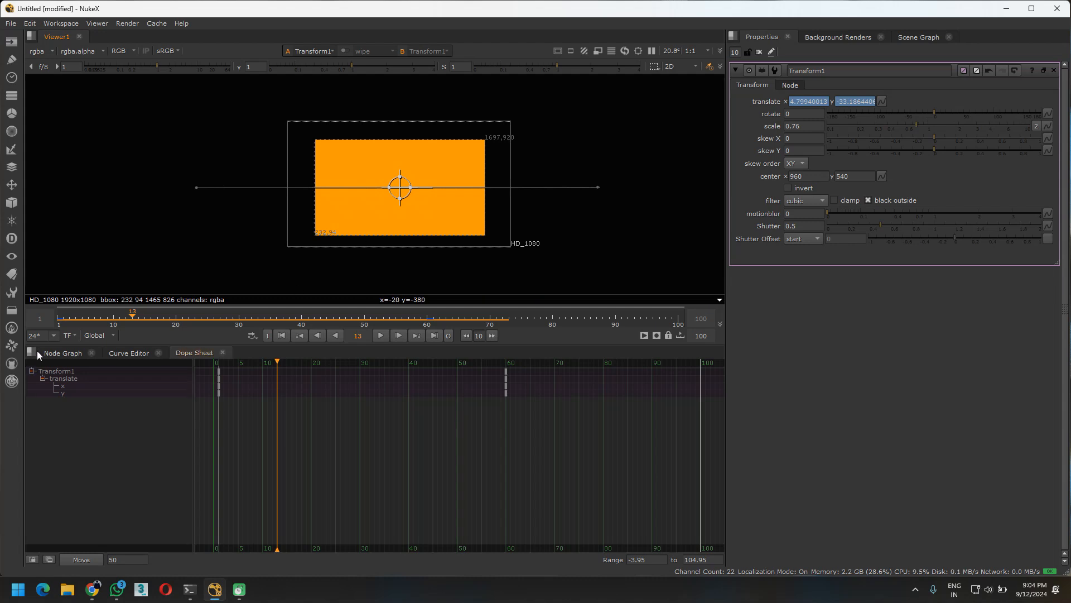
Show the Node Graph and set the Transform node's motionblur to 0.16
{"action": "left_click", "coordinate": [62, 353]}
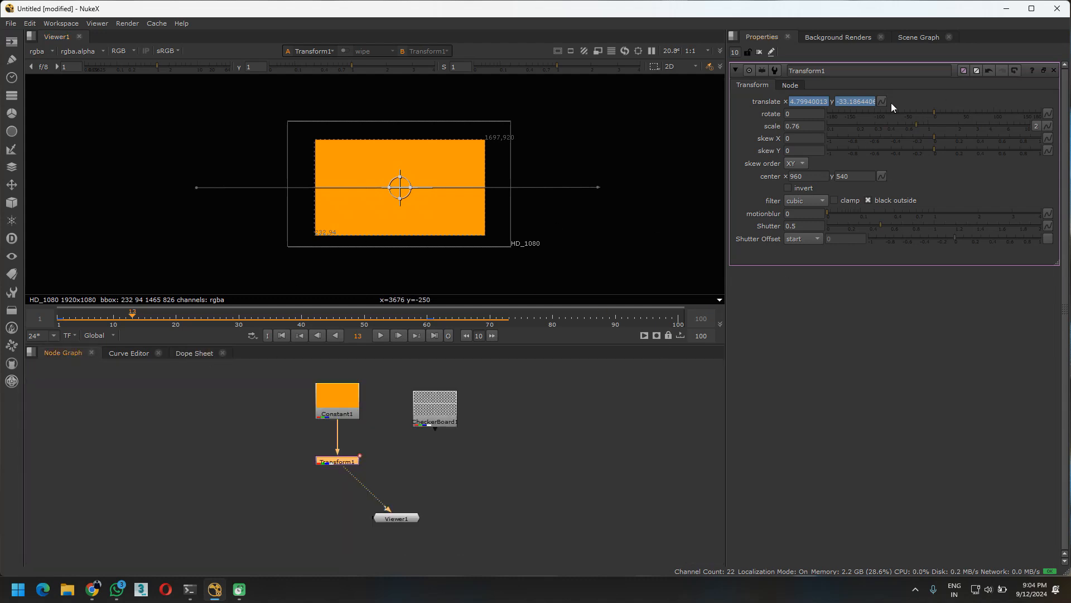
{"action": "left_click_drag", "start_coordinate": [830, 213], "coordinate": [869, 210]}
{"action": "left_click", "coordinate": [613, 395]}
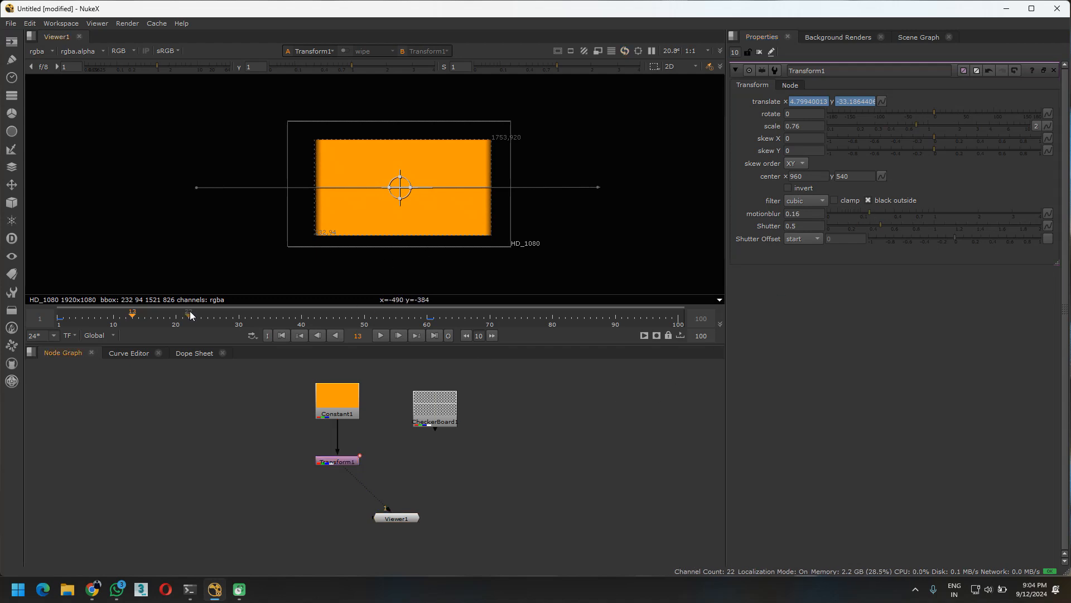
Close all node properties panels and play the motion-blurred animation
{"action": "left_click", "coordinate": [759, 52]}
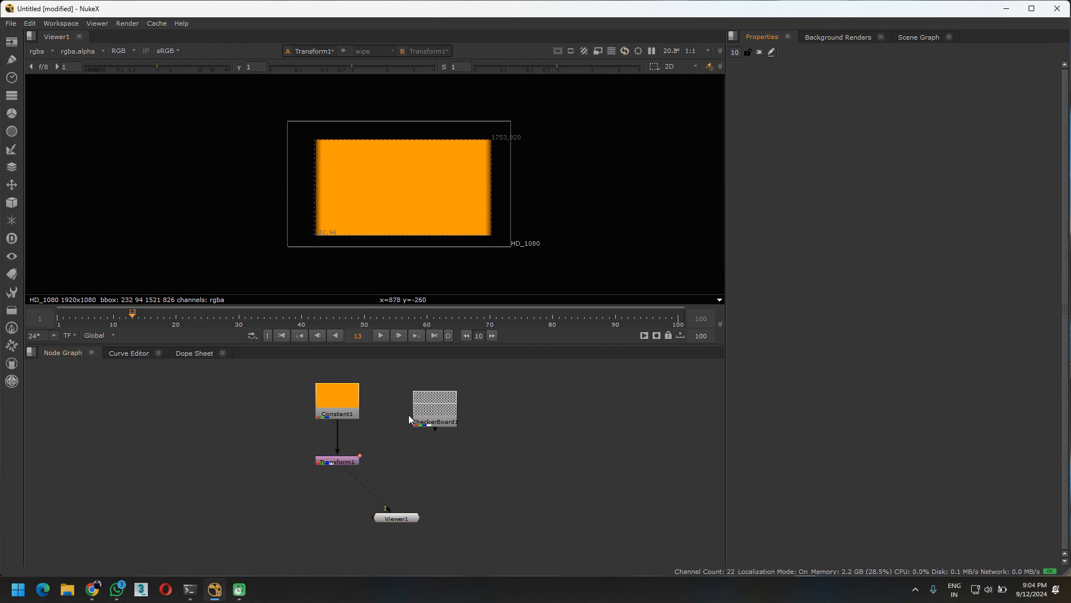
{"action": "key", "text": "l"}
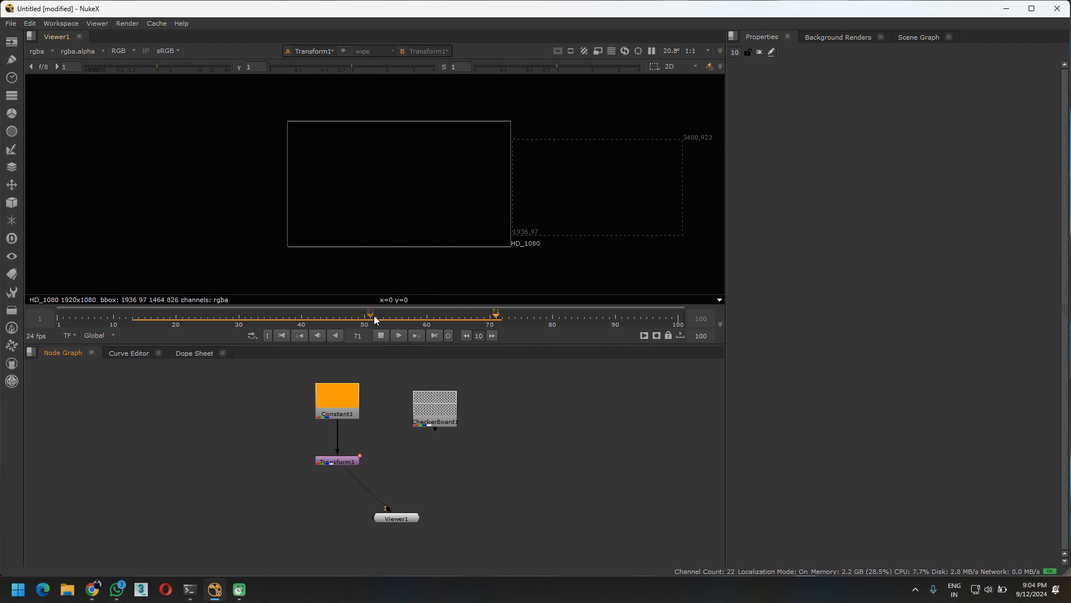
{"action": "key", "text": "l"}
{"action": "mouse_move", "coordinate": [424, 317]}
{"action": "left_mouse_down"}
{"action": "mouse_move", "coordinate": [108, 319]}
{"action": "mouse_move", "coordinate": [477, 324]}
{"action": "mouse_move", "coordinate": [409, 318]}
{"action": "left_mouse_up"}
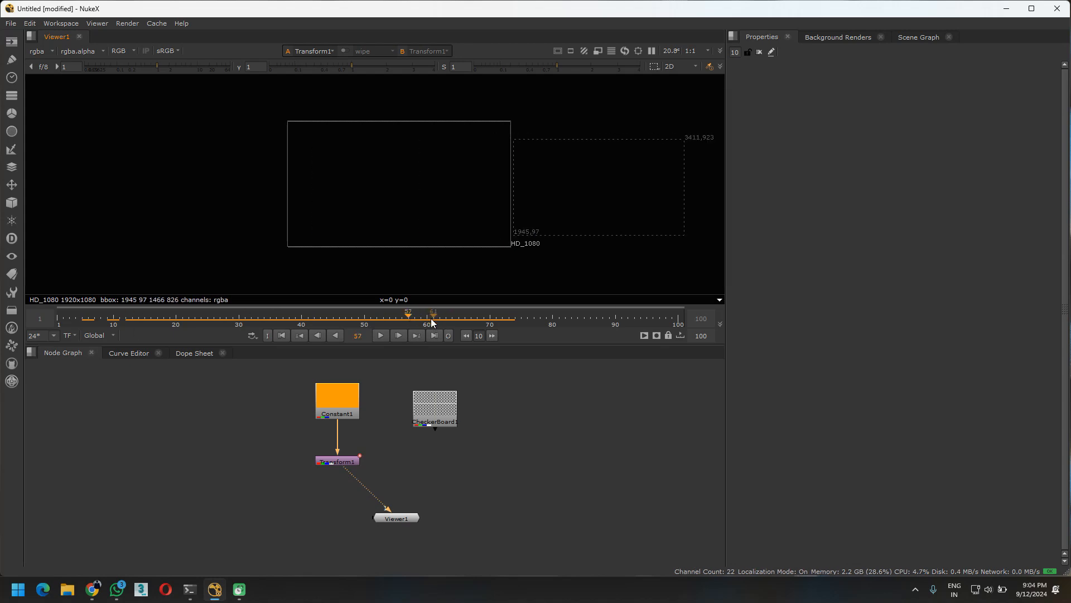
Limit the timeline to the visible range ending at frame 60 and play the animation within it
{"action": "middle_click_drag", "start_coordinate": [428, 320], "coordinate": [332, 321]}
{"action": "middle_click_drag", "start_coordinate": [245, 322], "coordinate": [58, 319]}
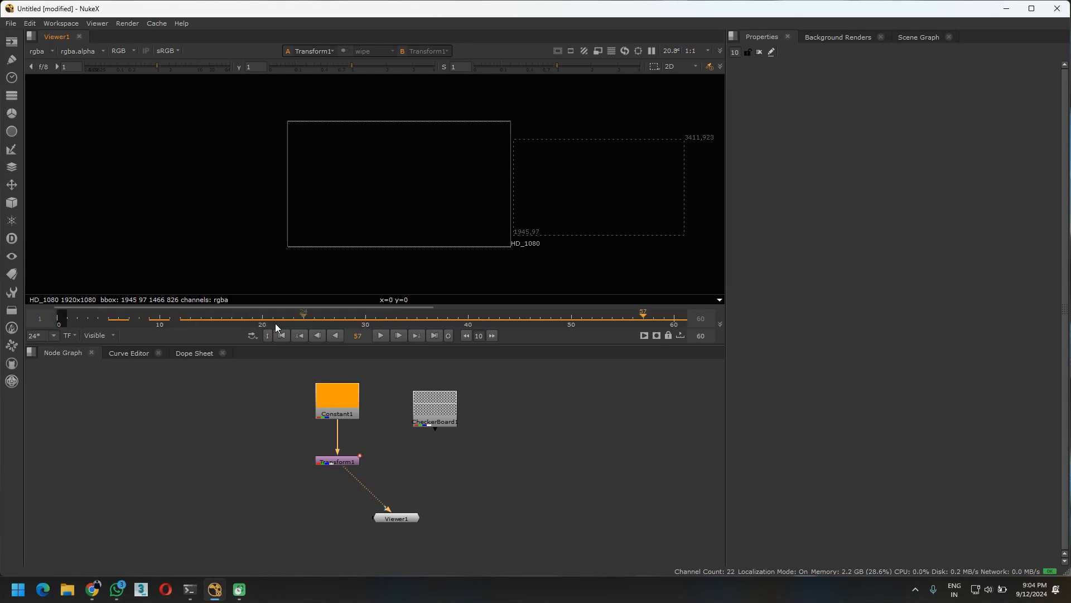
{"action": "key", "text": "l"}
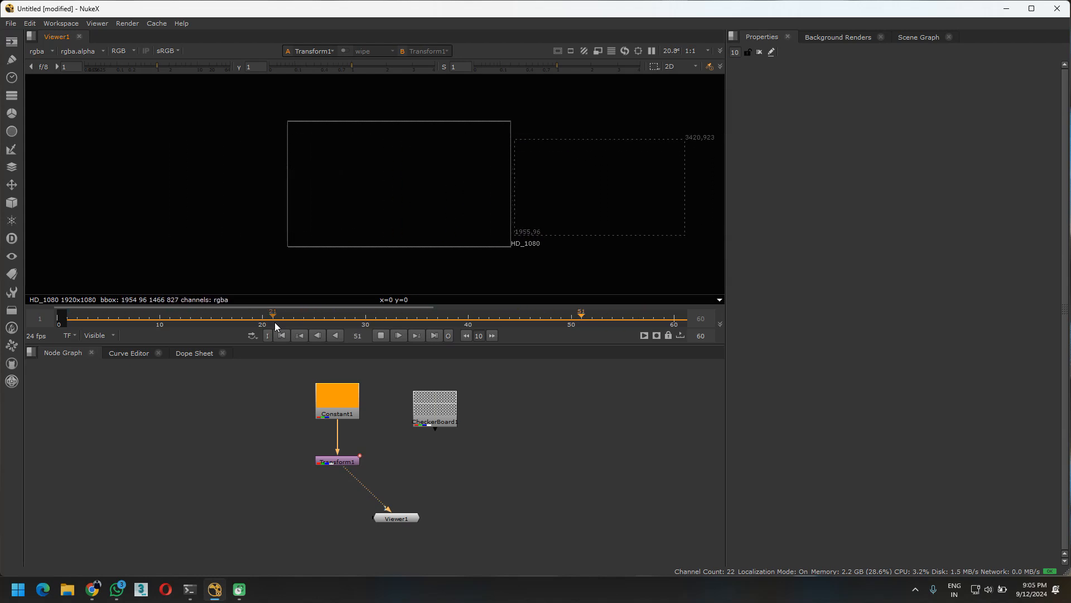
{"action": "key", "text": "l"}
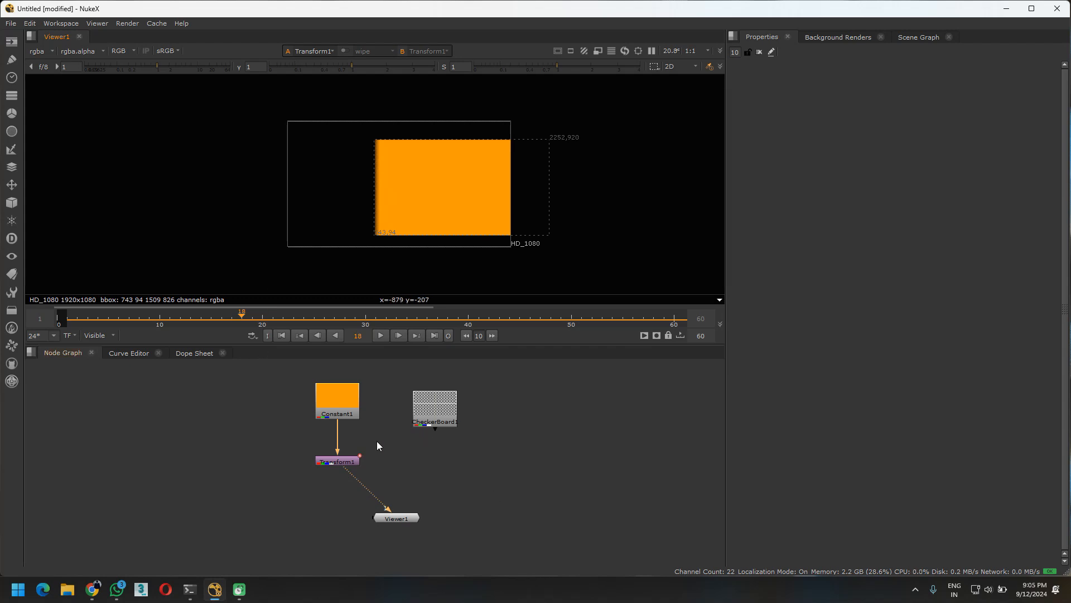
Move the CheckerBoard node closer to the Constant node and level with it
{"action": "middle_click_drag", "start_coordinate": [549, 456], "coordinate": [403, 439]}
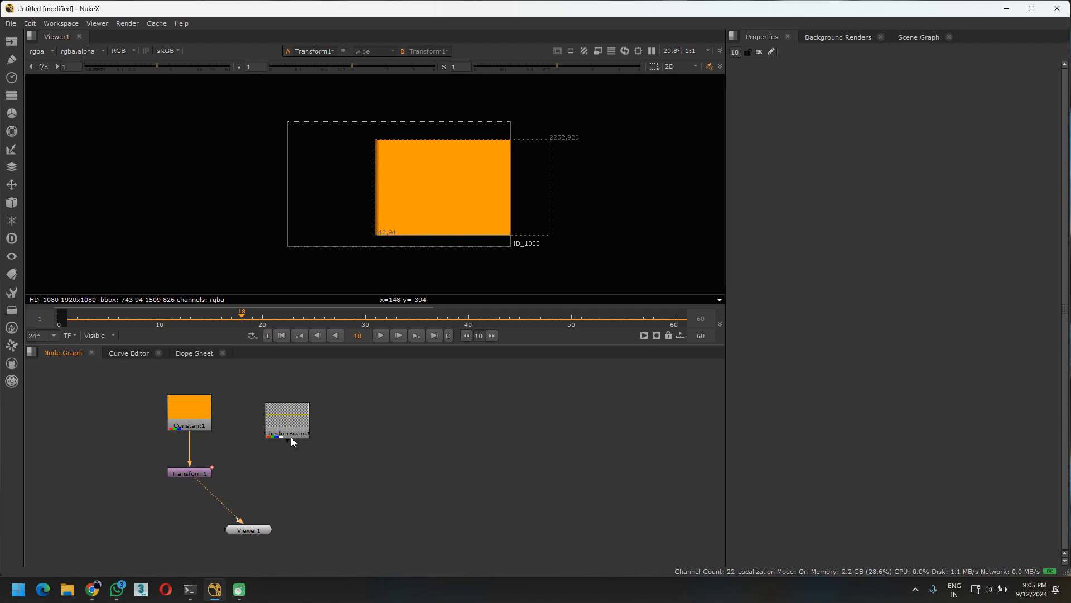
{"action": "left_click_drag", "start_coordinate": [292, 441], "coordinate": [283, 428]}
{"action": "middle_click_drag", "start_coordinate": [328, 436], "coordinate": [337, 432]}
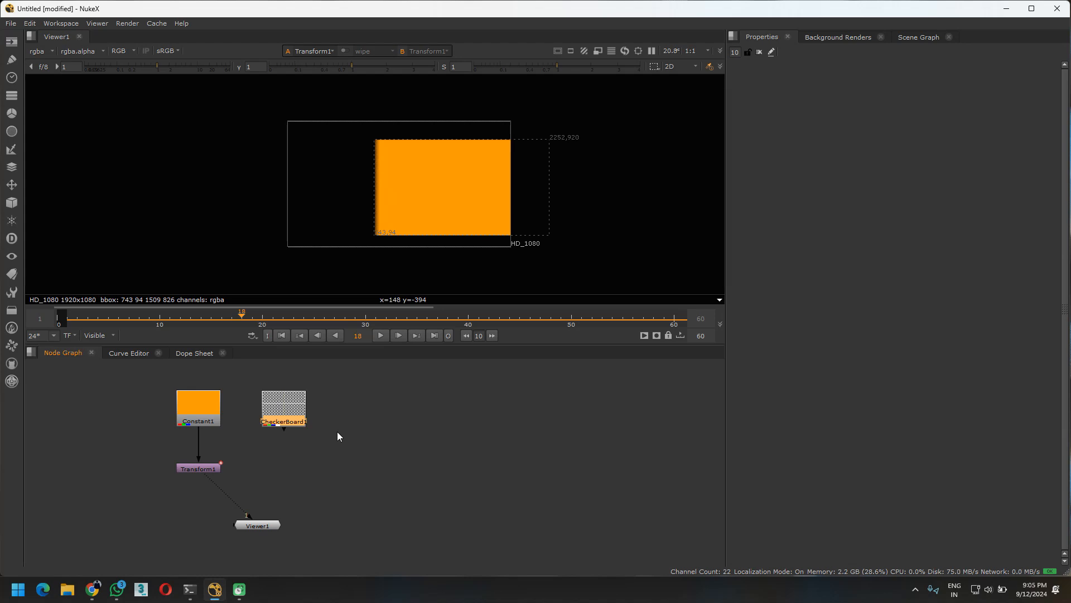
Add an unconnected Reformat node and place it beside the CheckerBoard node in the Node Graph
{"action": "left_click", "coordinate": [473, 434]}
{"action": "scroll", "coordinate": [335, 414], "scroll_direction": "up", "scroll_amount": 1}
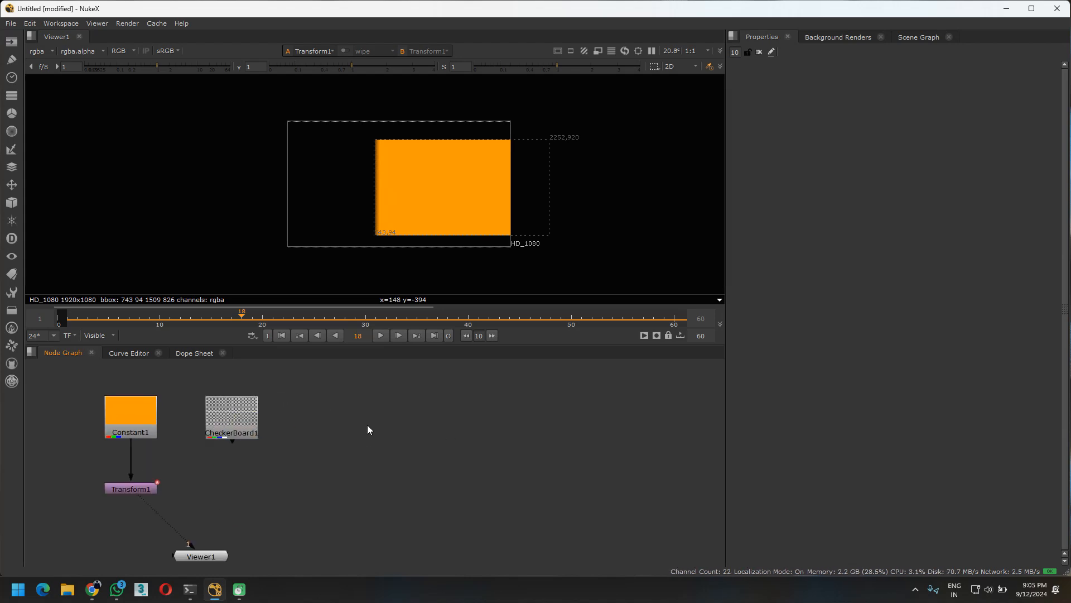
{"action": "middle_click_drag", "start_coordinate": [367, 425], "coordinate": [330, 429]}
{"action": "key", "text": "Tab"}
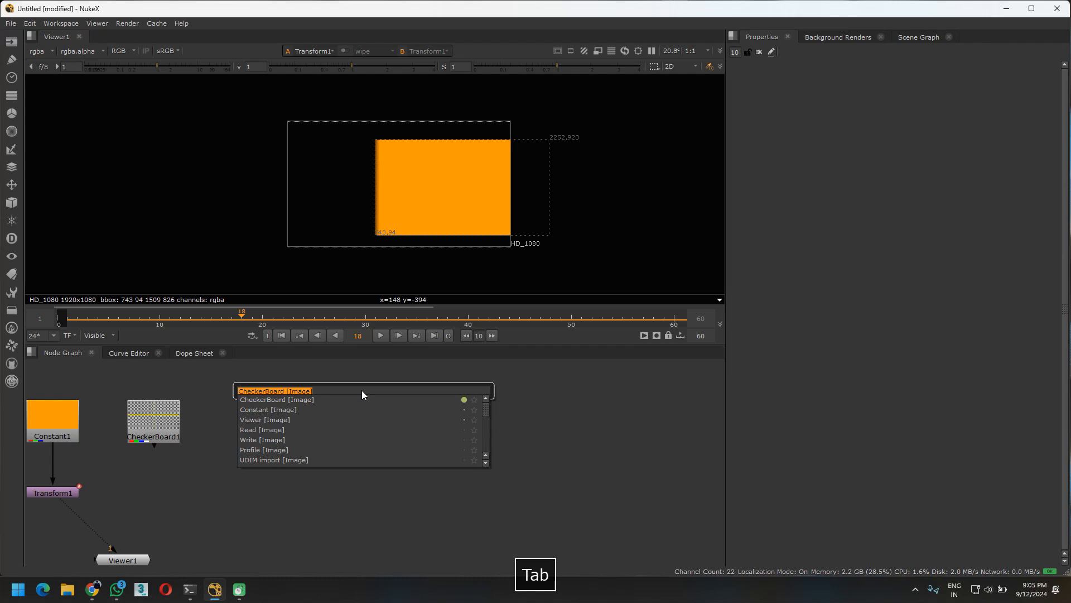
{"action": "type", "text": "refo"}
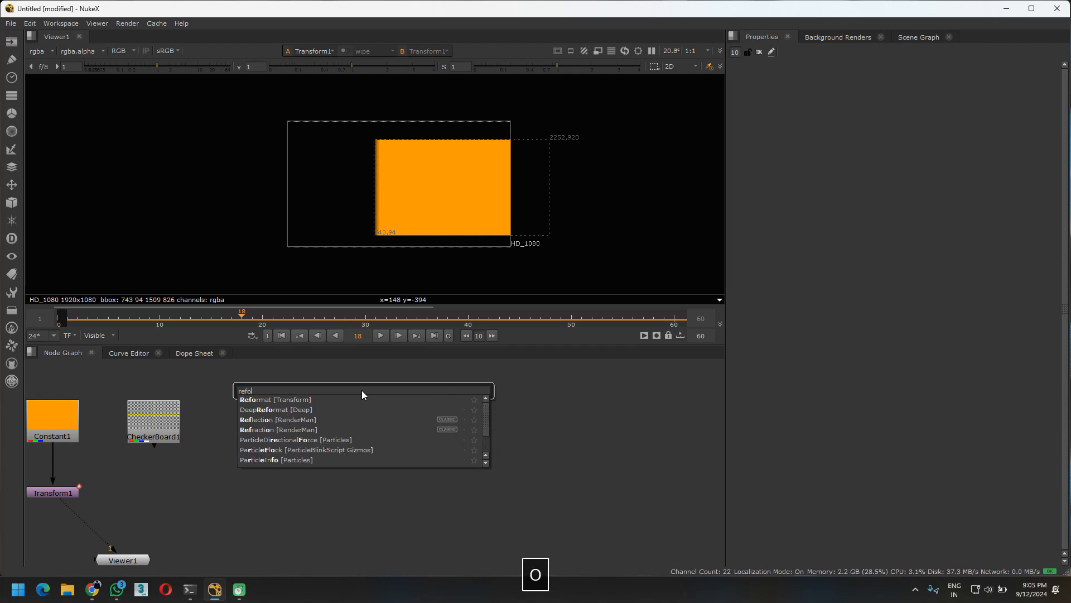
{"action": "key", "text": "Down"}
{"action": "key", "text": "Return"}
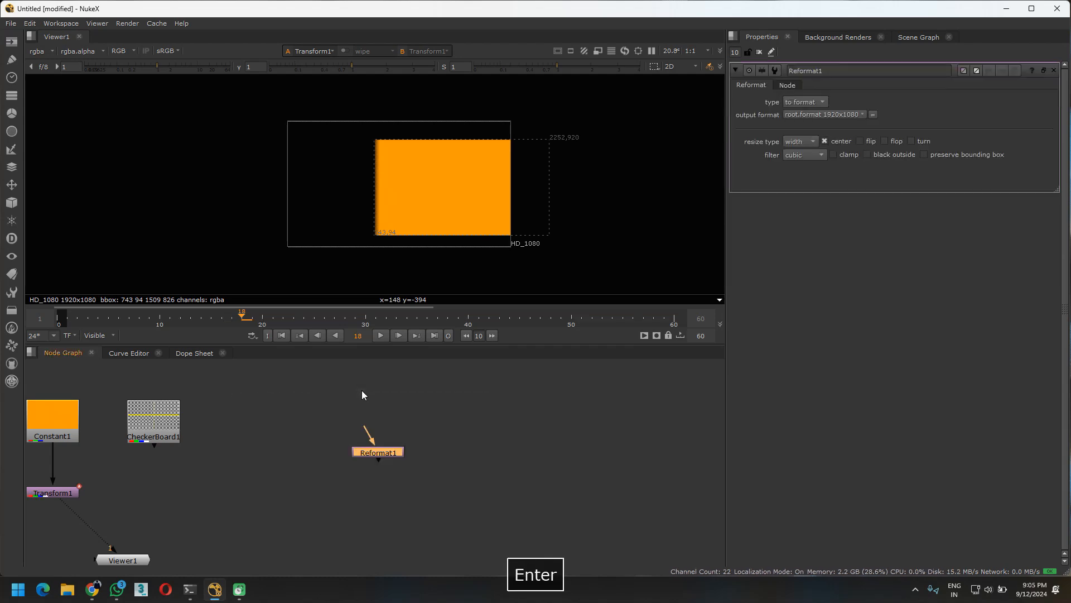
{"action": "left_click", "coordinate": [310, 410]}
Add an unconnected Merge node and place it directly below the Reformat node
{"action": "left_click", "coordinate": [330, 457]}
{"action": "key", "text": "Tab"}
{"action": "type", "text": "merge"}
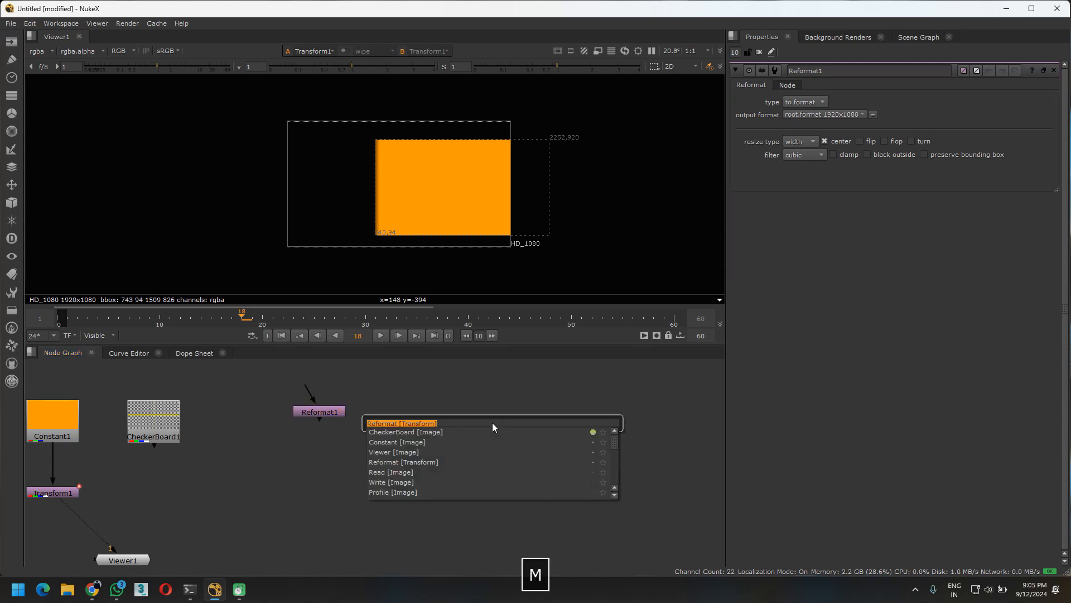
{"action": "key", "text": "Return"}
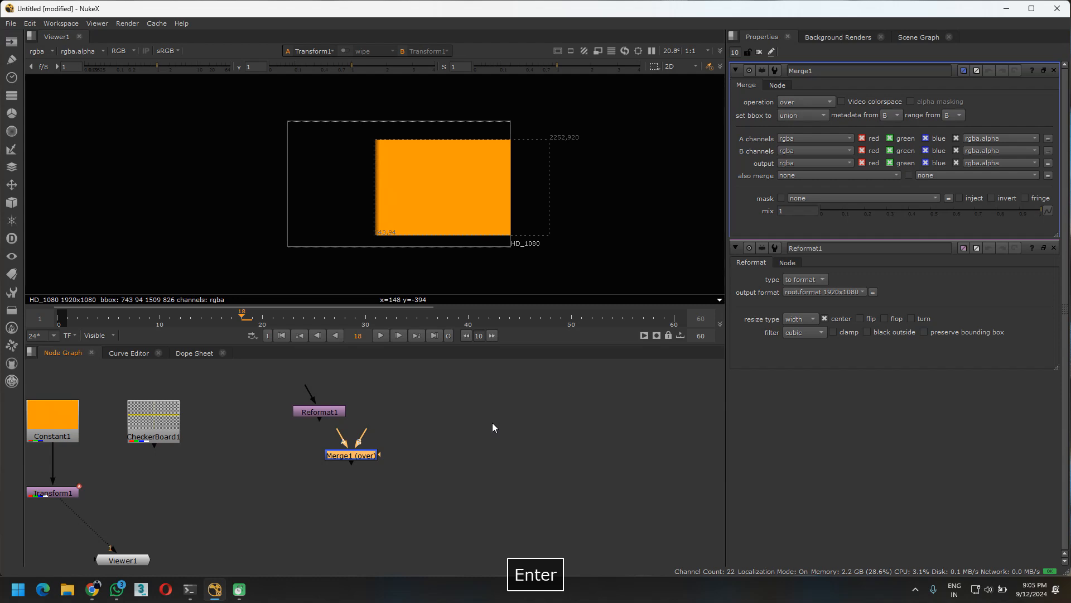
{"action": "left_click_drag", "start_coordinate": [358, 457], "coordinate": [328, 471]}
{"action": "middle_click_drag", "start_coordinate": [361, 490], "coordinate": [387, 467]}
Add an unconnected Blur node and place it to the right of the Reformat node, level with it
{"action": "left_click", "coordinate": [437, 426]}
{"action": "key", "text": "Tab"}
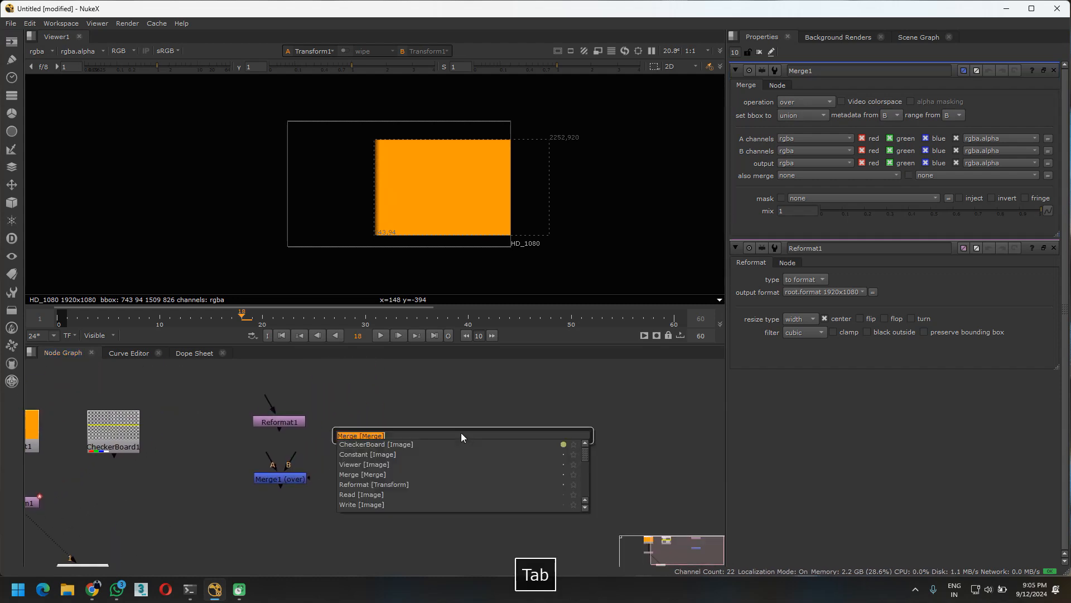
{"action": "type", "text": "blur"}
{"action": "key", "text": "Down"}
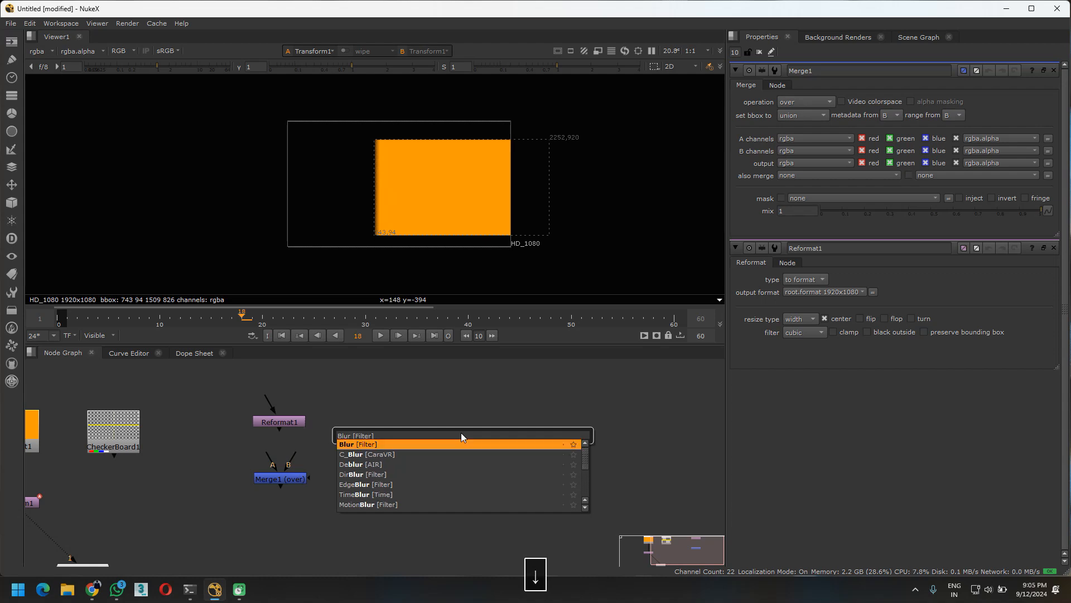
{"action": "key", "text": "Return"}
{"action": "left_click_drag", "start_coordinate": [345, 491], "coordinate": [404, 417]}
{"action": "middle_click_drag", "start_coordinate": [356, 495], "coordinate": [470, 488]}
{"action": "left_click", "coordinate": [470, 488]}
{"action": "left_click_drag", "start_coordinate": [515, 402], "coordinate": [509, 409]}
Add an unconnected Read node pointing to C:/Program Files/Nuke15.1v2/ and place it directly below the Blur node
{"action": "left_click", "coordinate": [524, 481]}
{"action": "key", "text": "Tab"}
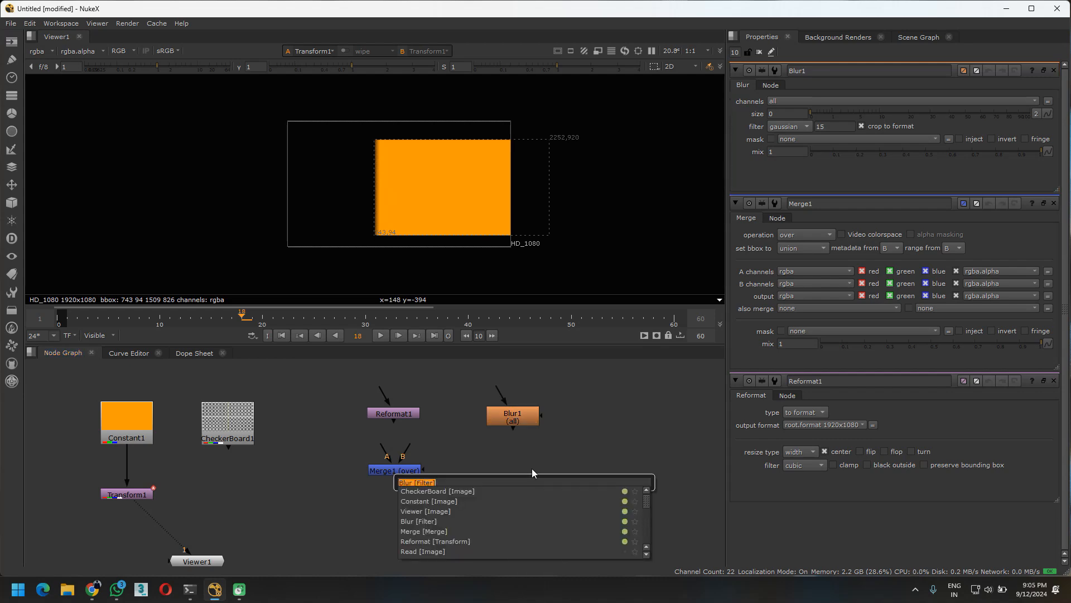
{"action": "type", "text": "read"}
{"action": "key", "text": "Down"}
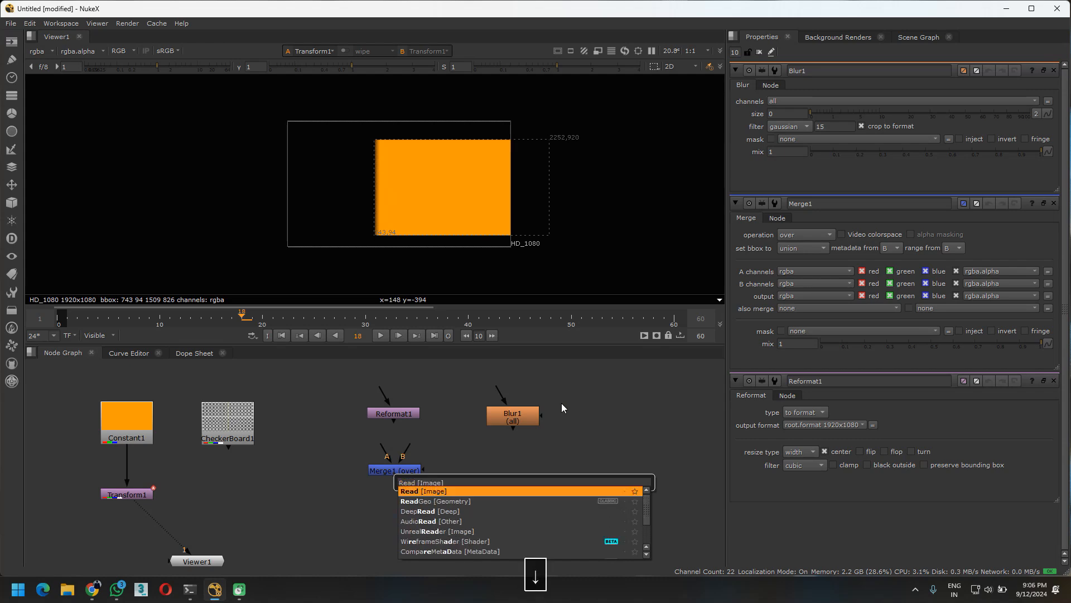
{"action": "key", "text": "Return"}
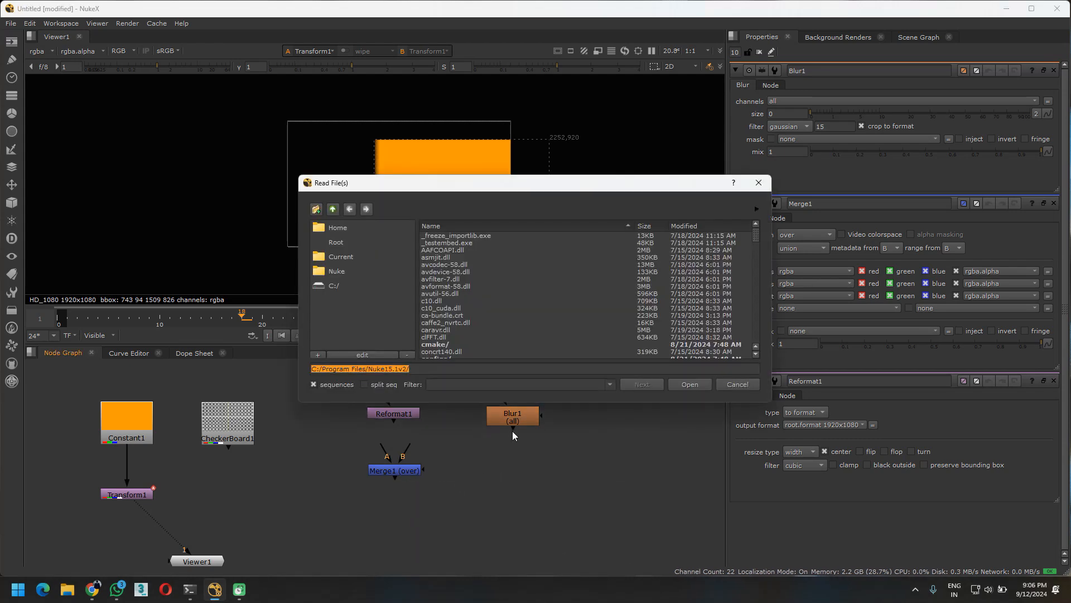
{"action": "left_click", "coordinate": [690, 385]}
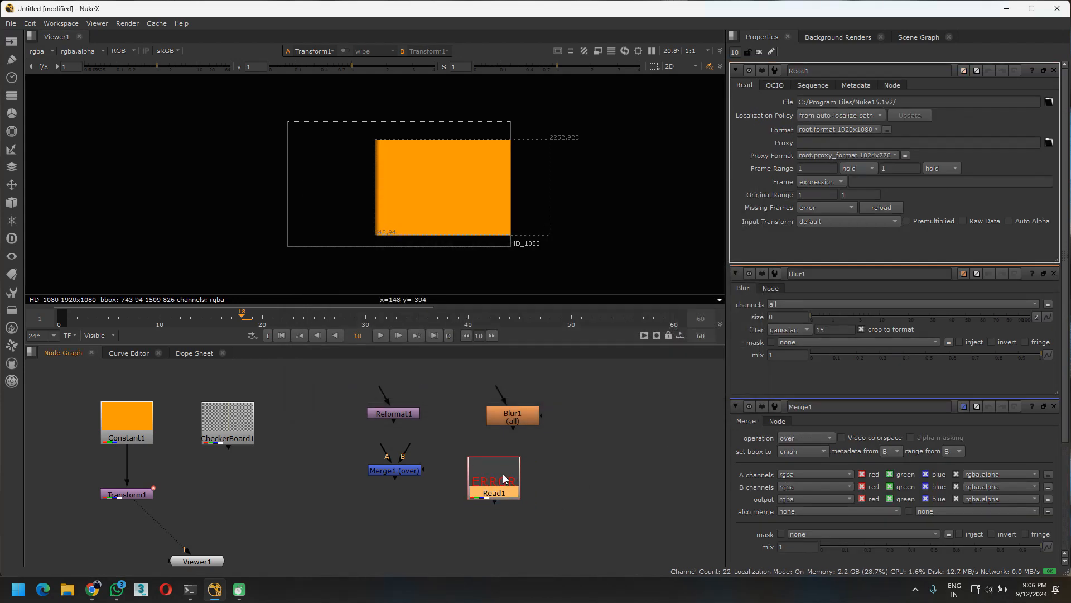
{"action": "left_click_drag", "start_coordinate": [522, 492], "coordinate": [518, 491]}
{"action": "middle_click_drag", "start_coordinate": [553, 489], "coordinate": [502, 480]}
{"action": "left_click", "coordinate": [527, 483]}
{"action": "key", "text": "Tab"}
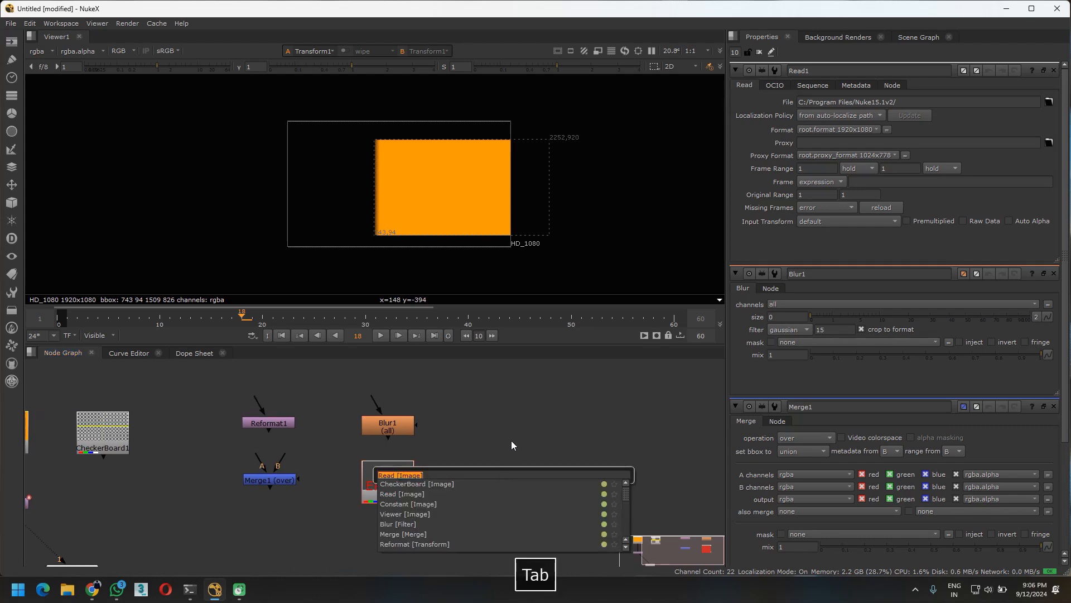
{"action": "type", "text": "out"}
{"action": "key", "text": "Down"}
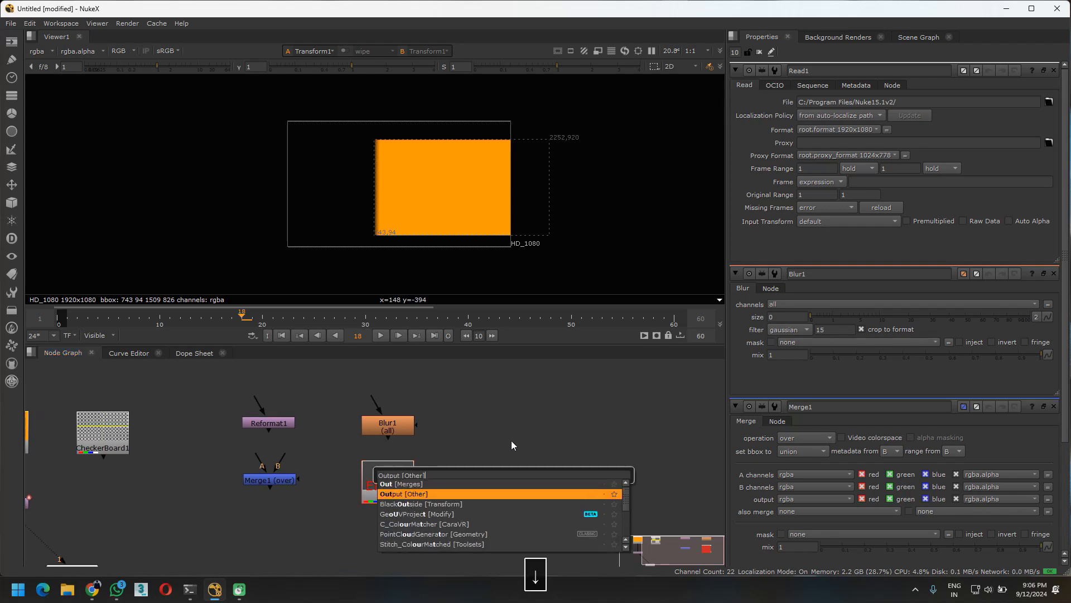
{"action": "key", "text": "Return"}
{"action": "key", "text": "ctrl+z"}
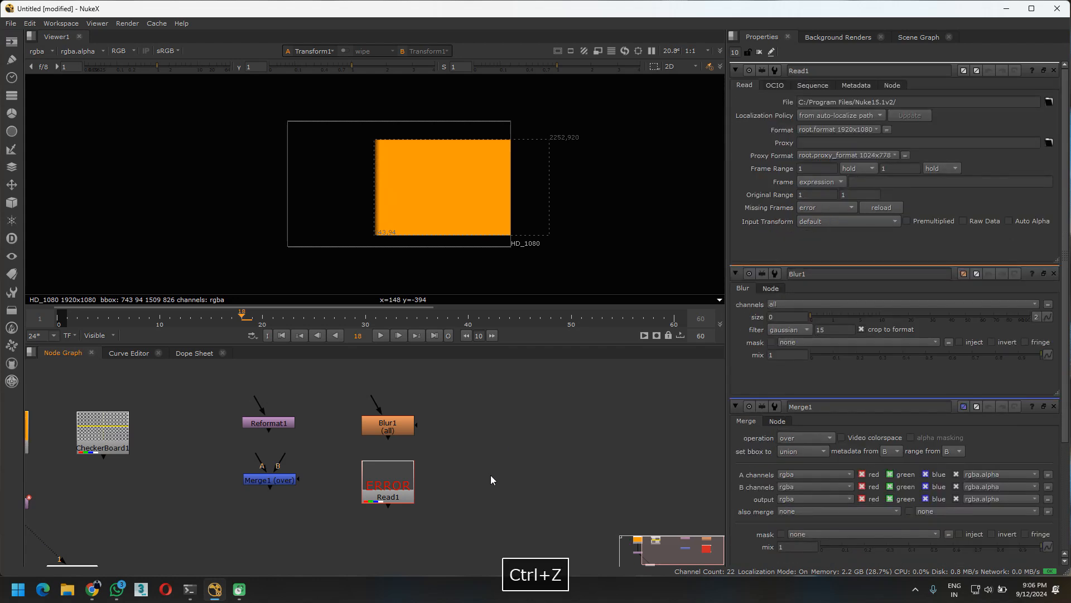
Add an unconnected Out [Merges] node and place it to the right of the Read node
{"action": "key", "text": "Tab"}
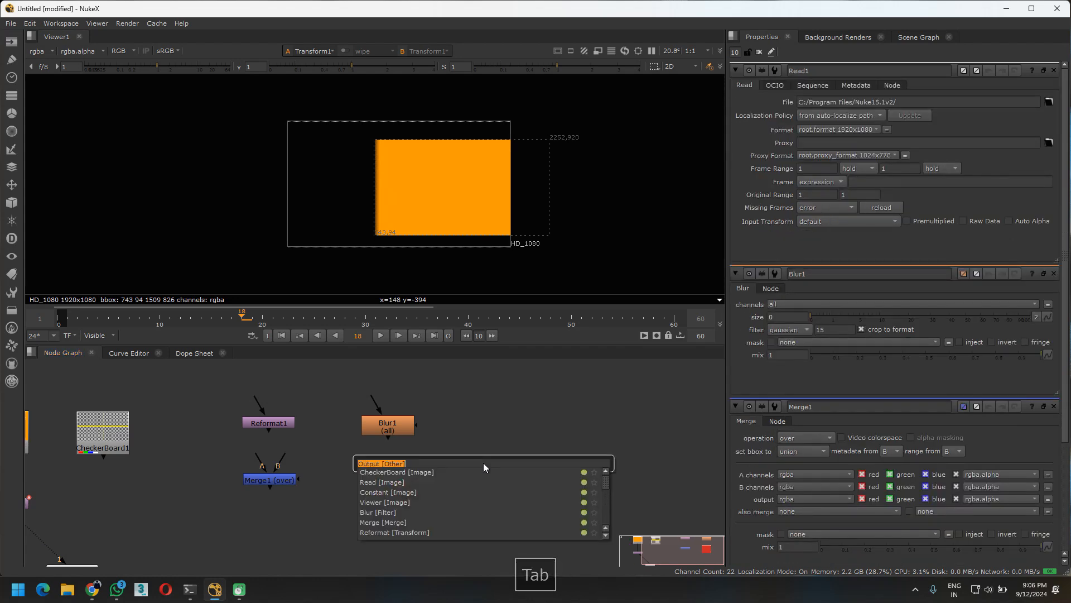
{"action": "type", "text": "out"}
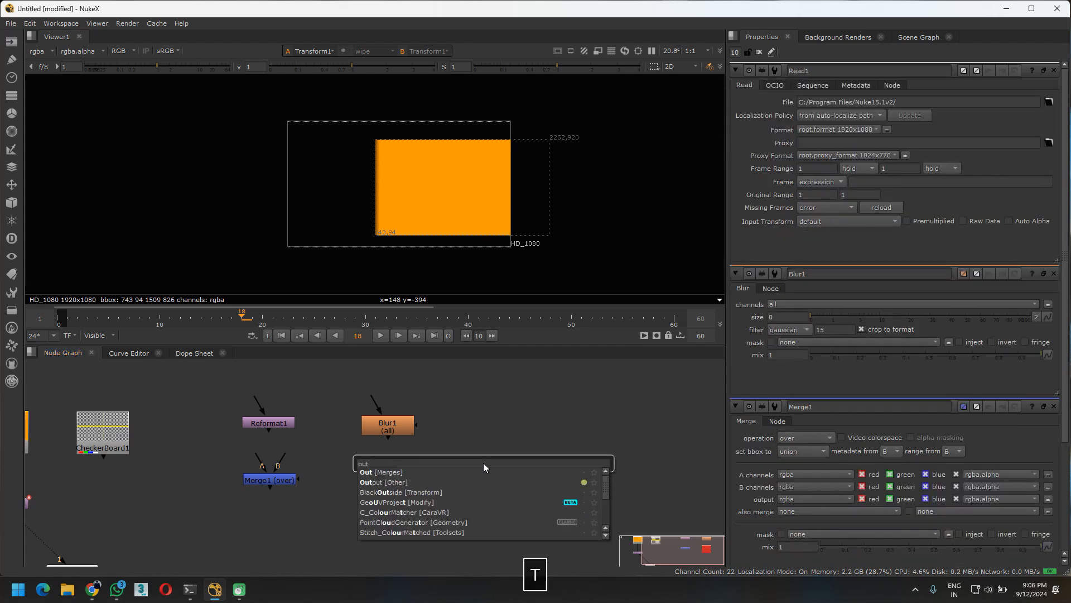
{"action": "key", "text": "Down"}
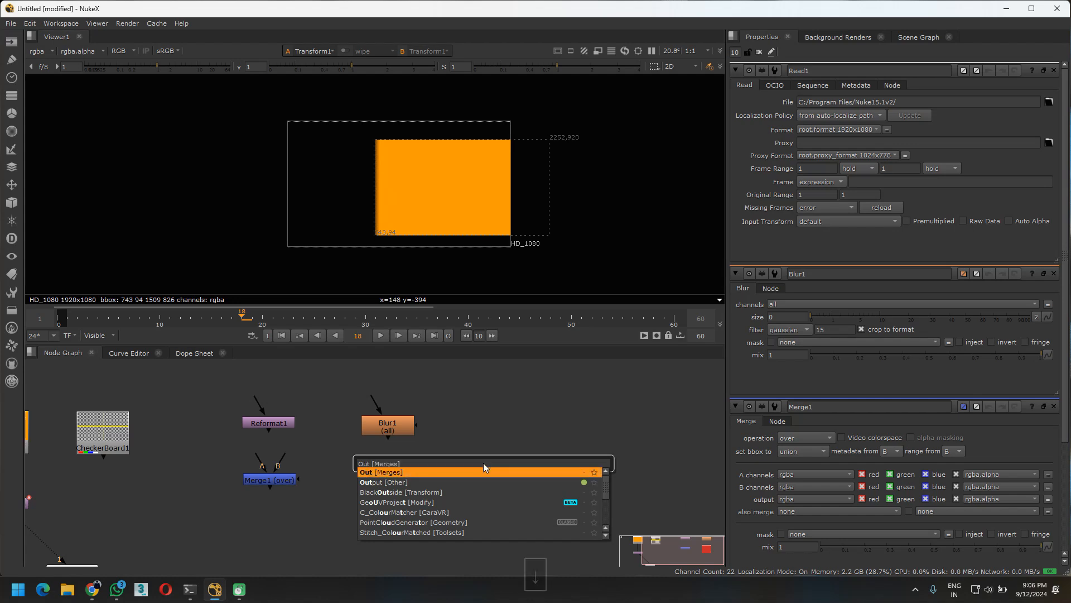
{"action": "key", "text": "Return"}
{"action": "mouse_move", "coordinate": [471, 472]}
{"action": "left_mouse_down"}
{"action": "mouse_move", "coordinate": [477, 462]}
{"action": "mouse_move", "coordinate": [444, 463]}
{"action": "mouse_move", "coordinate": [480, 486]}
{"action": "left_mouse_up"}
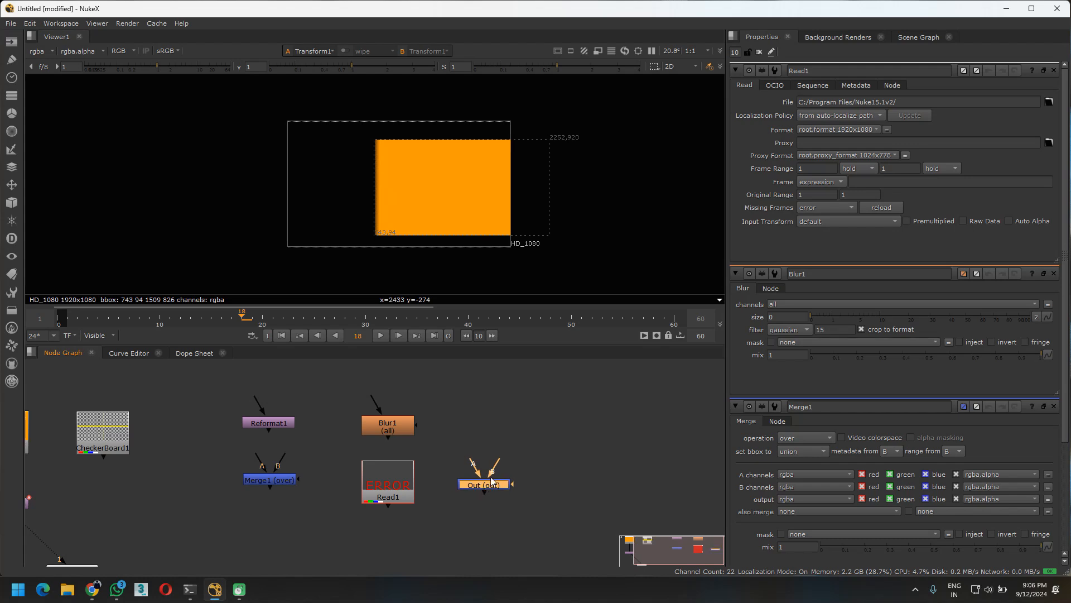
Add an unconnected Shuffle node and place it above the Out node, level with the Blur node
{"action": "middle_click_drag", "start_coordinate": [506, 460], "coordinate": [444, 484]}
{"action": "left_click", "coordinate": [474, 450]}
{"action": "key", "text": "Tab"}
{"action": "key", "text": "Caps_Lock"}
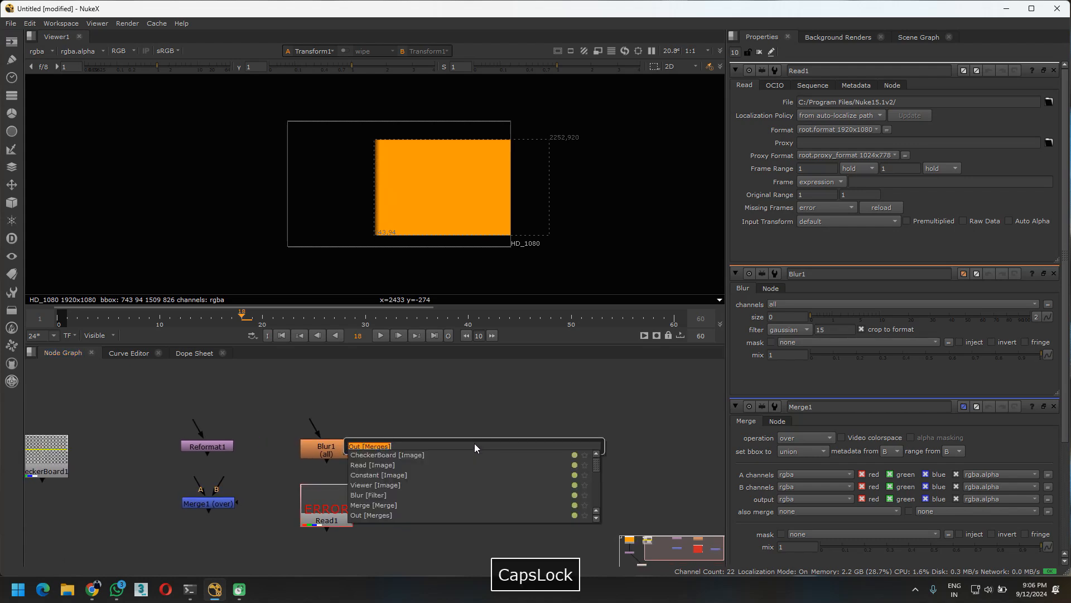
{"action": "type", "text": "SHU"}
{"action": "key", "text": "Return"}
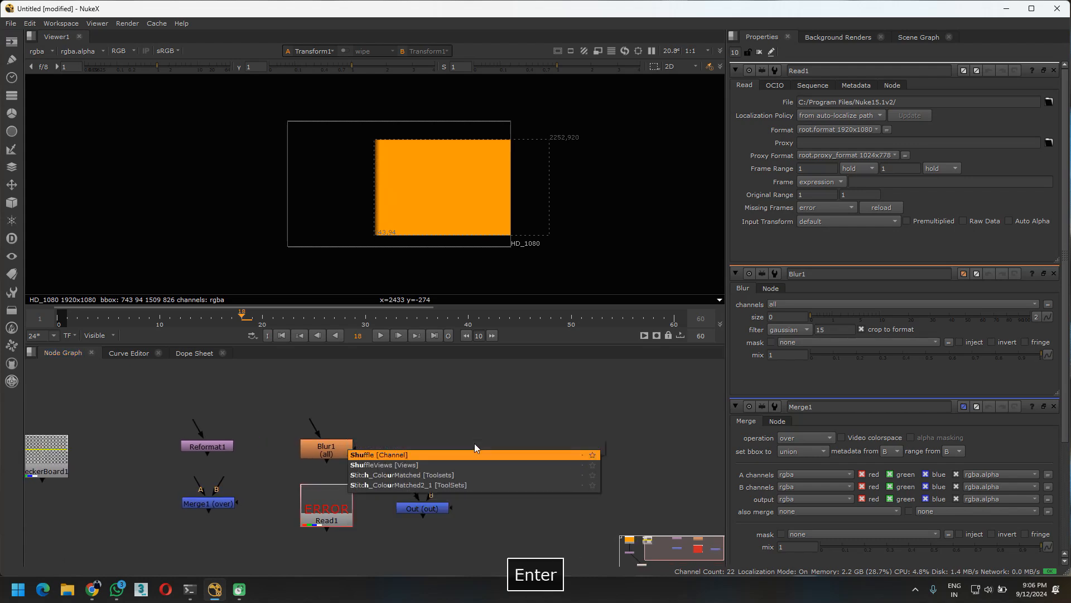
{"action": "left_click_drag", "start_coordinate": [465, 451], "coordinate": [418, 447]}
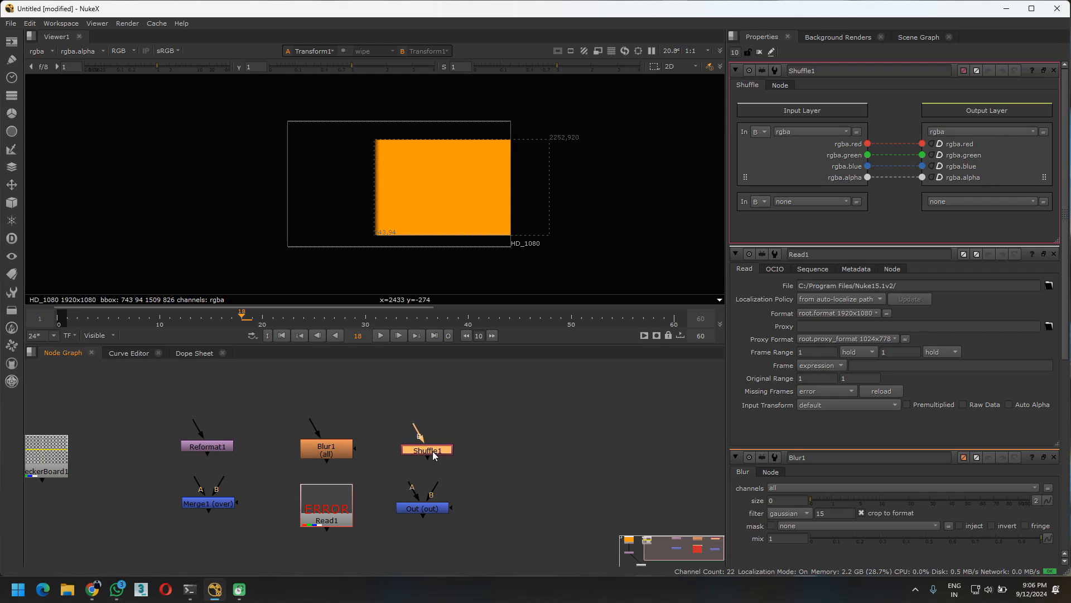
Add an unconnected Premult node and place it to the right of the Out node
{"action": "middle_click_drag", "start_coordinate": [514, 471], "coordinate": [420, 467]}
{"action": "left_click", "coordinate": [419, 467]}
{"action": "key", "text": "Tab"}
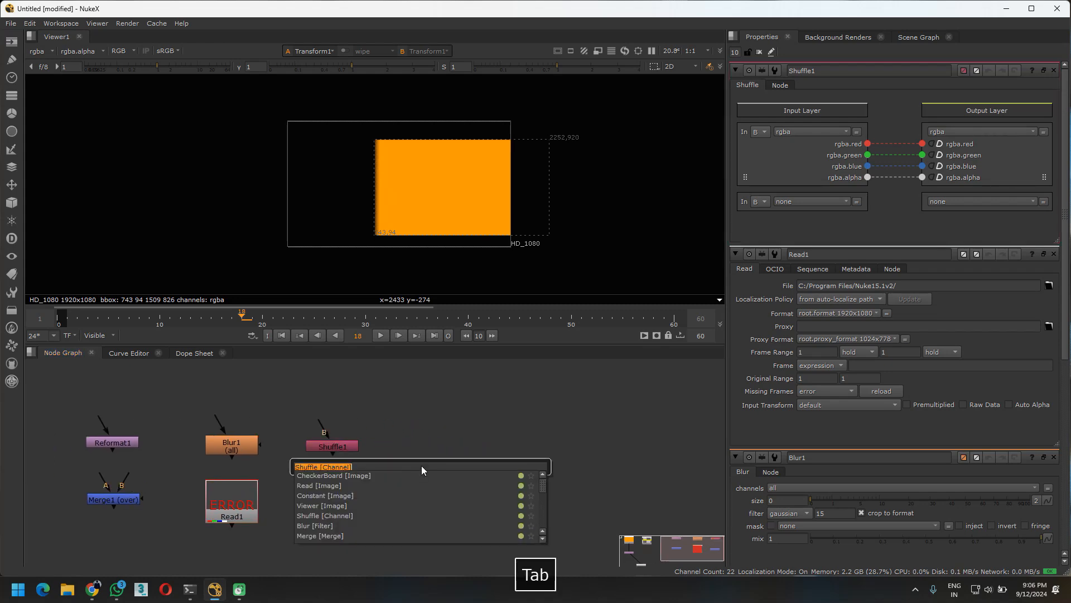
{"action": "type", "text": "PRE"}
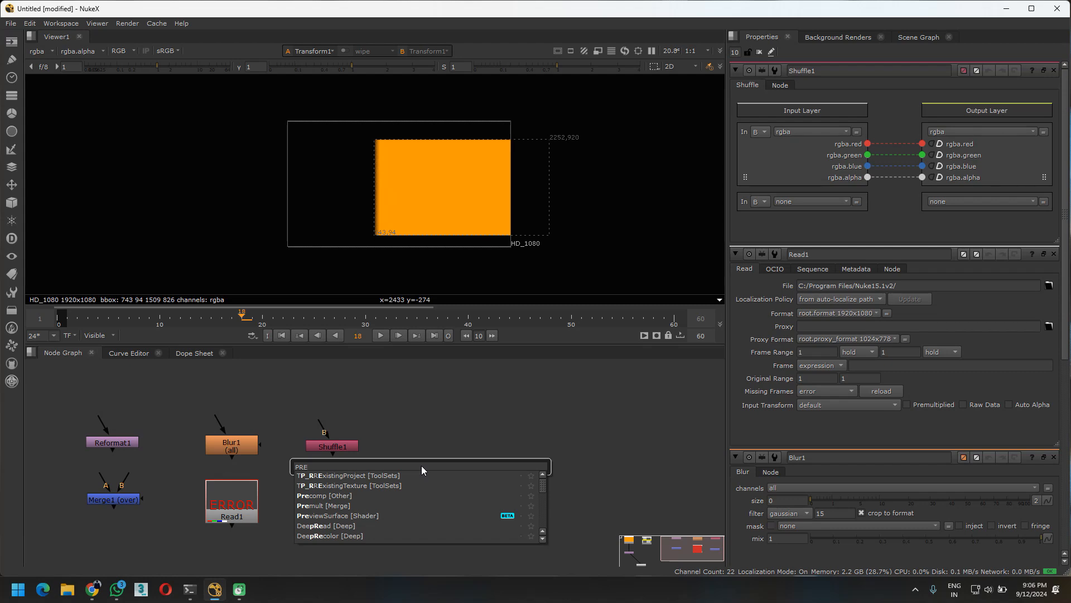
{"action": "key", "text": "Down"}
{"action": "key", "text": "Down"}
{"action": "key", "text": "Down"}
{"action": "key", "text": "Down"}
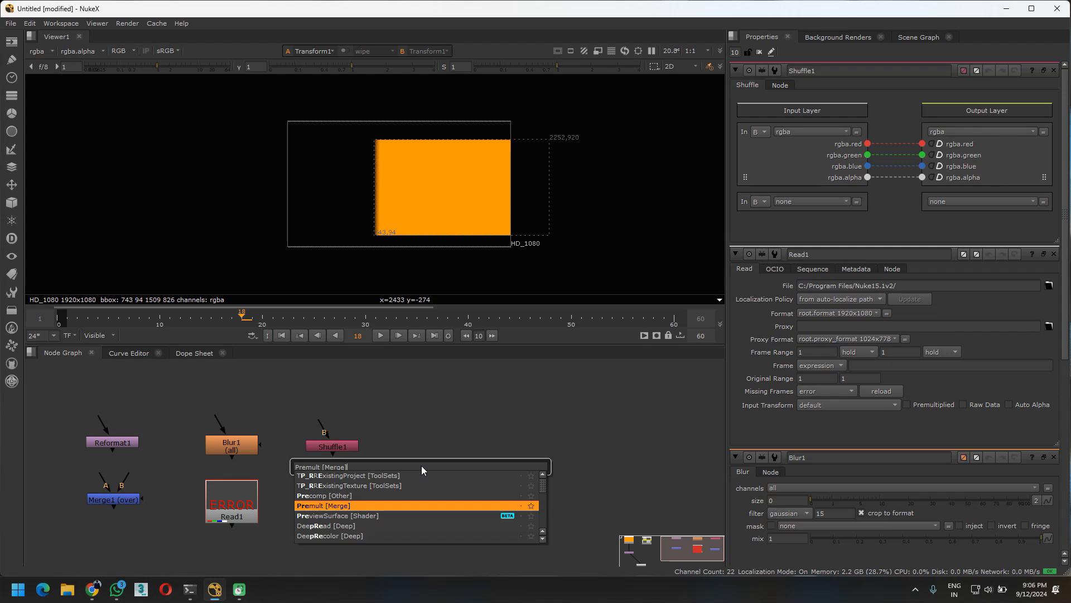
{"action": "left_click", "coordinate": [349, 505]}
{"action": "left_click_drag", "start_coordinate": [407, 472], "coordinate": [420, 508]}
{"action": "middle_click_drag", "start_coordinate": [331, 466], "coordinate": [420, 470]}
Add a Backdrop and resize it to enclose every node in the Node Graph except the Viewer
{"action": "scroll", "coordinate": [422, 465], "scroll_direction": "down", "scroll_amount": 3}
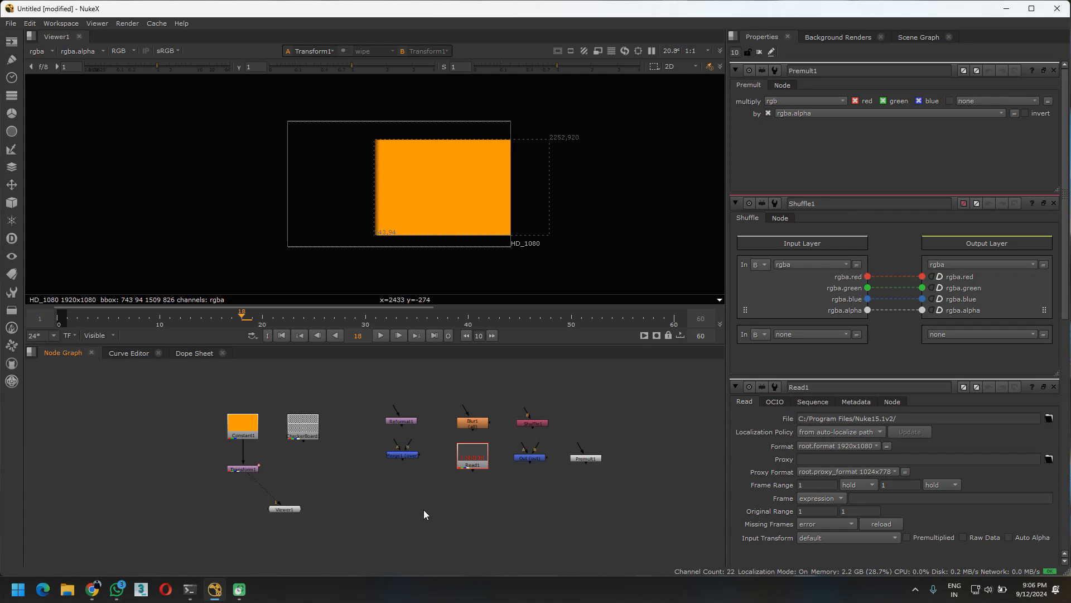
{"action": "middle_click_drag", "start_coordinate": [410, 431], "coordinate": [380, 418]}
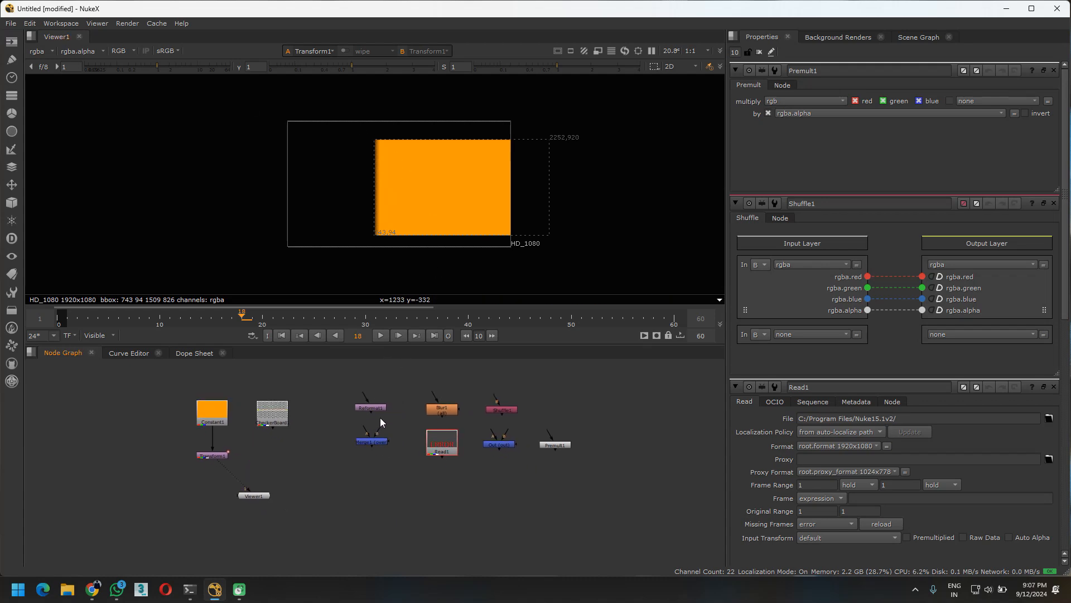
{"action": "key", "text": "Tab"}
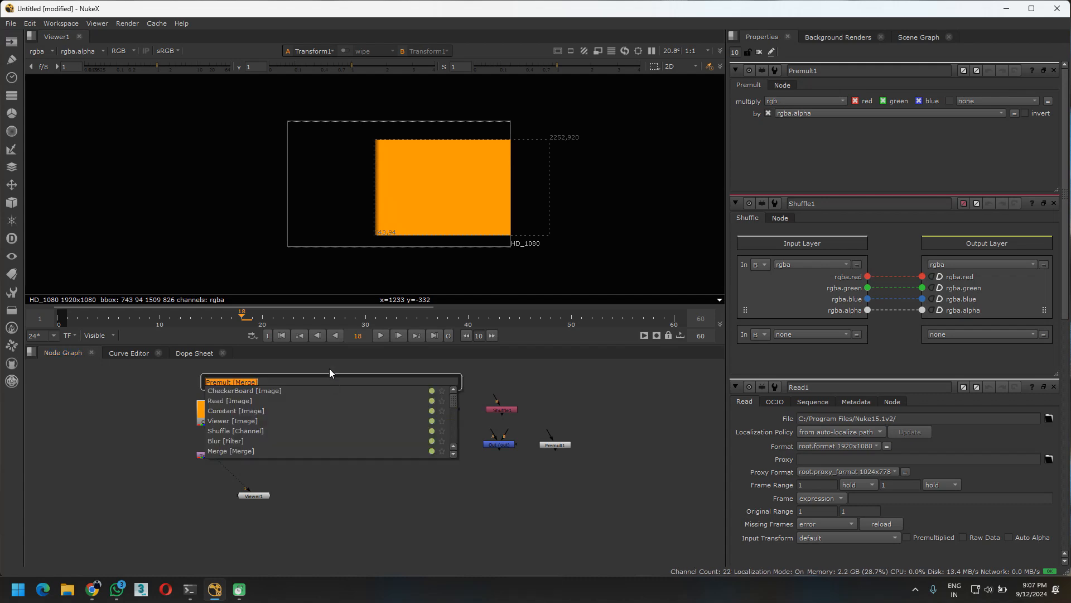
{"action": "type", "text": "BACK"}
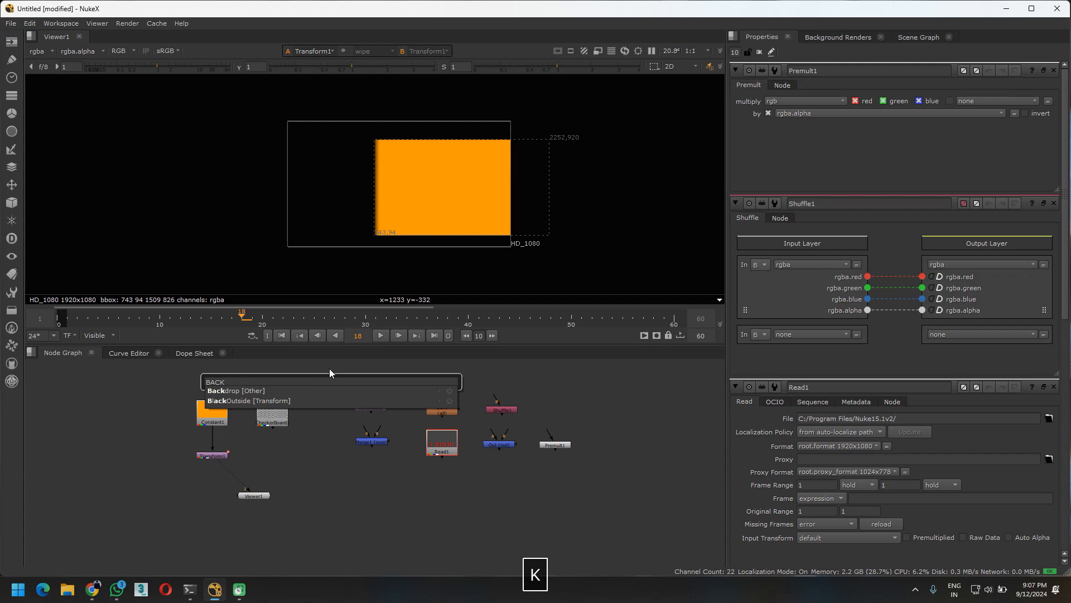
{"action": "left_click", "coordinate": [269, 389]}
{"action": "left_click_drag", "start_coordinate": [439, 527], "coordinate": [335, 381]}
{"action": "left_click_drag", "start_coordinate": [454, 530], "coordinate": [597, 478]}
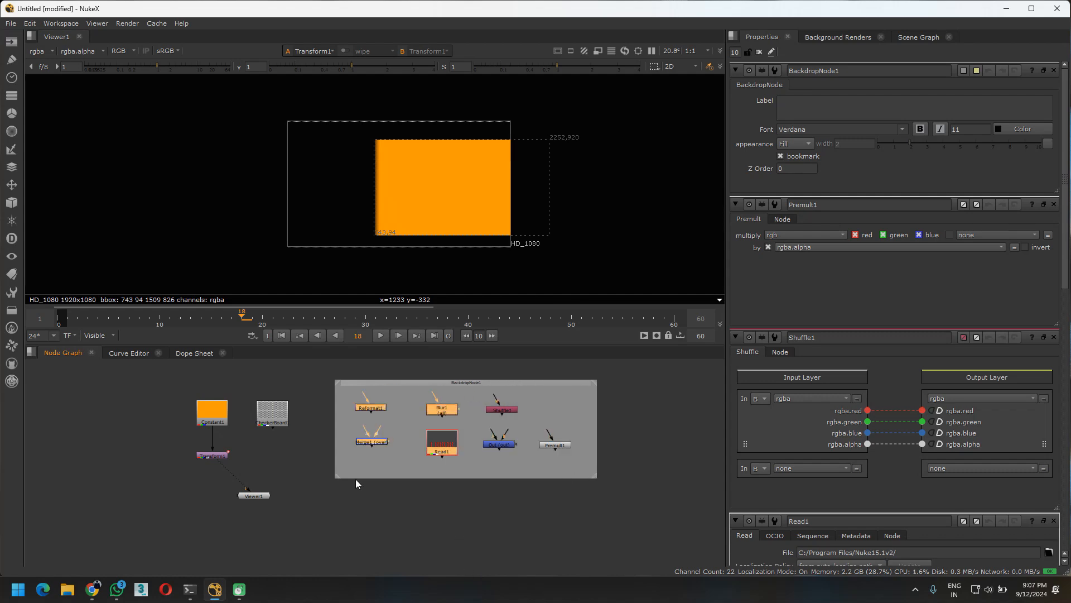
{"action": "left_click_drag", "start_coordinate": [338, 477], "coordinate": [166, 473]}
{"action": "left_click", "coordinate": [425, 512]}
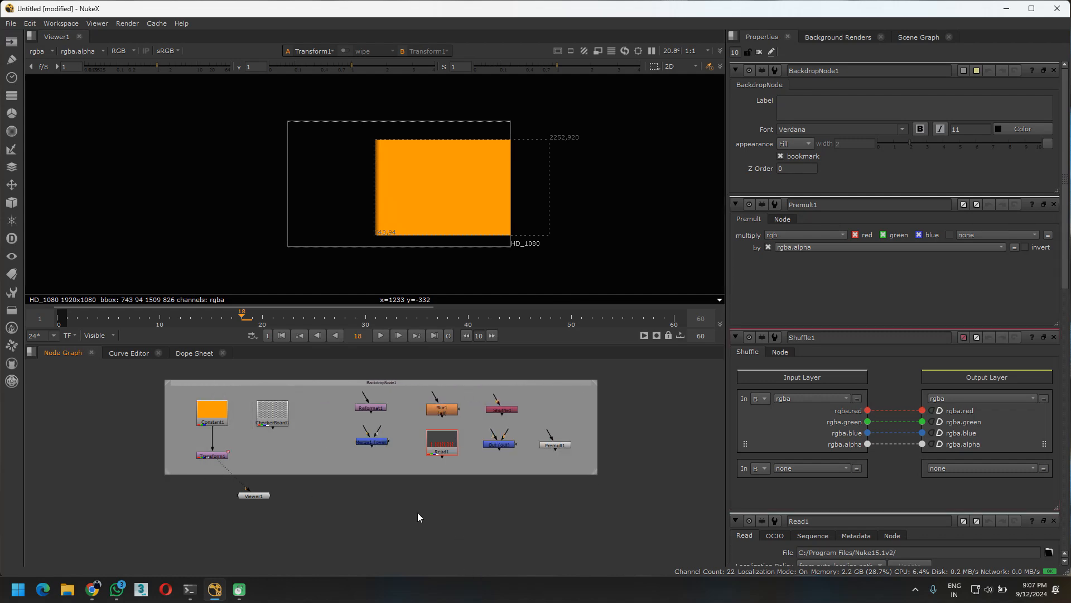
Shift the backdrop with its nodes slightly to the left and move the Viewer node farther below it
{"action": "left_click_drag", "start_coordinate": [378, 383], "coordinate": [346, 381]}
{"action": "scroll", "coordinate": [343, 408], "scroll_direction": "up", "scroll_amount": 1}
{"action": "middle_click_drag", "start_coordinate": [322, 445], "coordinate": [392, 445]}
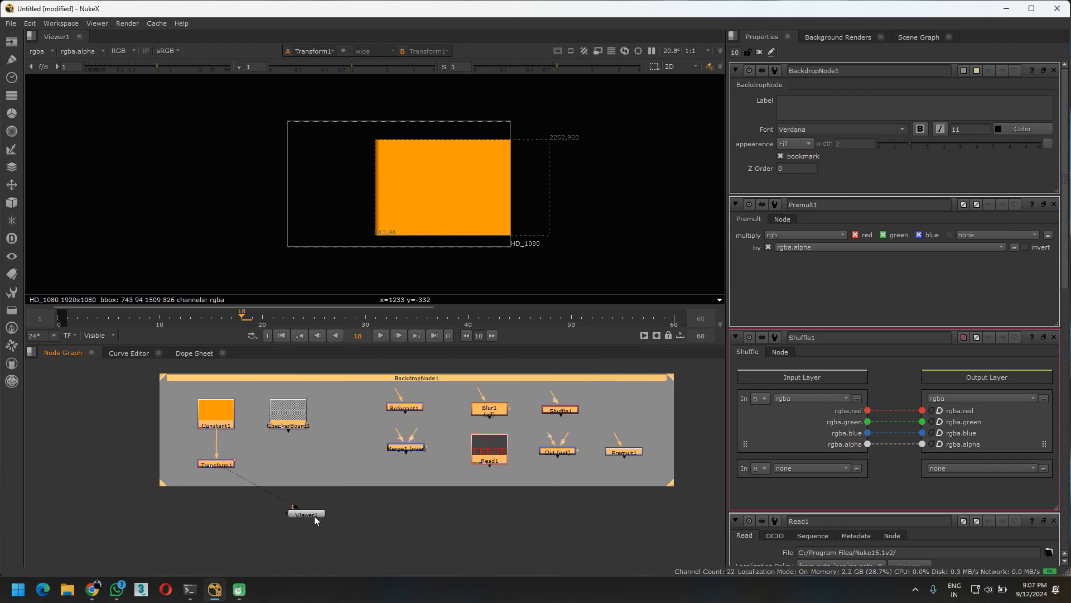
{"action": "left_click_drag", "start_coordinate": [314, 515], "coordinate": [419, 543]}
Label the backdrop "Nodes to study"
{"action": "left_click", "coordinate": [400, 378]}
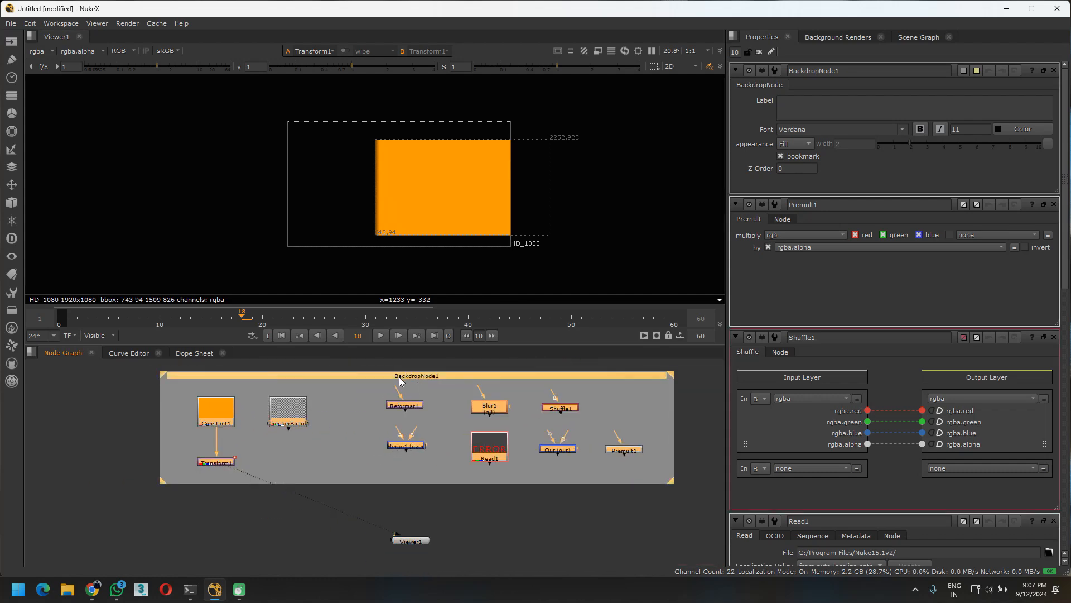
{"action": "left_click", "coordinate": [819, 105]}
{"action": "type", "text": "ds"}
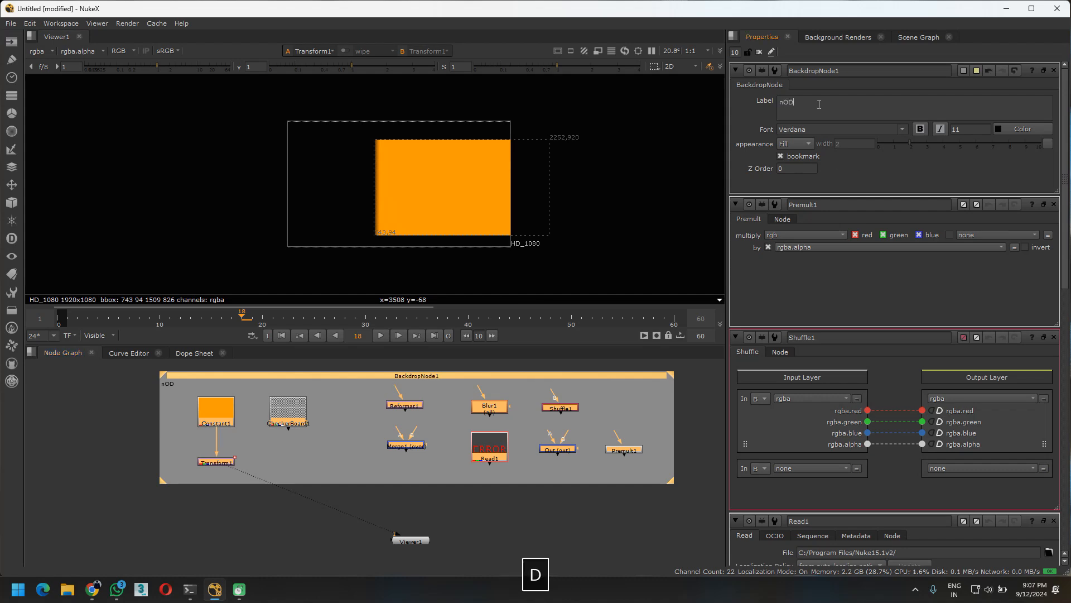
{"action": "key", "text": "BackSpace"}
{"action": "key", "text": "BackSpace"}
{"action": "key", "text": "Caps_Lock"}
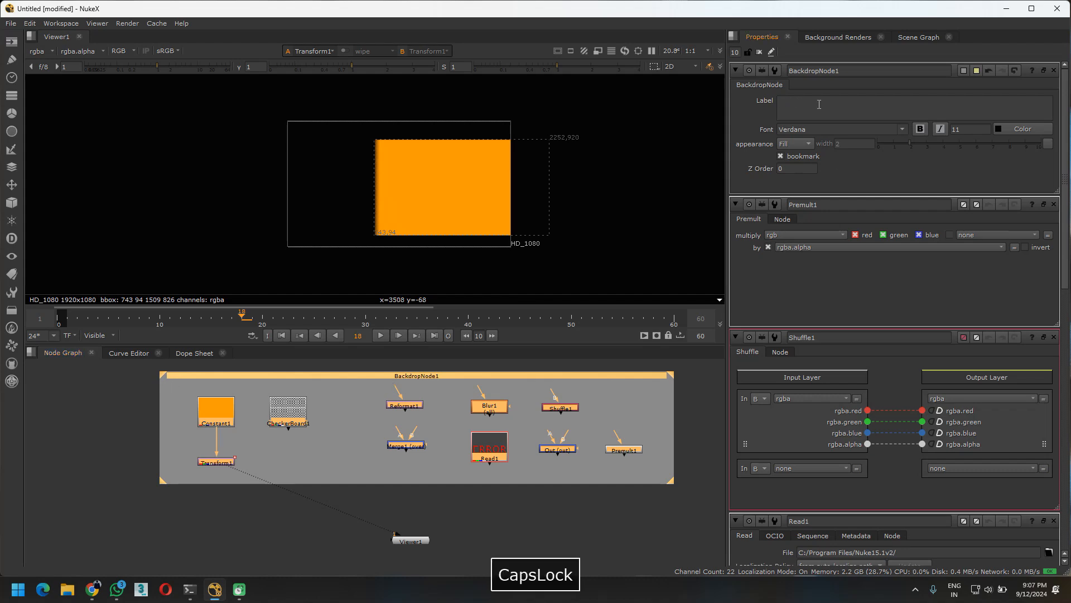
{"action": "type", "text": "Nodes"}
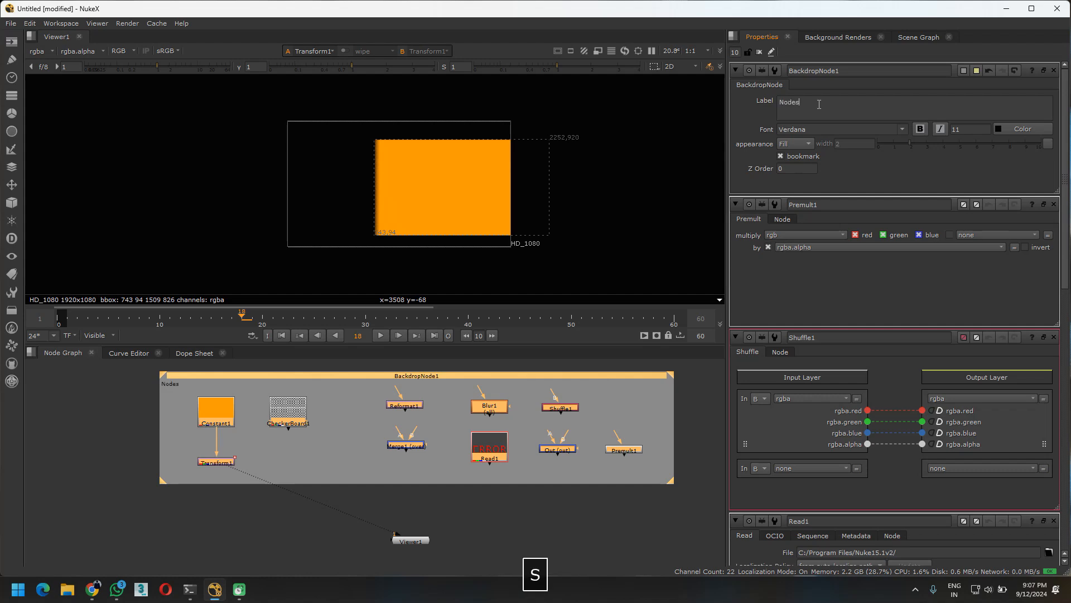
{"action": "type", "text": " to "}
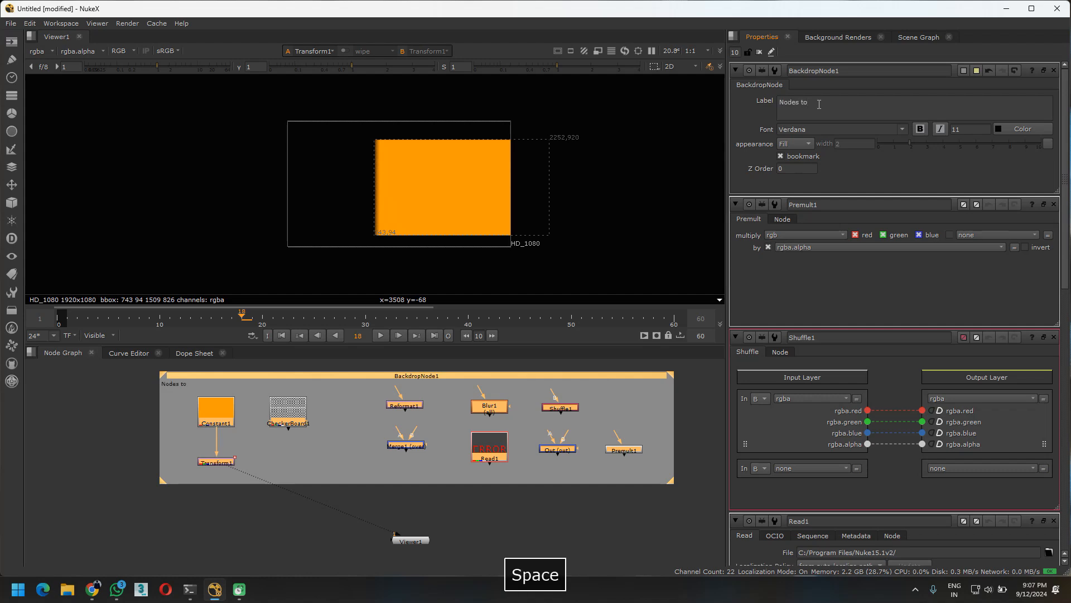
{"action": "type", "text": "study"}
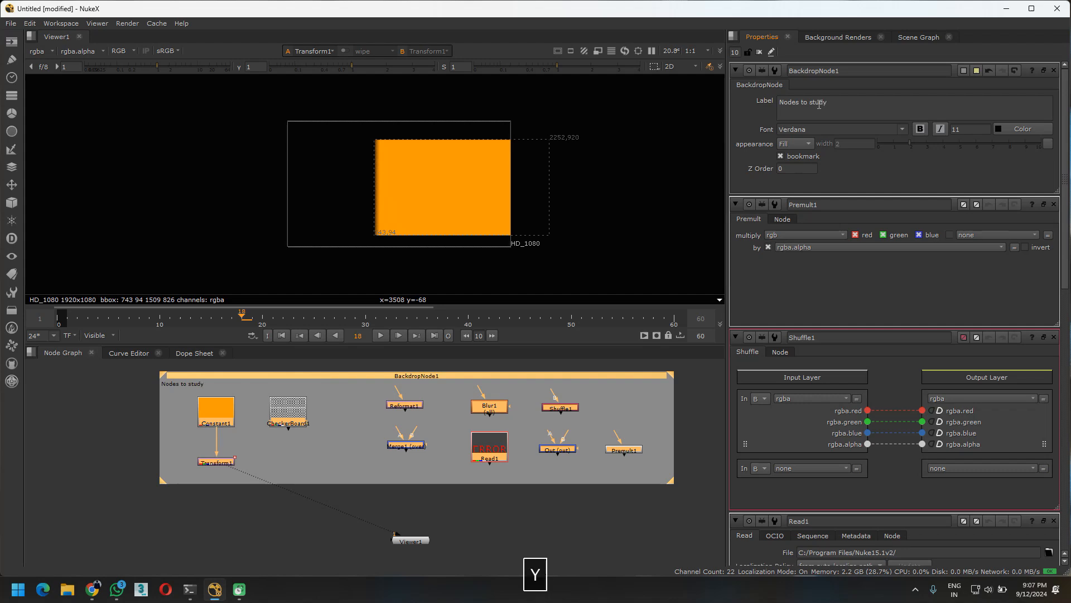
{"action": "key", "text": "Return"}
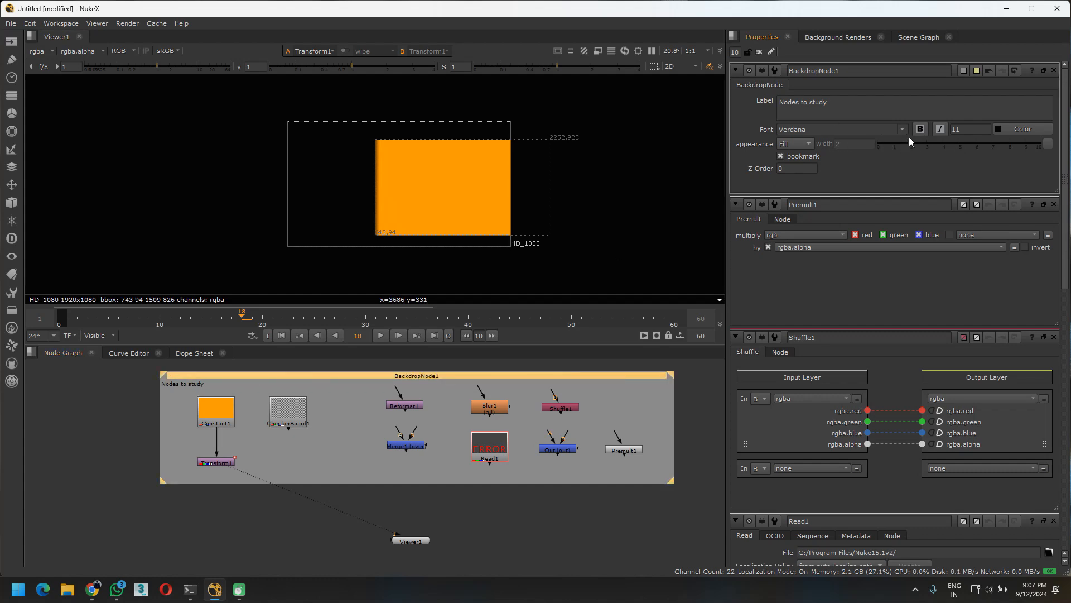
Set the backdrop label's font size to 20
{"action": "left_click", "coordinate": [811, 143]}
{"action": "double_click", "coordinate": [956, 128]}
{"action": "type", "text": "20"}
{"action": "key", "text": "Return"}
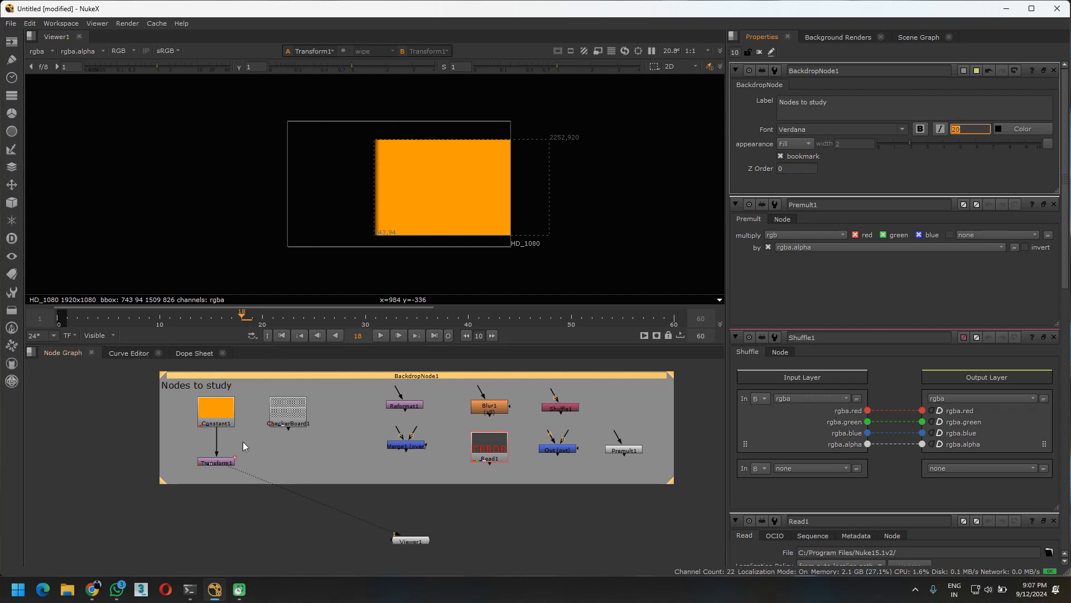
Change the backdrop's tile color to a muted teal by lowering its red value
{"action": "left_click", "coordinate": [429, 376]}
{"action": "left_click", "coordinate": [491, 376]}
{"action": "left_click", "coordinate": [964, 71]}
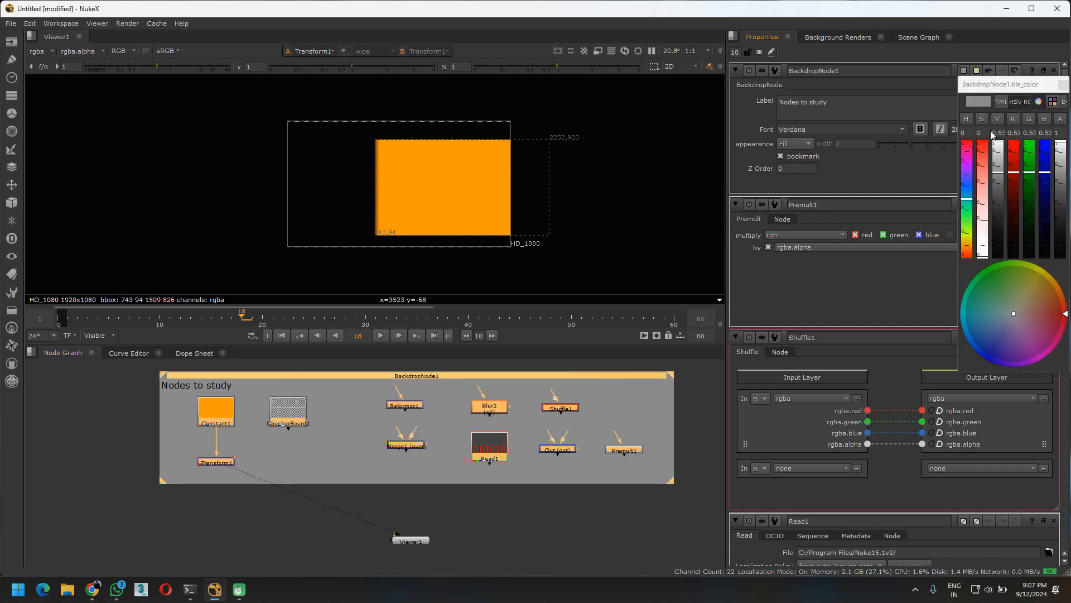
{"action": "mouse_move", "coordinate": [1014, 172]}
{"action": "left_mouse_down"}
{"action": "mouse_move", "coordinate": [1018, 137]}
{"action": "mouse_move", "coordinate": [1014, 191]}
{"action": "left_mouse_up"}
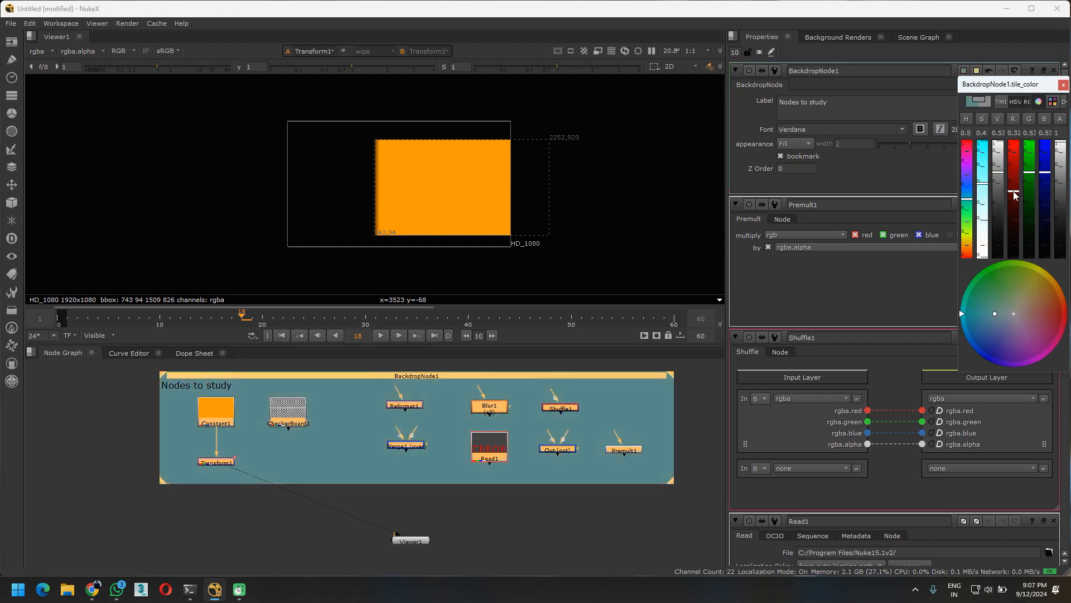
Close the tile color picker, and add an unconnected Dot node in the empty space just below the backdrop
{"action": "left_click", "coordinate": [1064, 85]}
{"action": "left_click", "coordinate": [447, 496]}
{"action": "scroll", "coordinate": [347, 459], "scroll_direction": "up", "scroll_amount": 5}
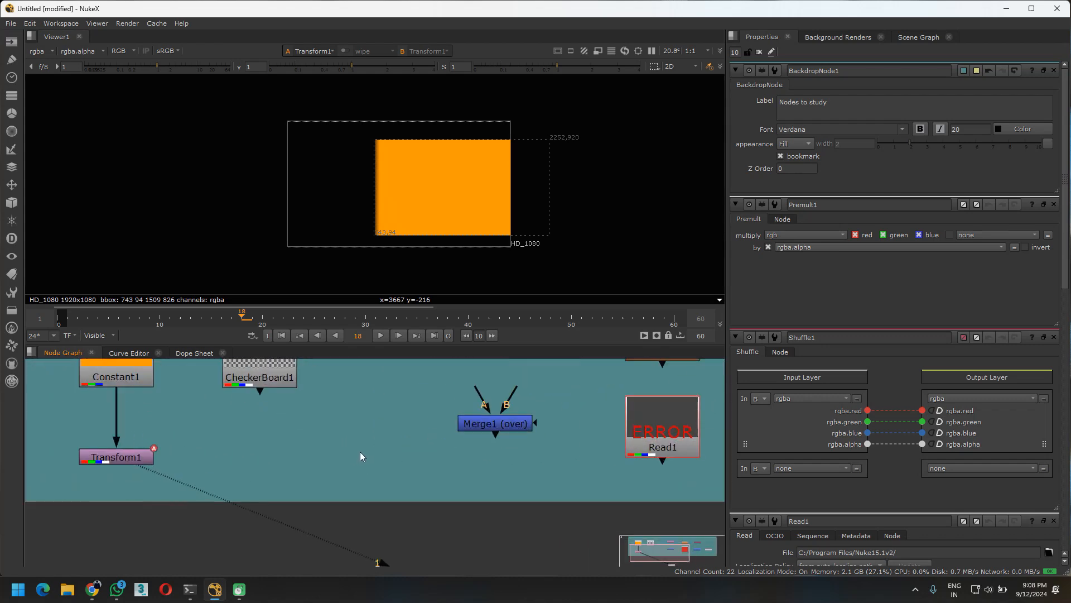
{"action": "middle_click_drag", "start_coordinate": [344, 472], "coordinate": [347, 486]}
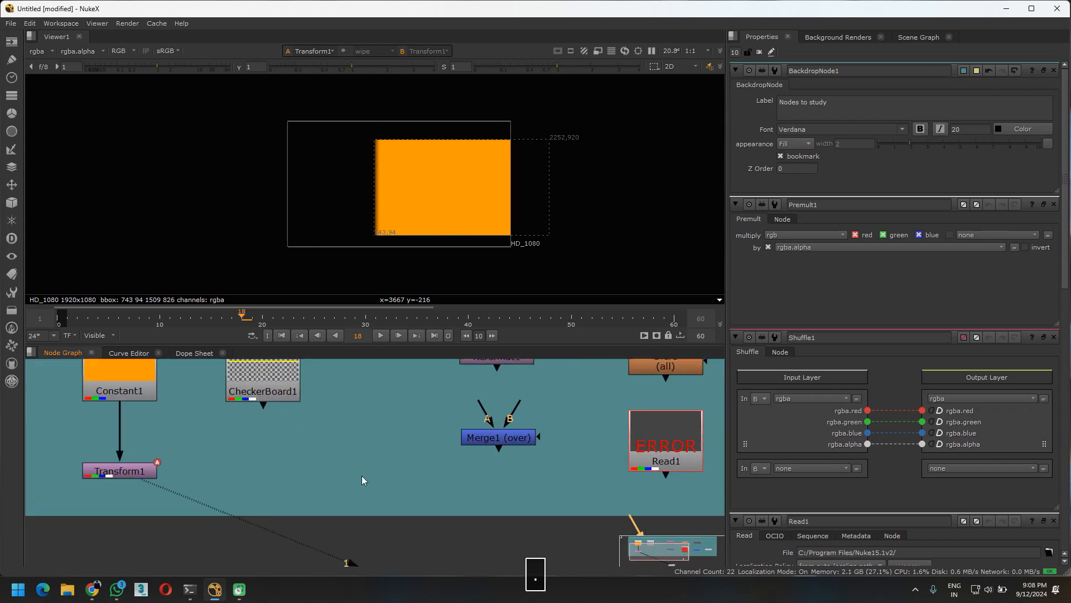
{"action": "middle_click_drag", "start_coordinate": [534, 533], "coordinate": [342, 434]}
{"action": "left_click_drag", "start_coordinate": [454, 451], "coordinate": [327, 393]}
{"action": "middle_click_drag", "start_coordinate": [329, 399], "coordinate": [420, 491]}
{"action": "left_click_drag", "start_coordinate": [420, 492], "coordinate": [449, 480]}
{"action": "scroll", "coordinate": [449, 481], "scroll_direction": "down", "scroll_amount": 5}
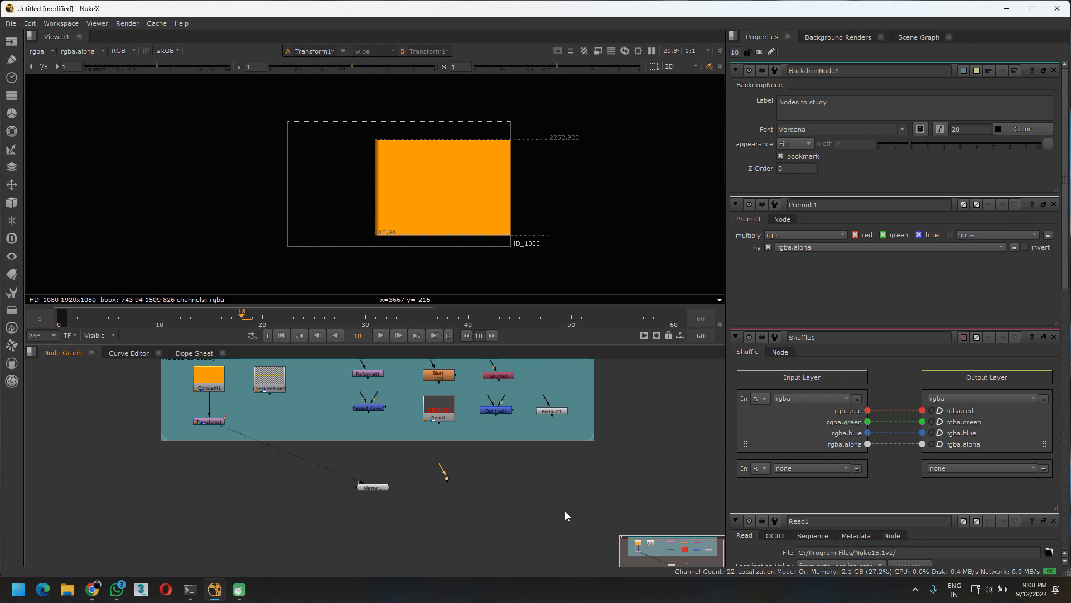
{"action": "middle_click_drag", "start_coordinate": [441, 465], "coordinate": [491, 517]}
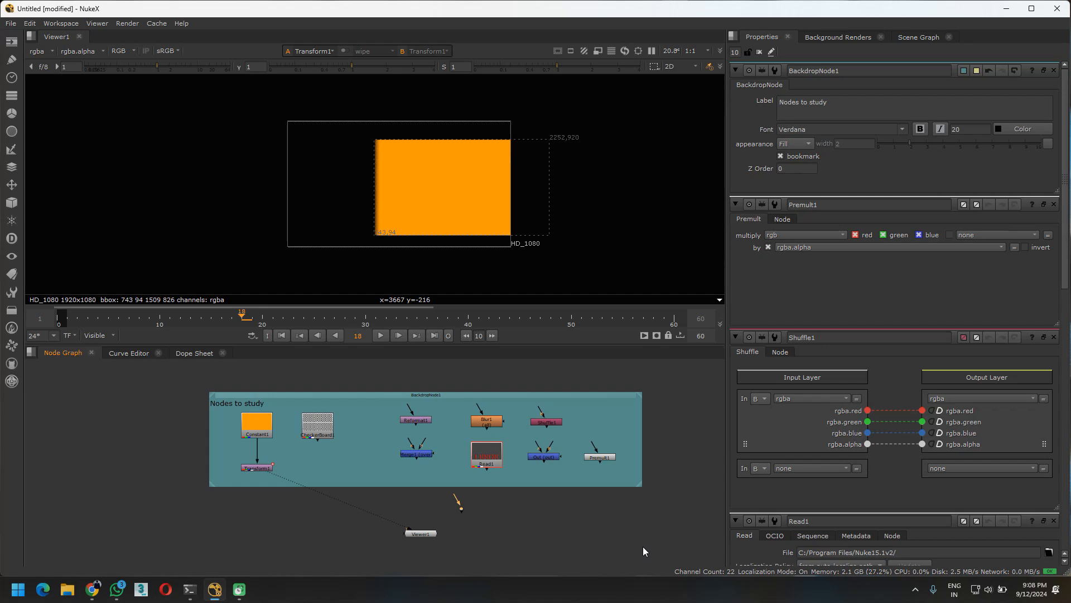
Close all open node property panels at once and bring the labelled backdrop into closer view
{"action": "left_click", "coordinate": [760, 52]}
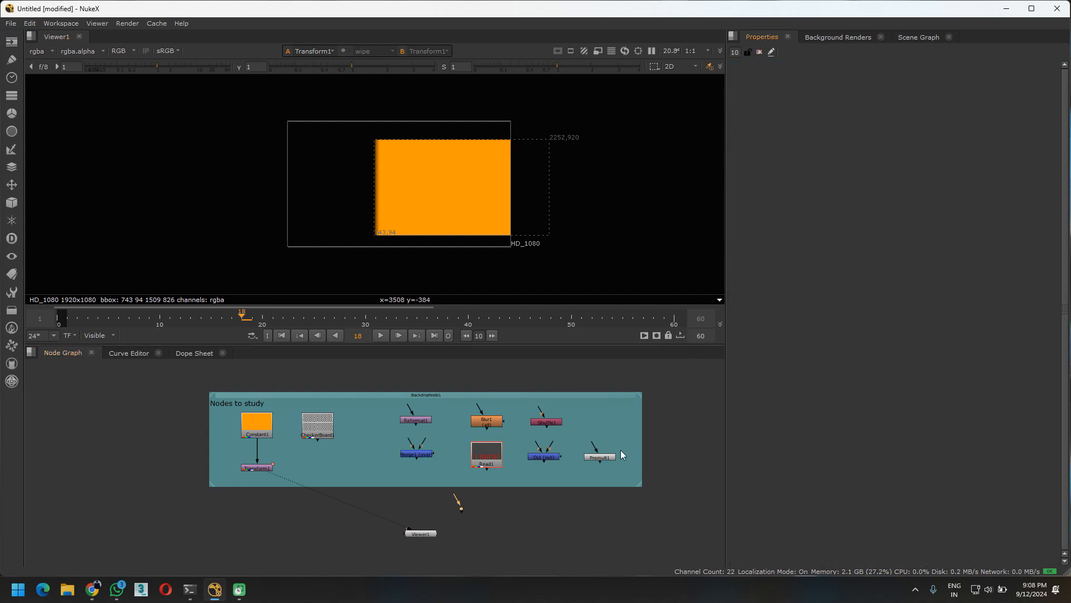
{"action": "scroll", "coordinate": [475, 484], "scroll_direction": "up", "scroll_amount": 2}
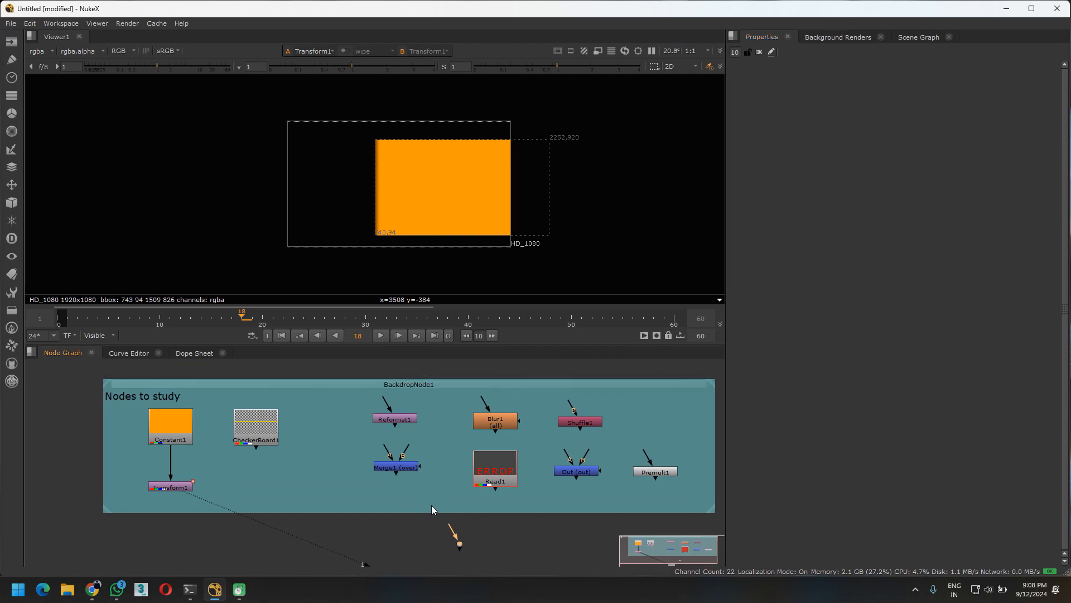
{"action": "middle_click_drag", "start_coordinate": [431, 507], "coordinate": [415, 501]}
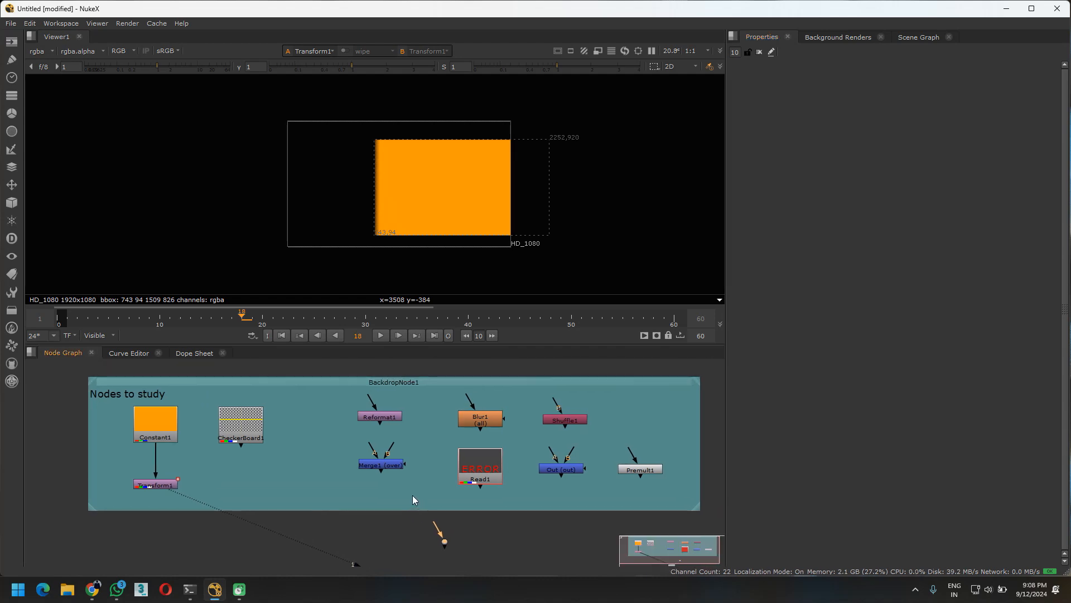